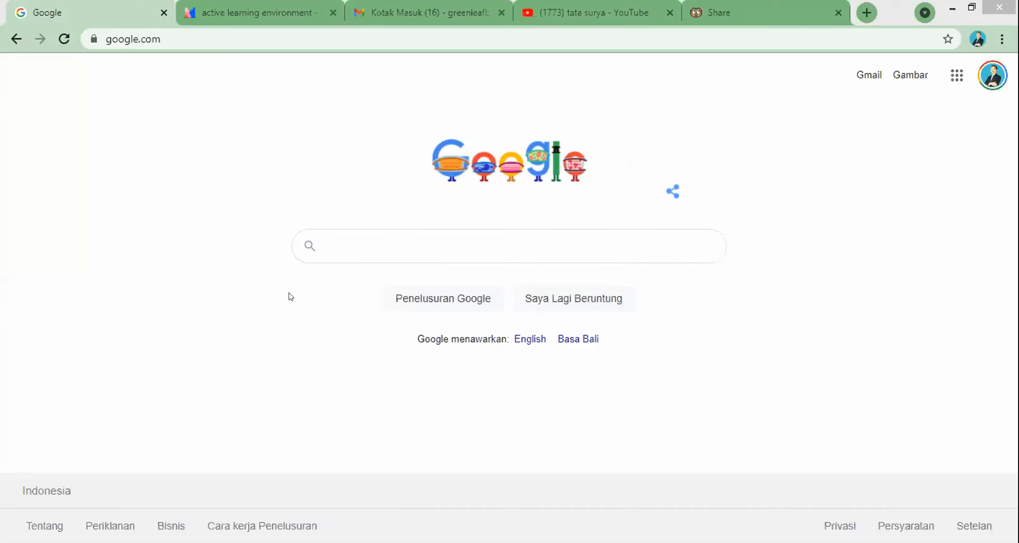
Step: Search Google for 'edpuzzle'
click(398, 235)
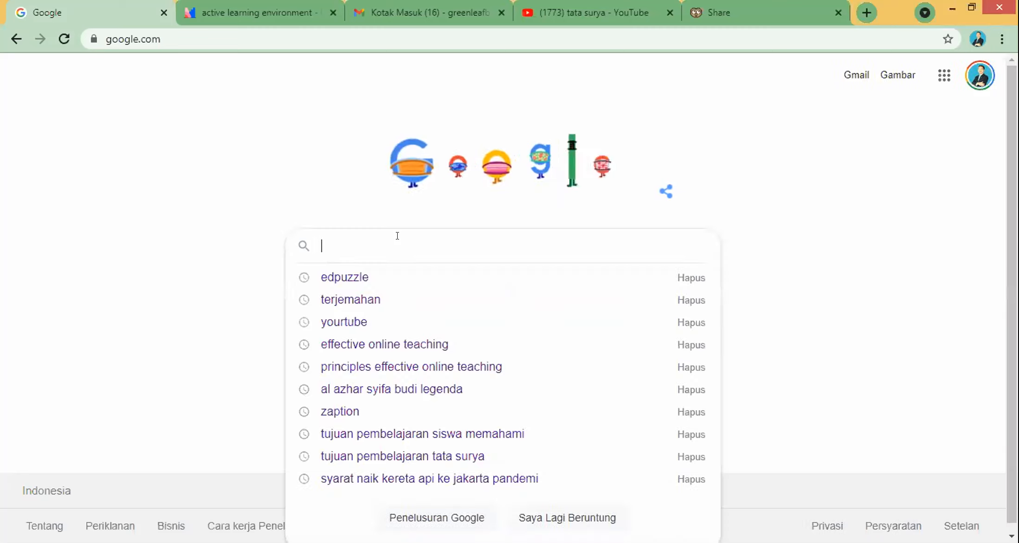
text(edpuzzle)
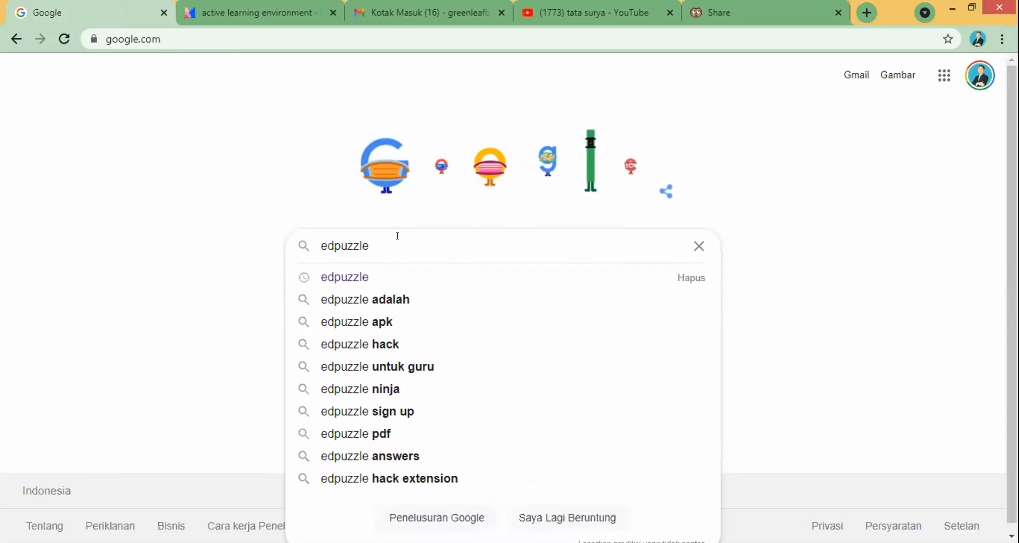
key(Return)
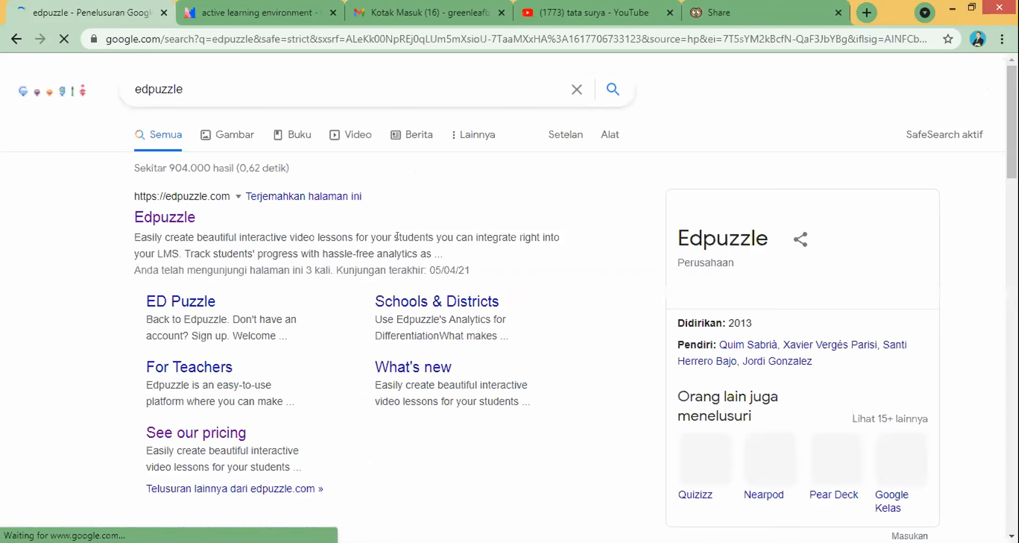
Step: Open edpuzzle.com from the results and scroll through its landing page and back to the top
click(176, 224)
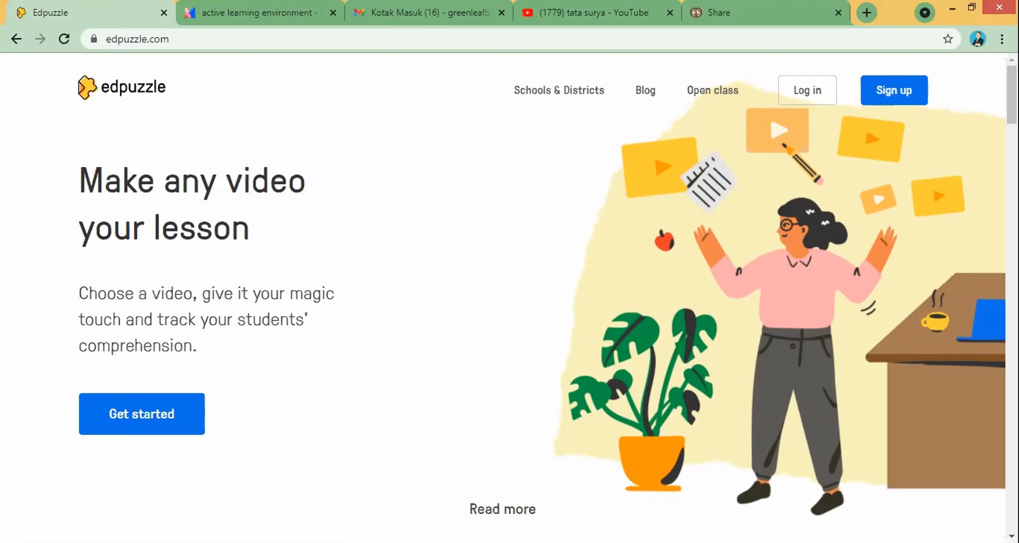
scroll(1012, 95, down, 1)
drag(1011, 100, 1011, 217)
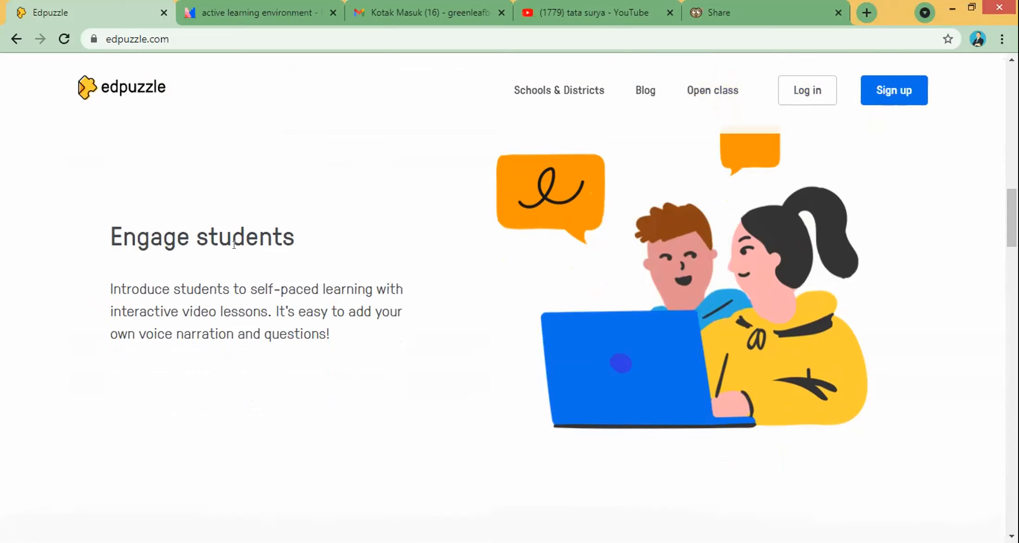
drag(234, 245, 242, 243)
click(273, 360)
scroll(509, 296, up, 10)
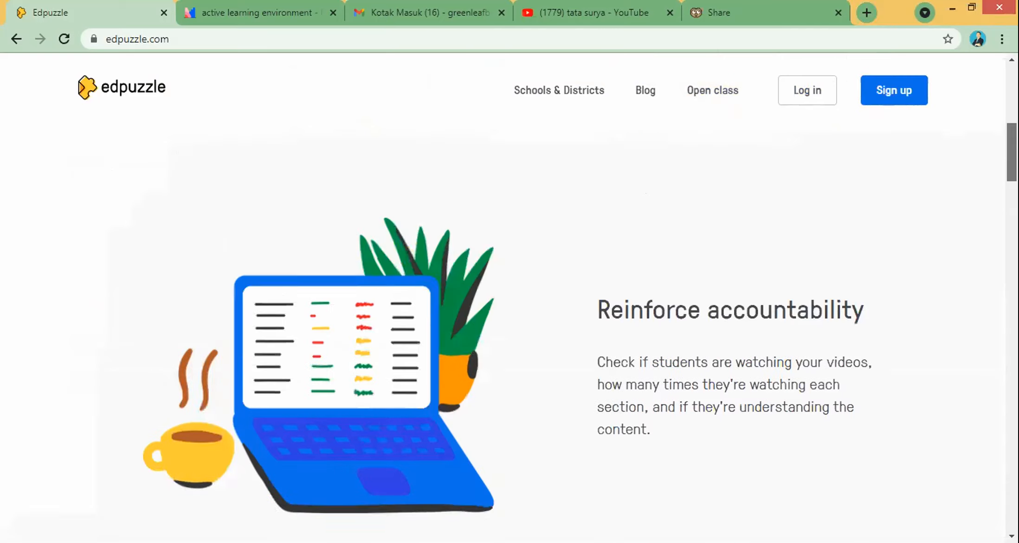
scroll(509, 297, up, 10)
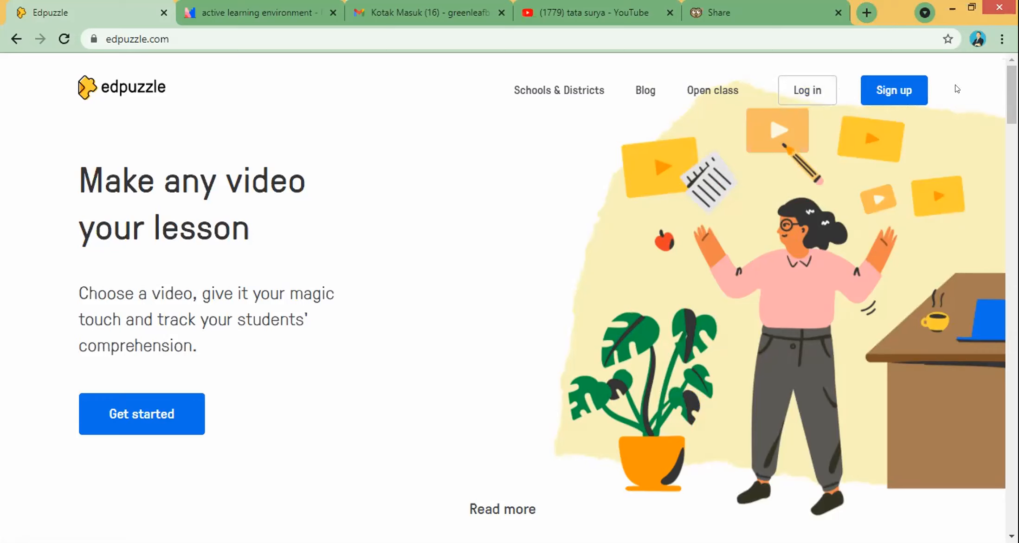
Step: Sign up on Edpuzzle as a teacher using the Google account
click(901, 98)
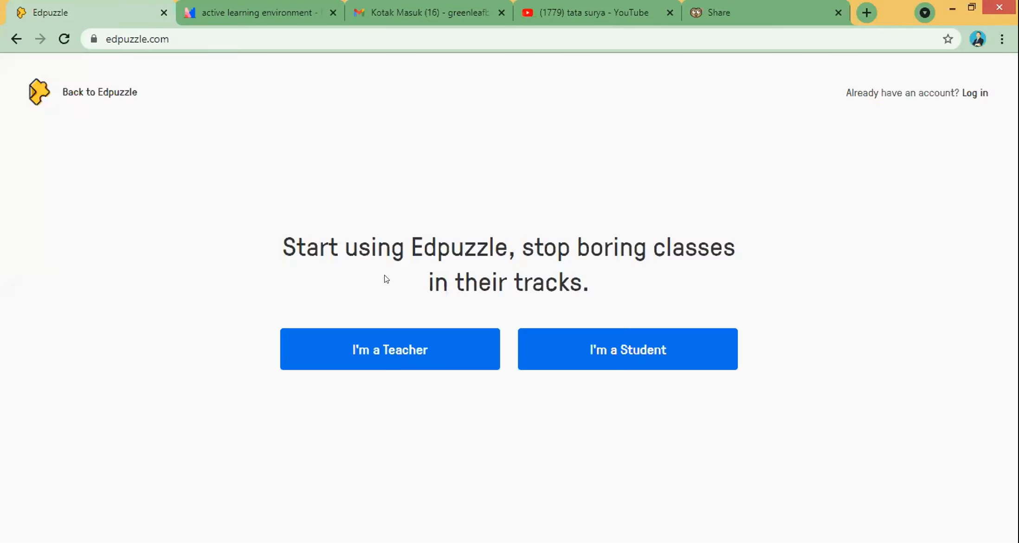
click(382, 363)
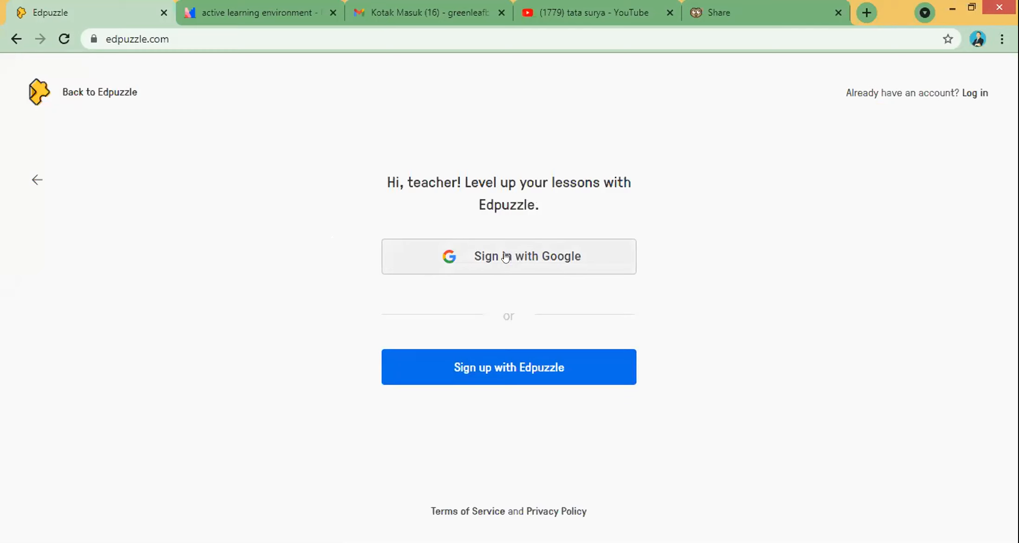
click(542, 259)
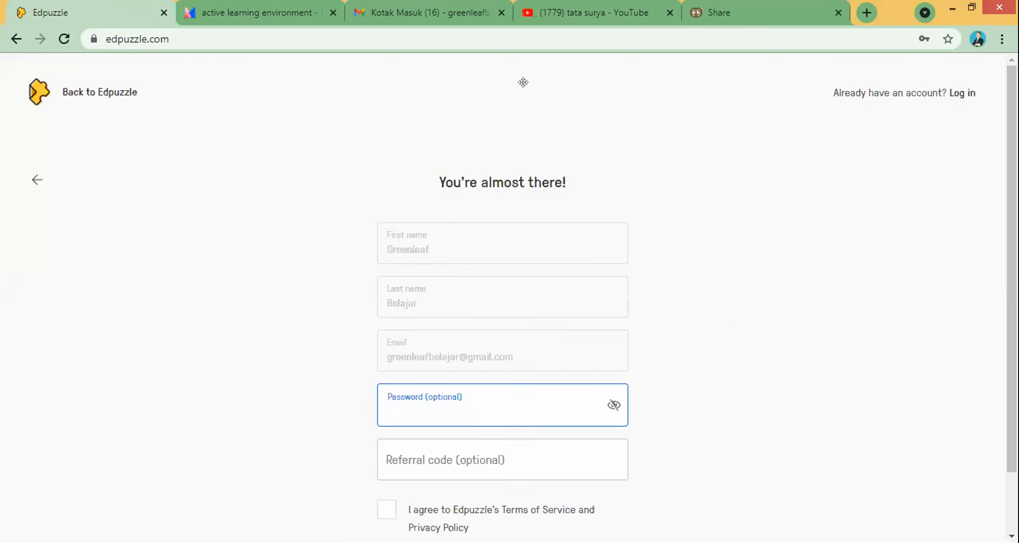
Step: Enter a password for the new teacher account, declining the browser's suggested one
scroll(364, 207, down, 1)
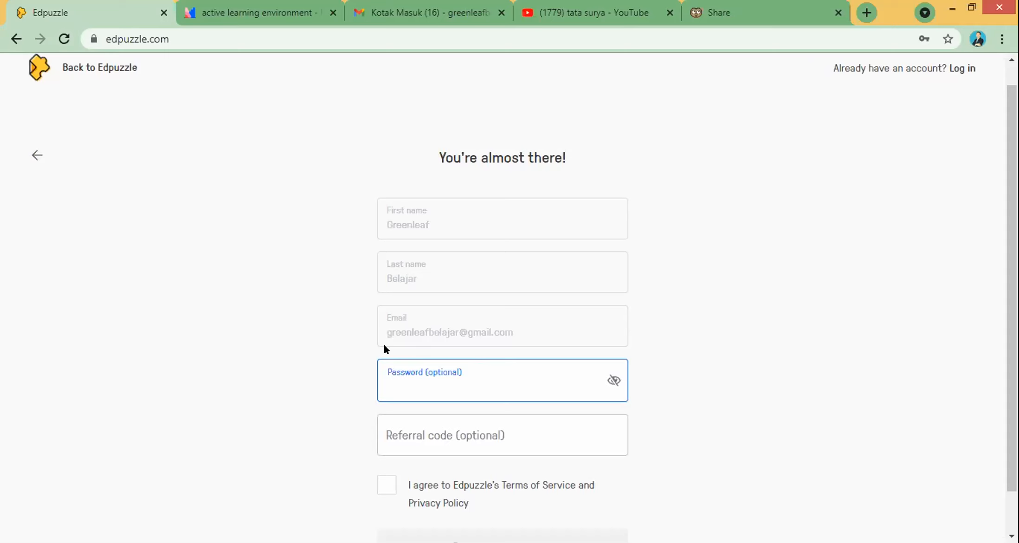
click(409, 379)
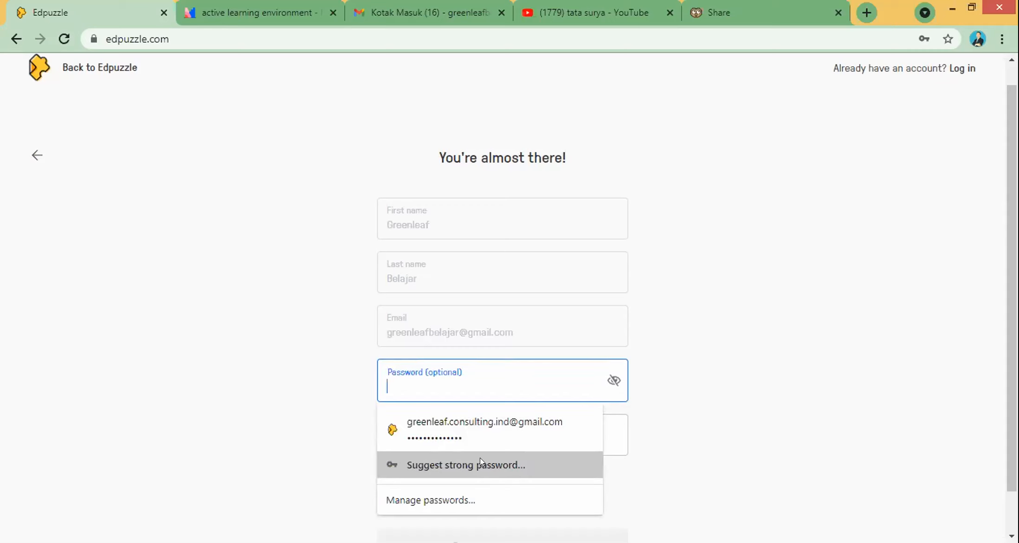
click(468, 464)
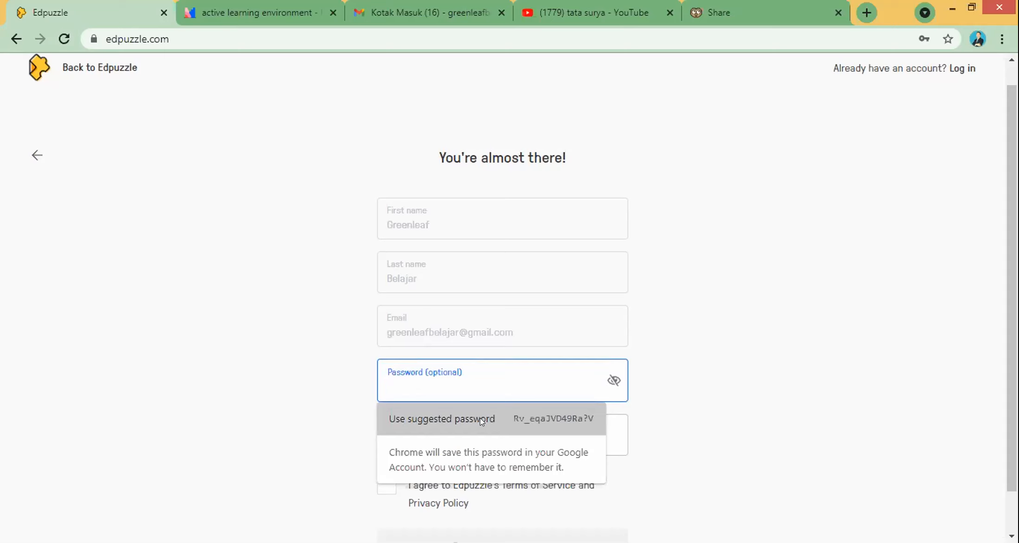
click(461, 380)
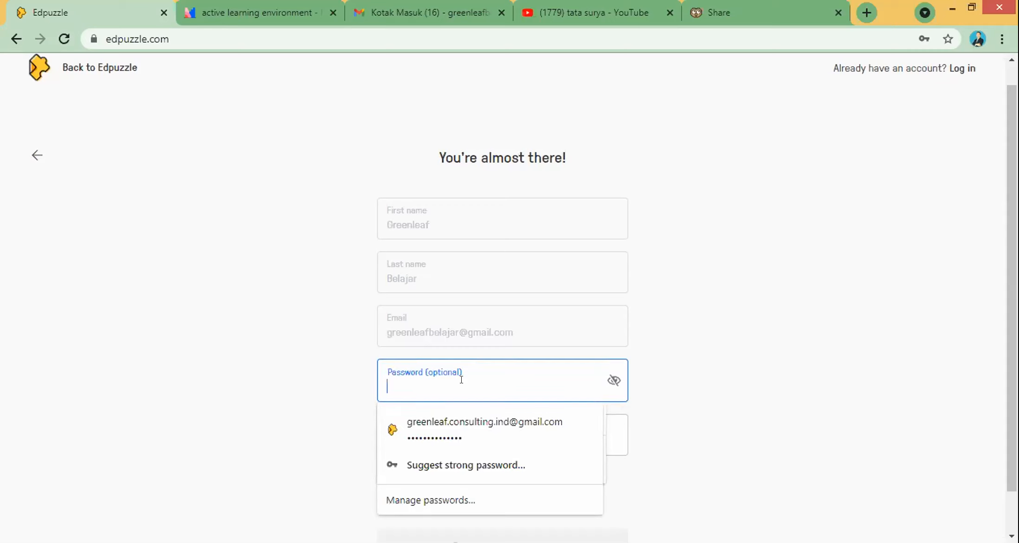
text(••••••••••••••)
key(ctrl+a)
key(BackSpace)
text(••••••••••••••)
click(735, 434)
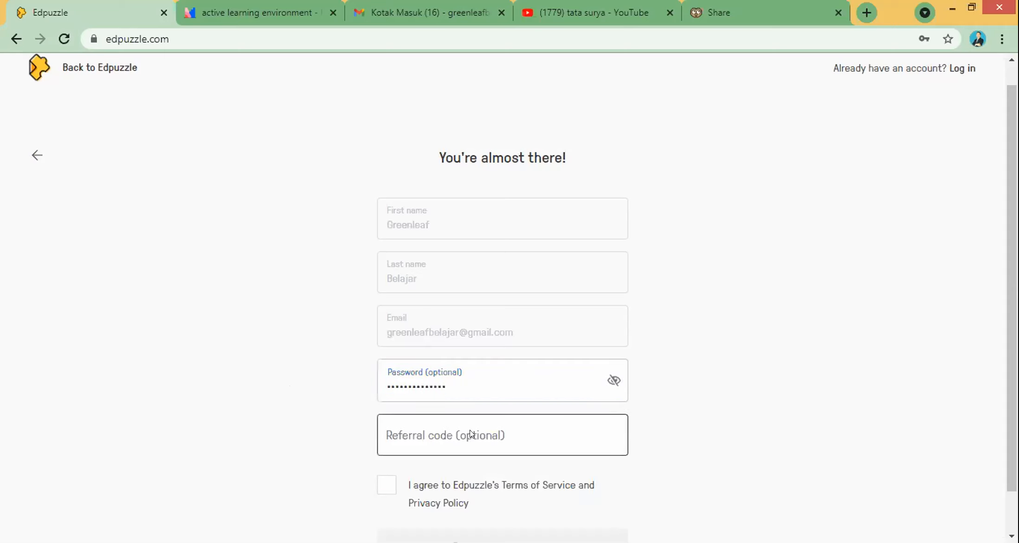
Step: Accept the Terms of Service and create the teacher account
scroll(483, 448, down, 1)
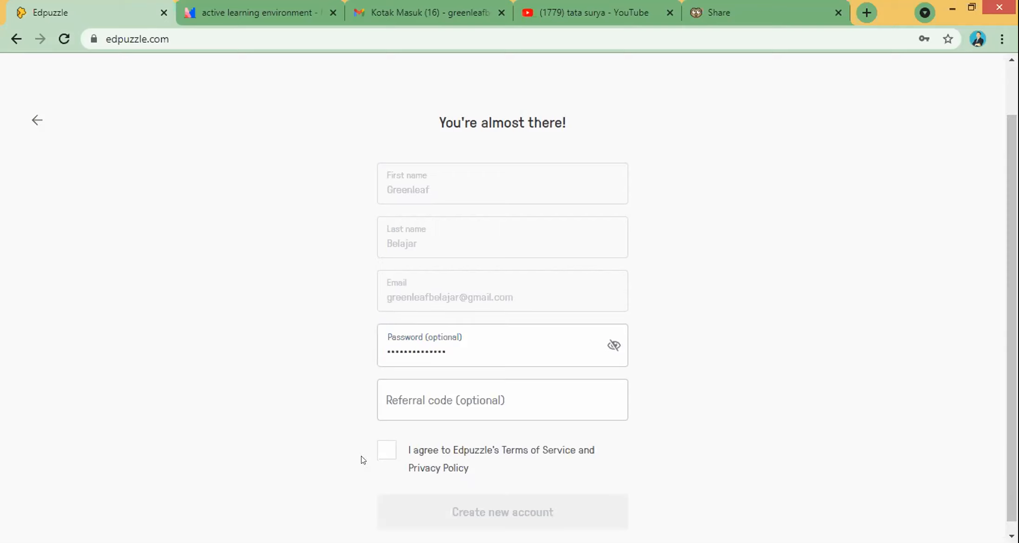
click(389, 451)
click(465, 509)
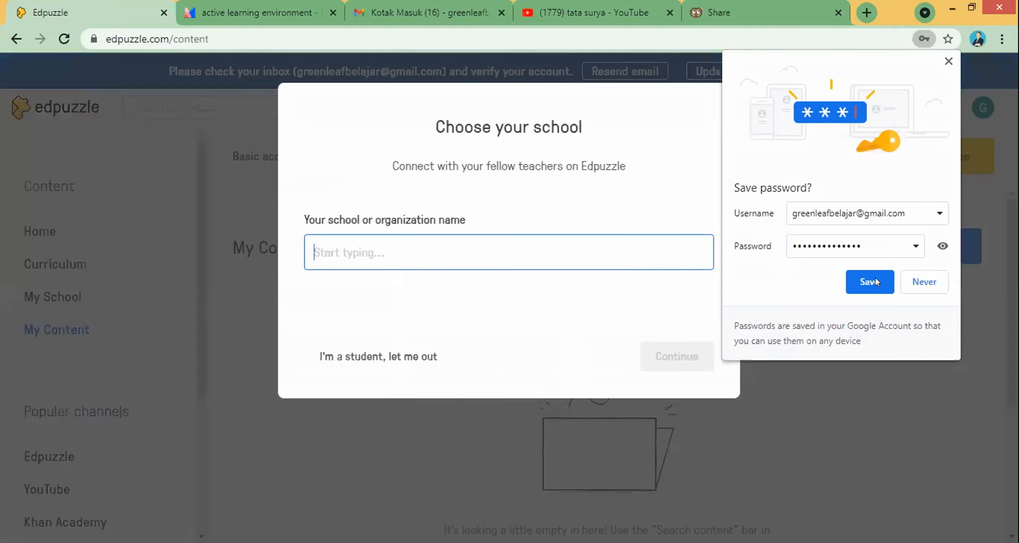
Step: Save the password in Chrome, dismiss the warning, and enter 'Sma negeri 1' as the school
click(874, 282)
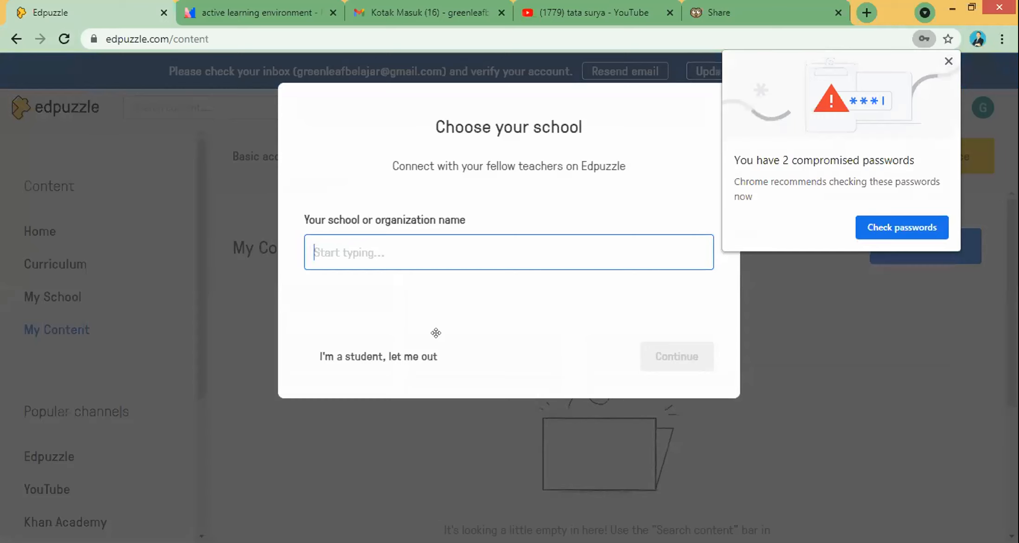
click(536, 138)
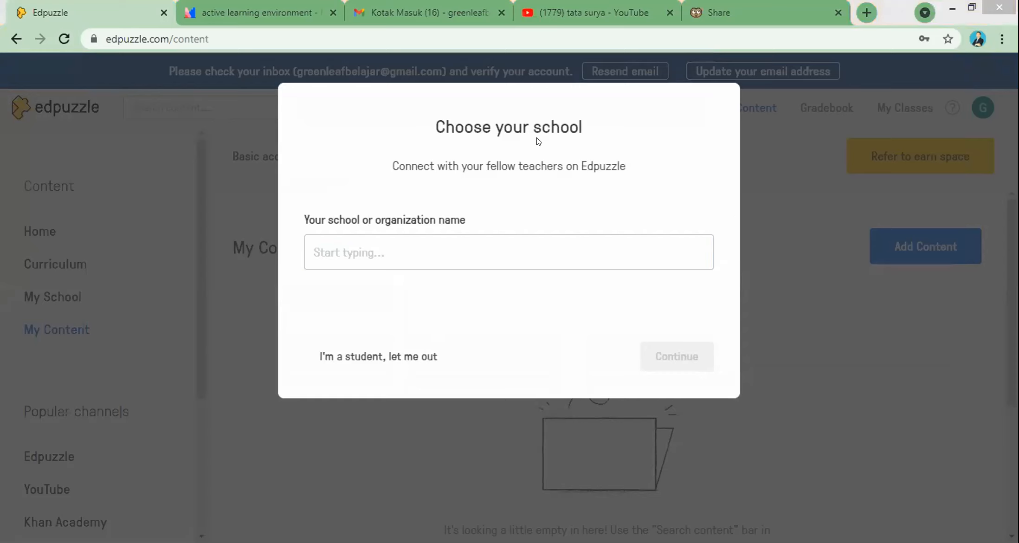
click(390, 243)
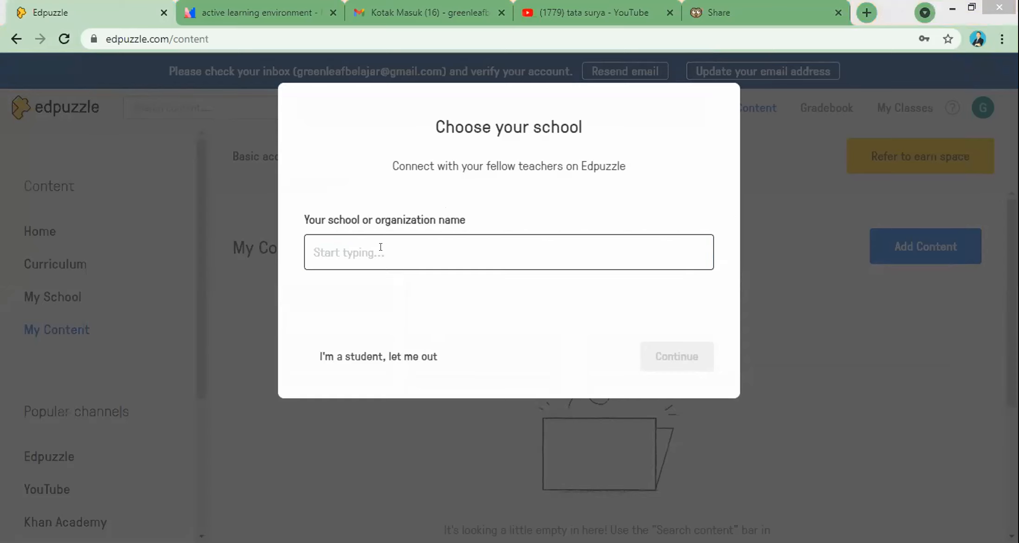
click(380, 247)
text(Sma )
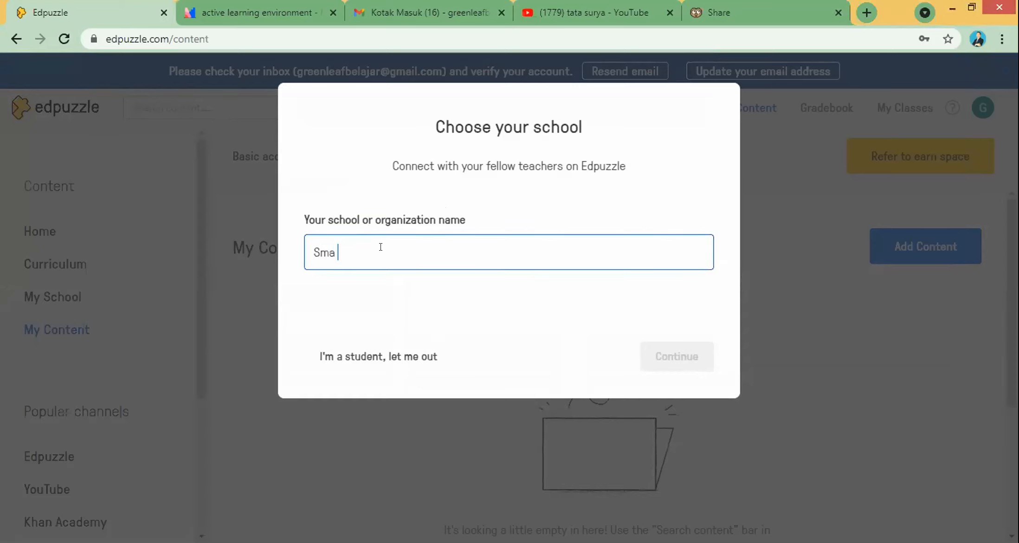
text(negeri 1)
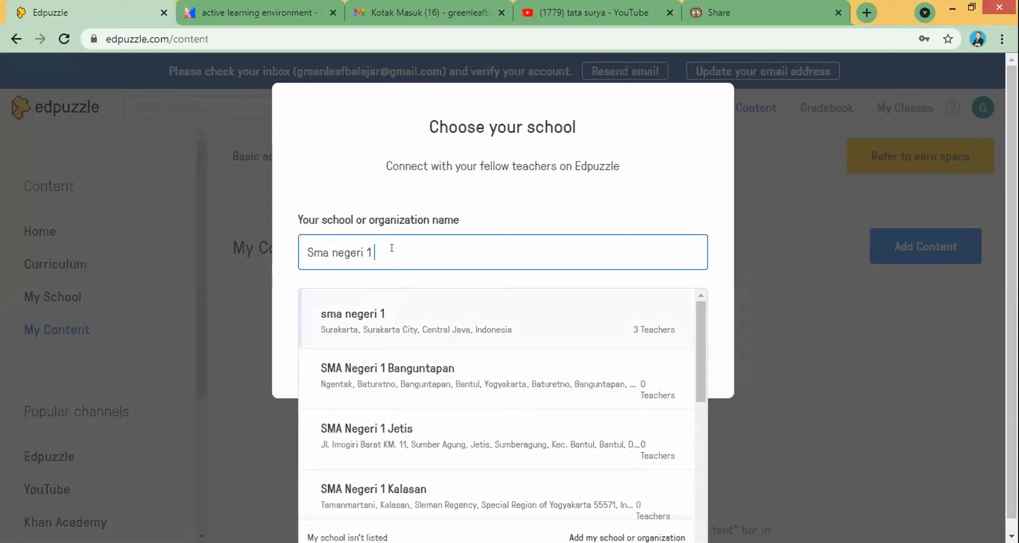
Step: Replace the school entry with 'Greenleaf Official' and check that no school matches
drag(391, 247, 276, 242)
text(Grenn)
key(BackSpace)
key(BackSpace)
text(e)
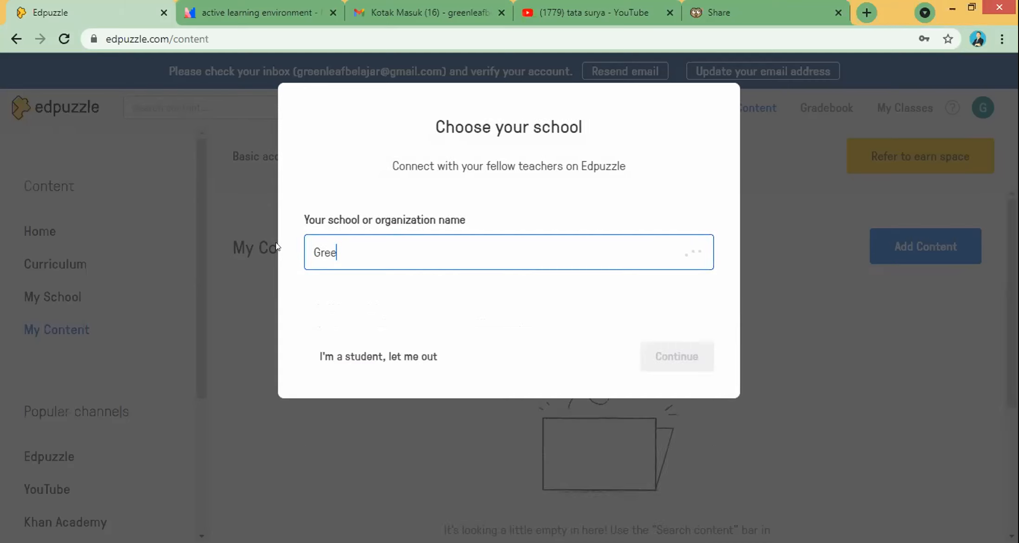
text(nleaf official)
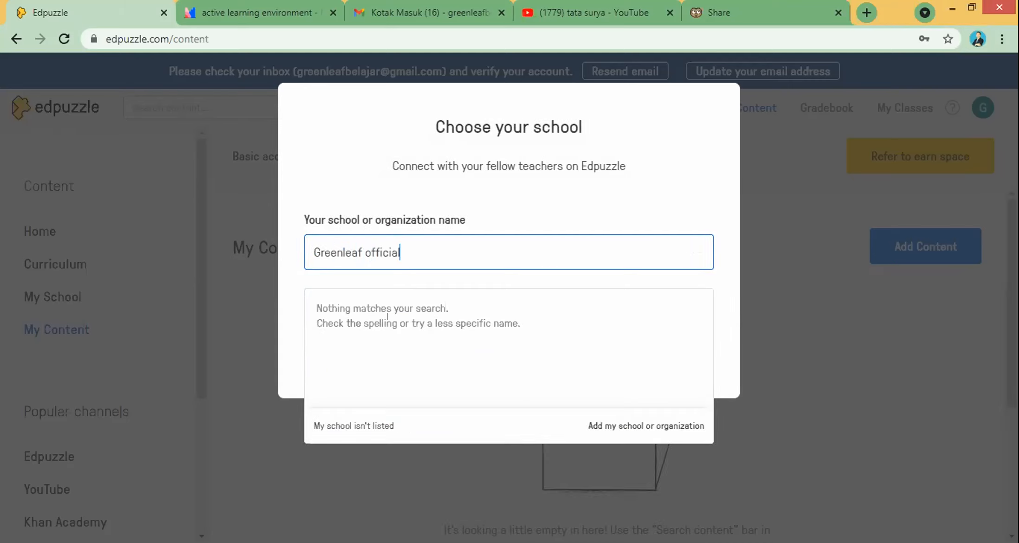
click(790, 226)
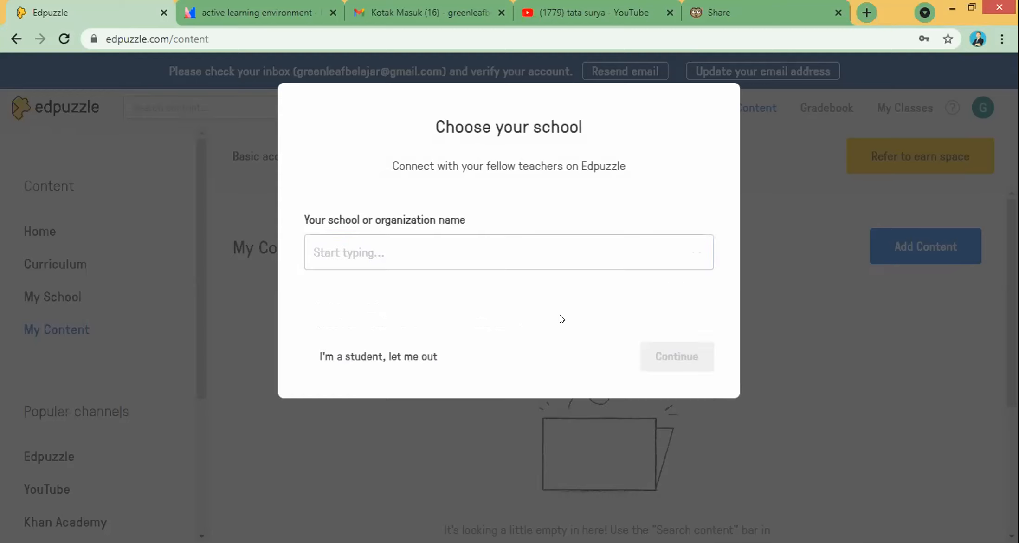
click(433, 248)
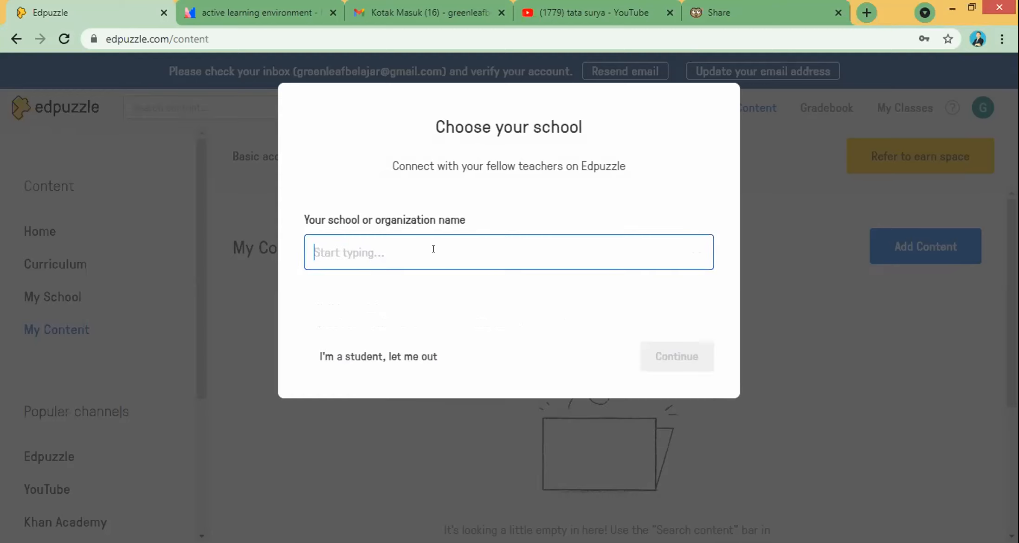
text(Greenleaf Offic)
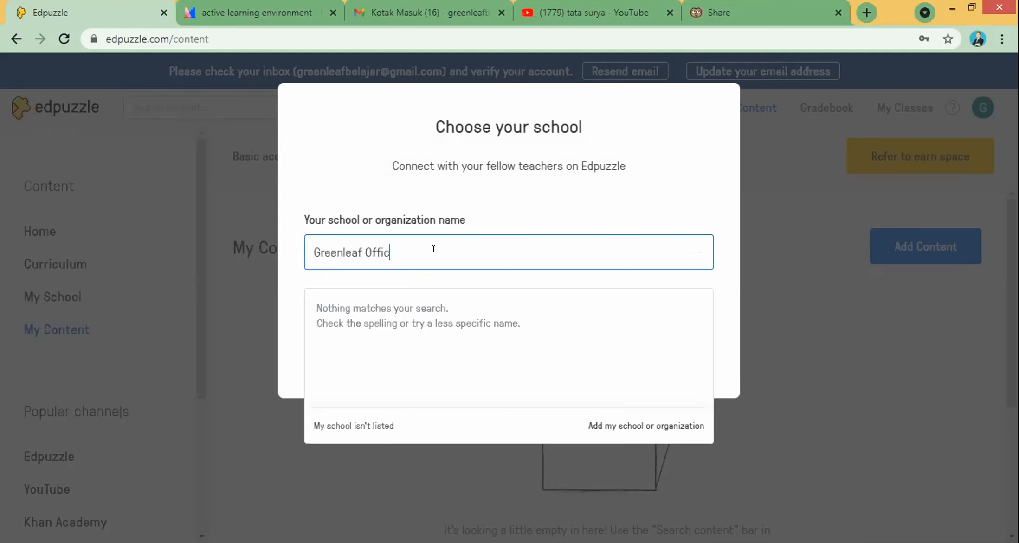
text(ial)
click(425, 318)
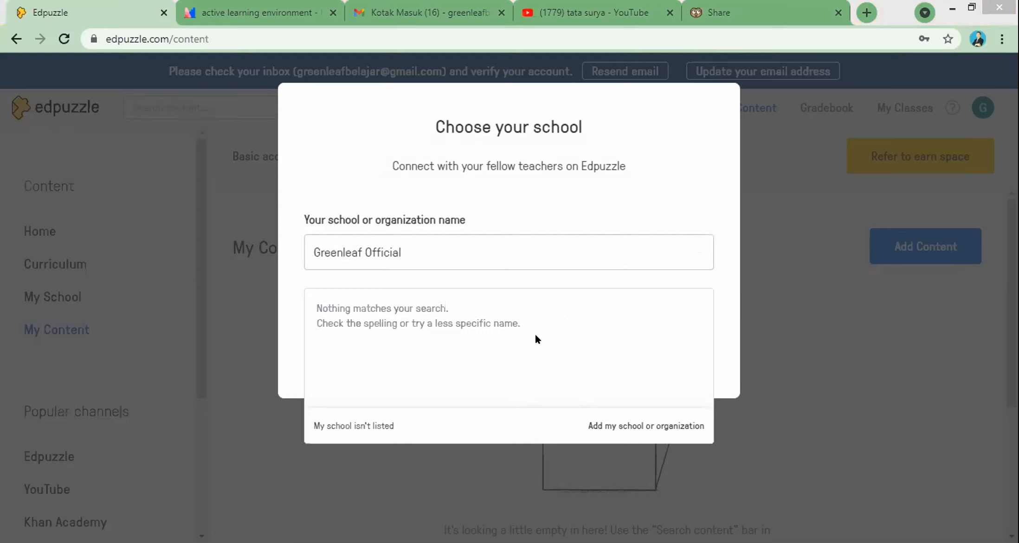
Step: Enter the new school name 'Greenleaf Official' with the city Surakarta, Central Java
click(614, 424)
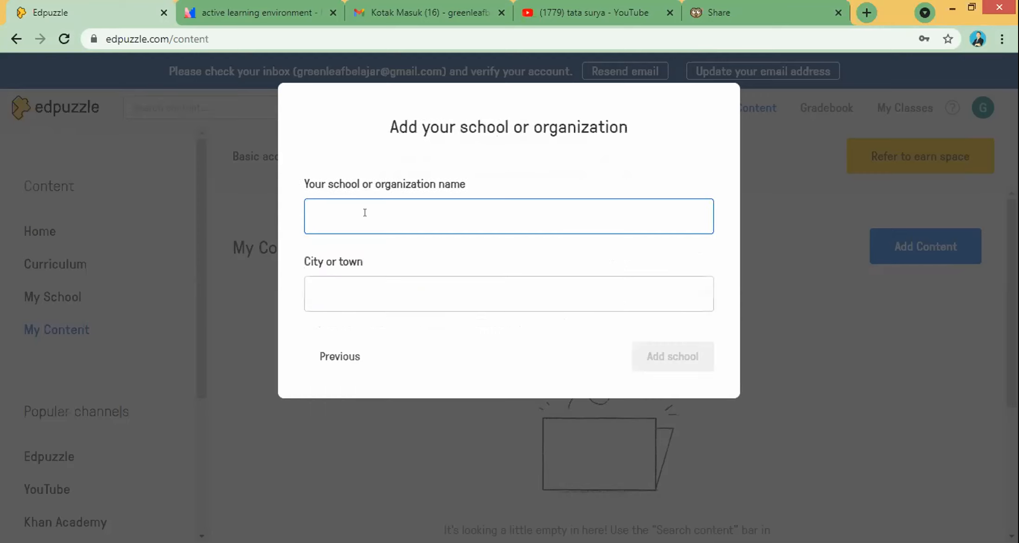
text(Greenleaf Official)
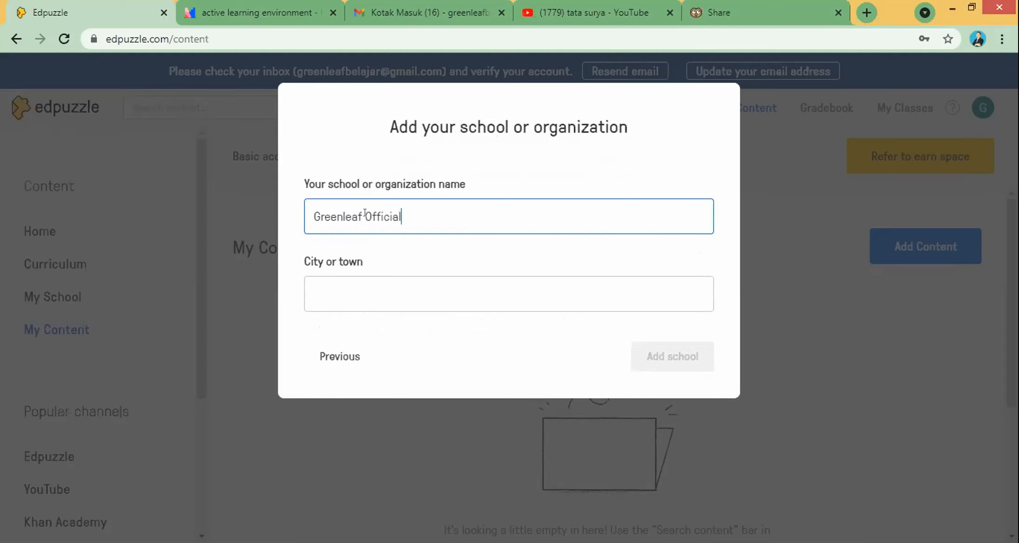
click(352, 281)
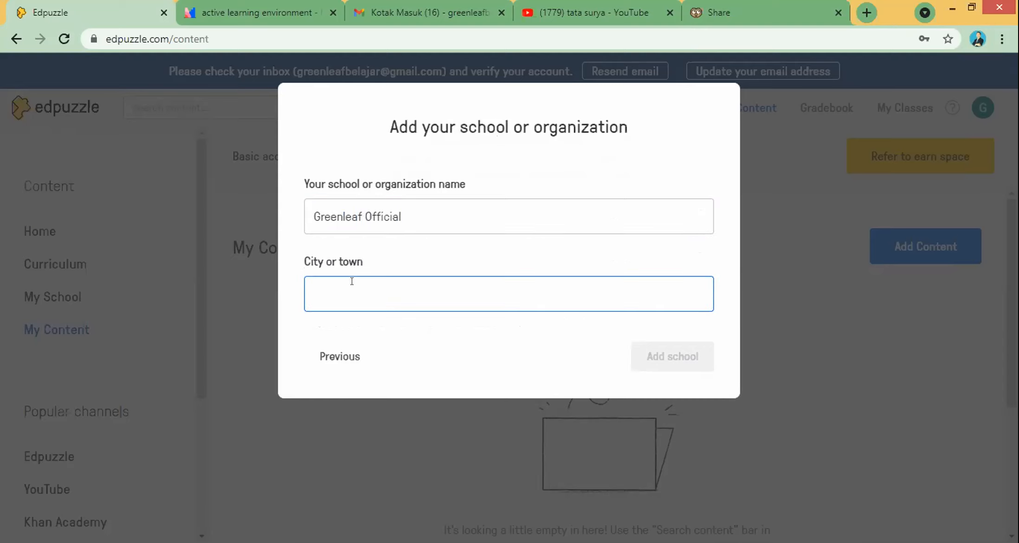
text(Indonesia)
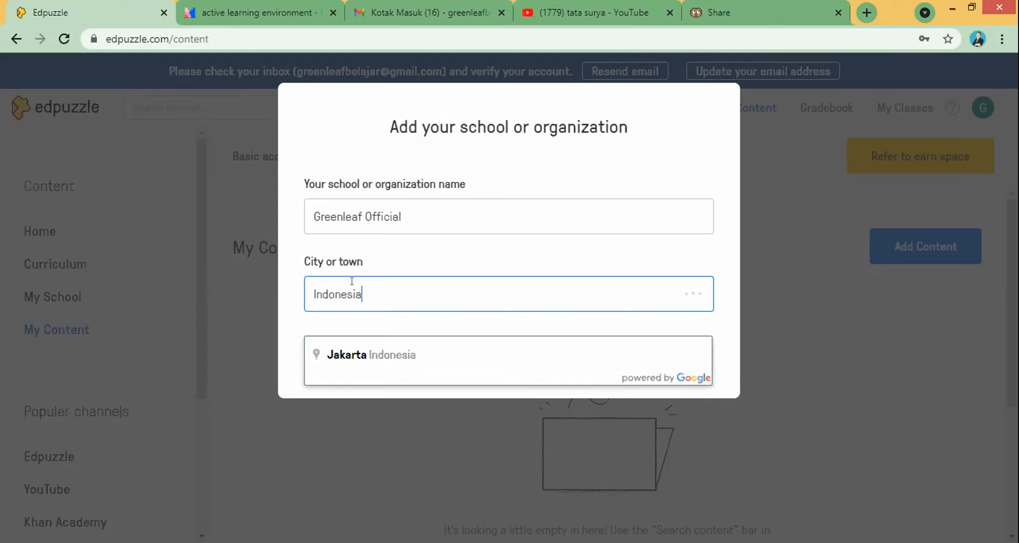
click(307, 290)
text(Surakarta)
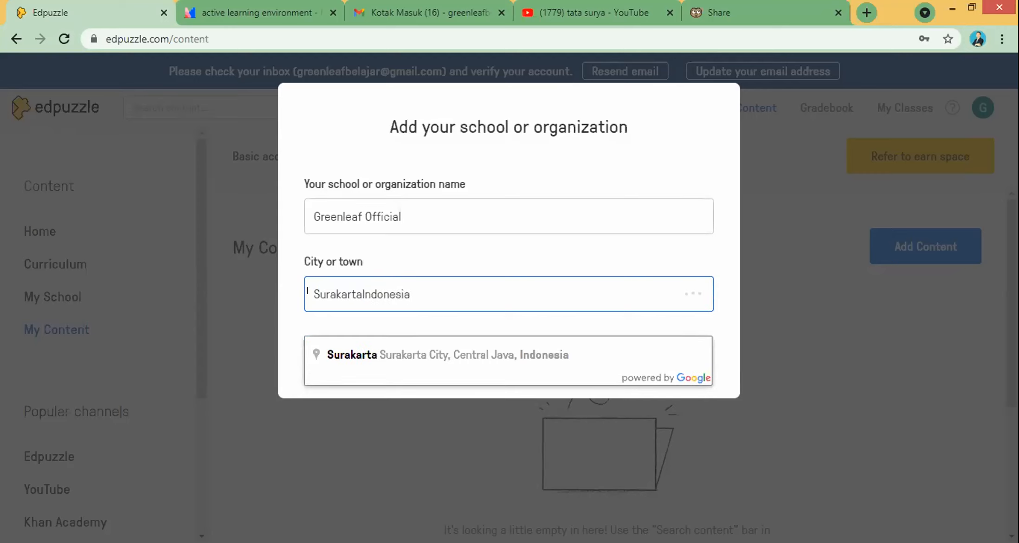
click(459, 354)
Step: Submit the school details and confirm adding it as a new school
click(663, 360)
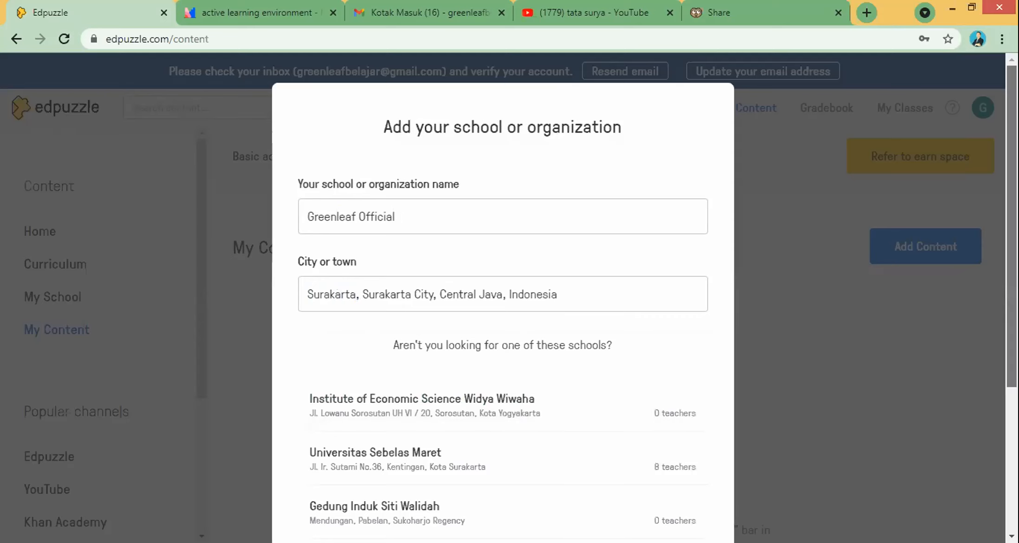
scroll(289, 453, down, 4)
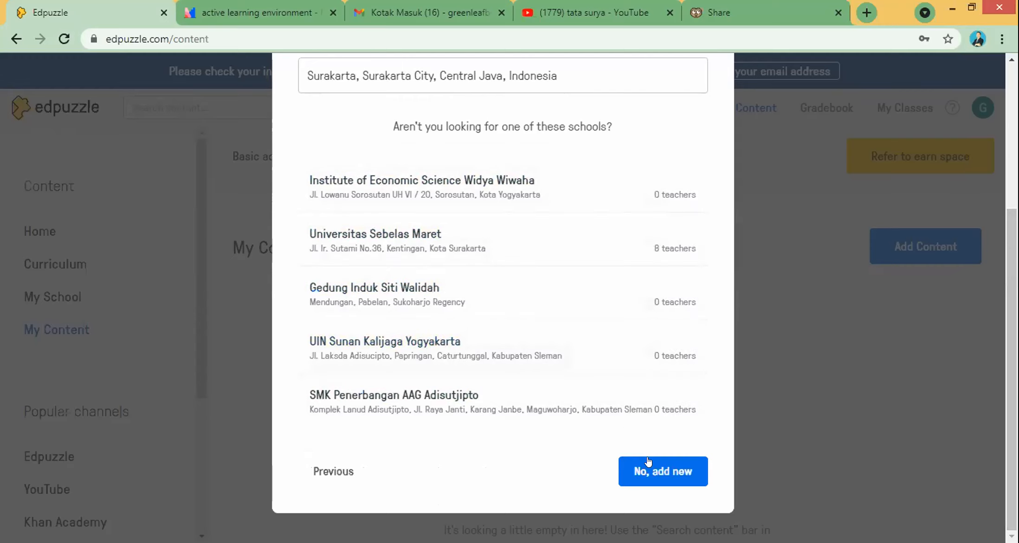
click(659, 469)
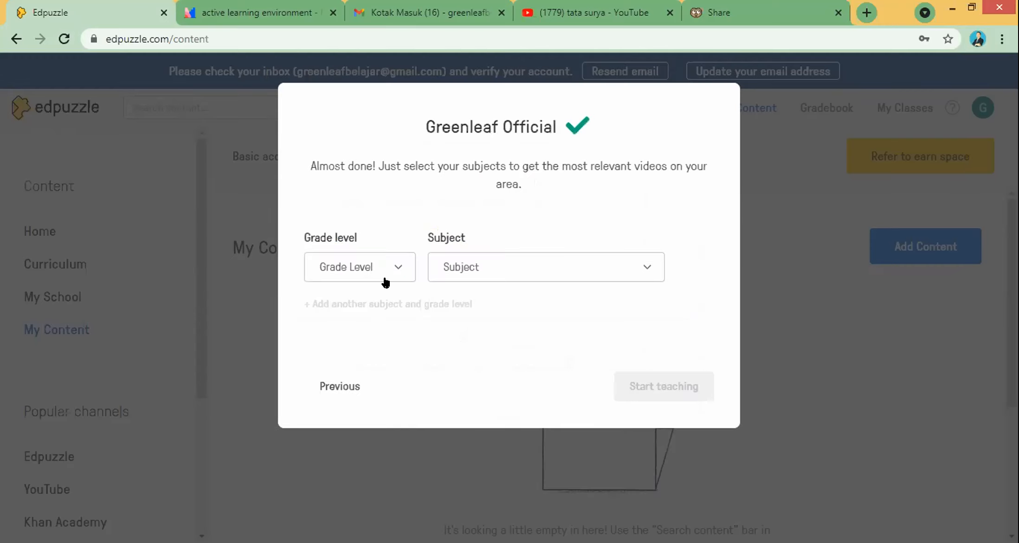
Step: Set the grade level to 9th grade
click(374, 262)
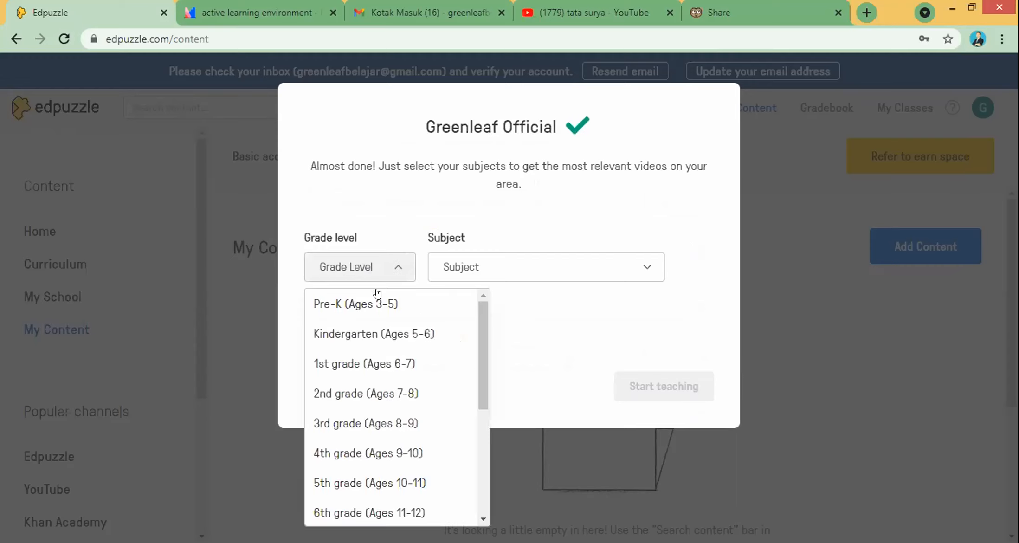
scroll(479, 359, down, 3)
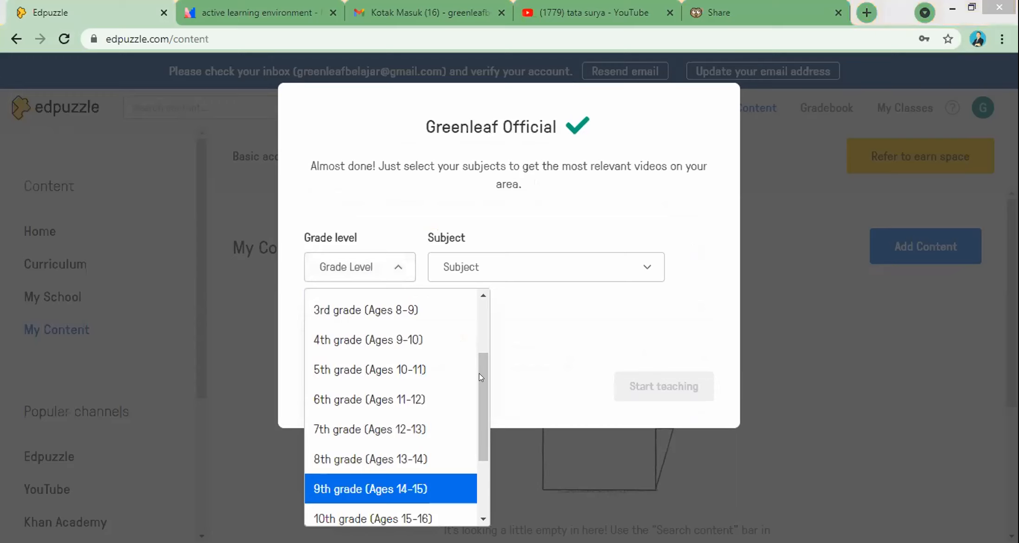
scroll(455, 371, down, 2)
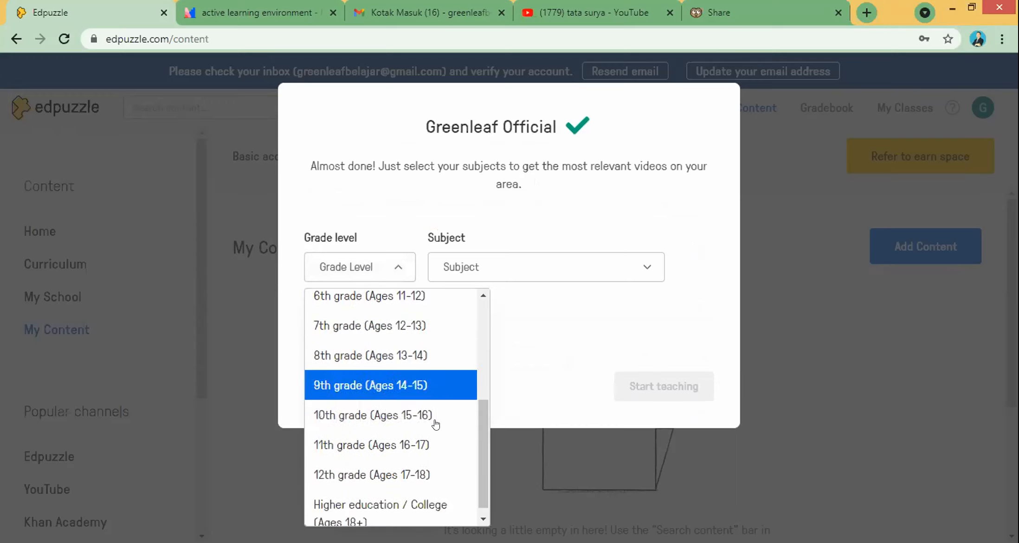
click(409, 385)
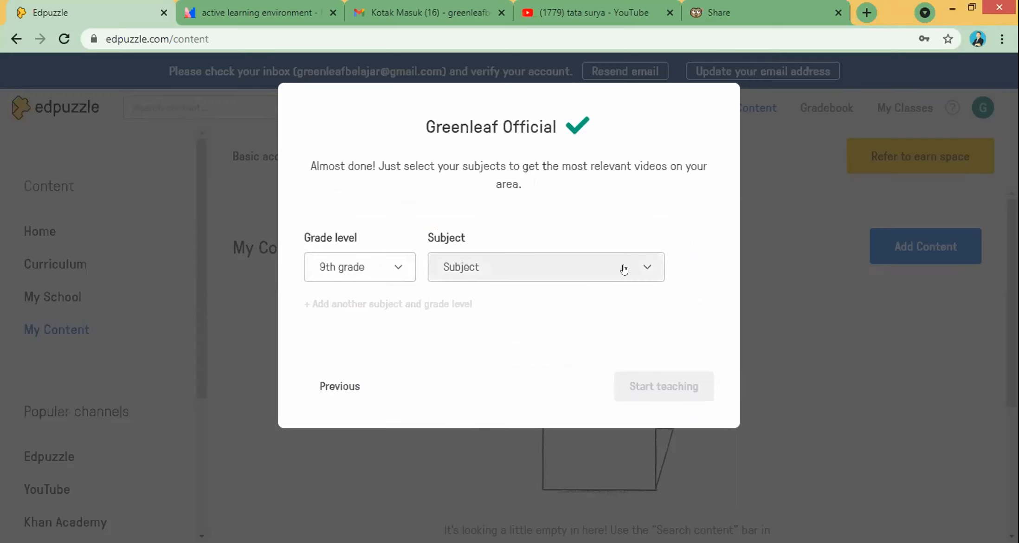
Step: Set the subject to Other, finish setup with Start teaching, and go to the Gmail inbox
click(624, 270)
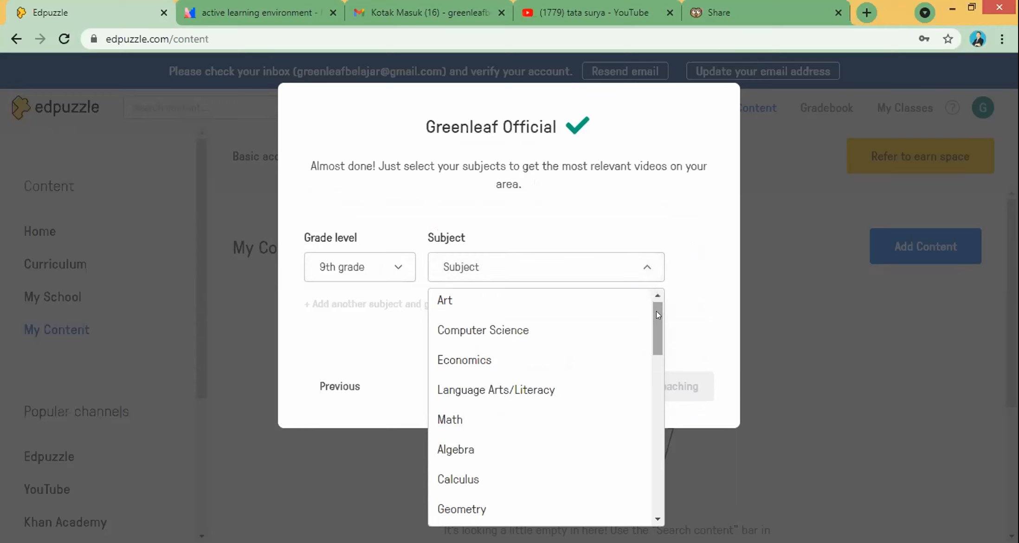
drag(656, 337, 650, 492)
click(505, 518)
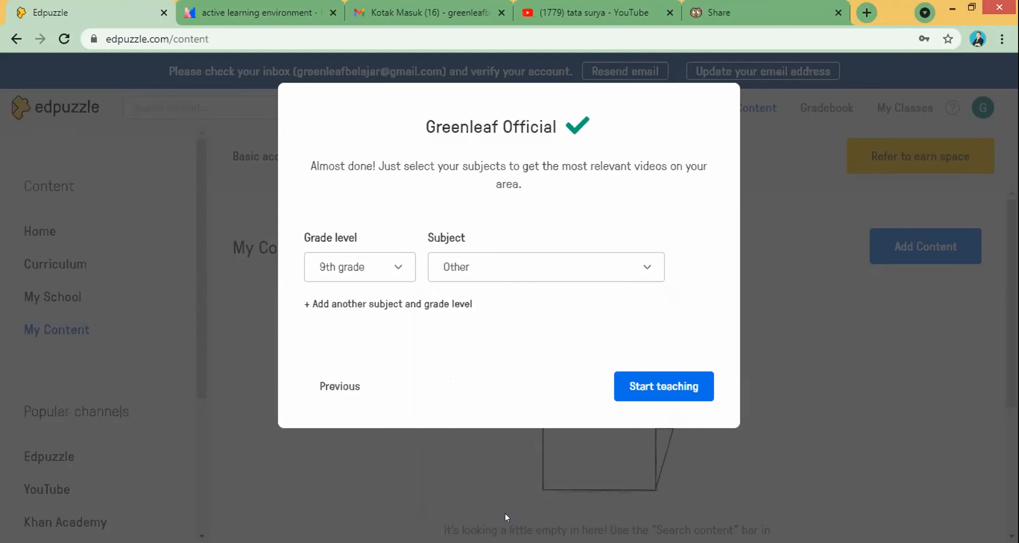
click(650, 386)
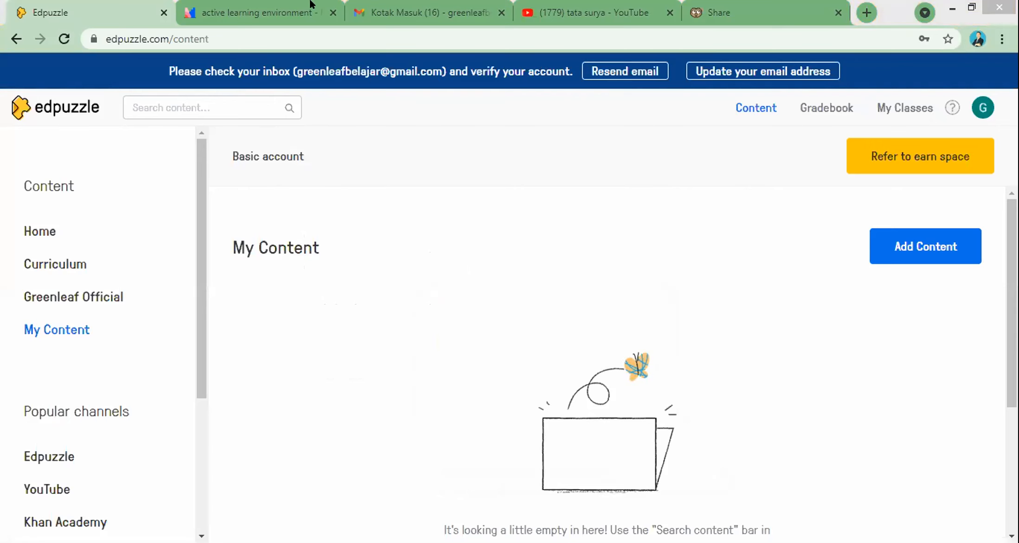
click(442, 5)
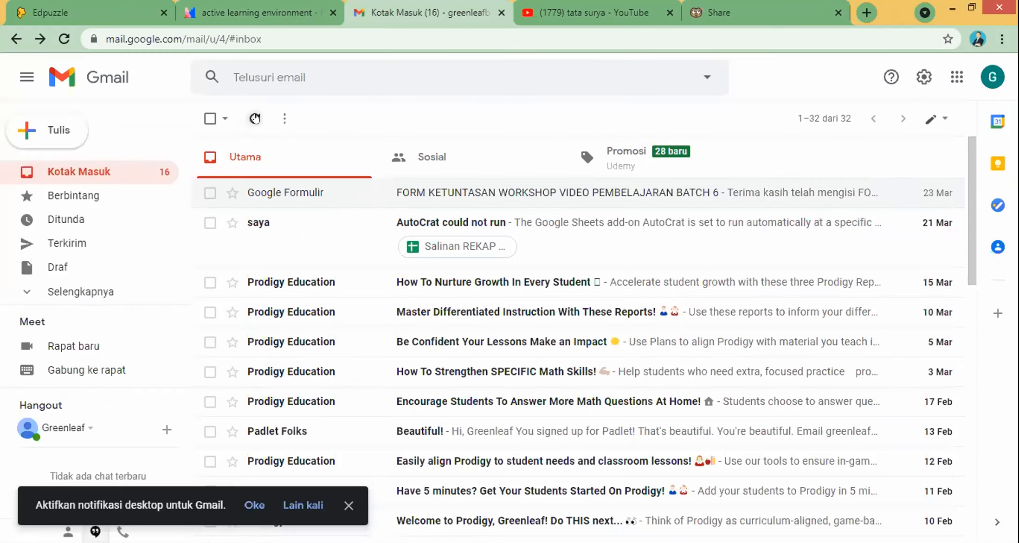
Step: Refresh Gmail, open Edpuzzle's verification email and follow its Verify your email link
click(255, 118)
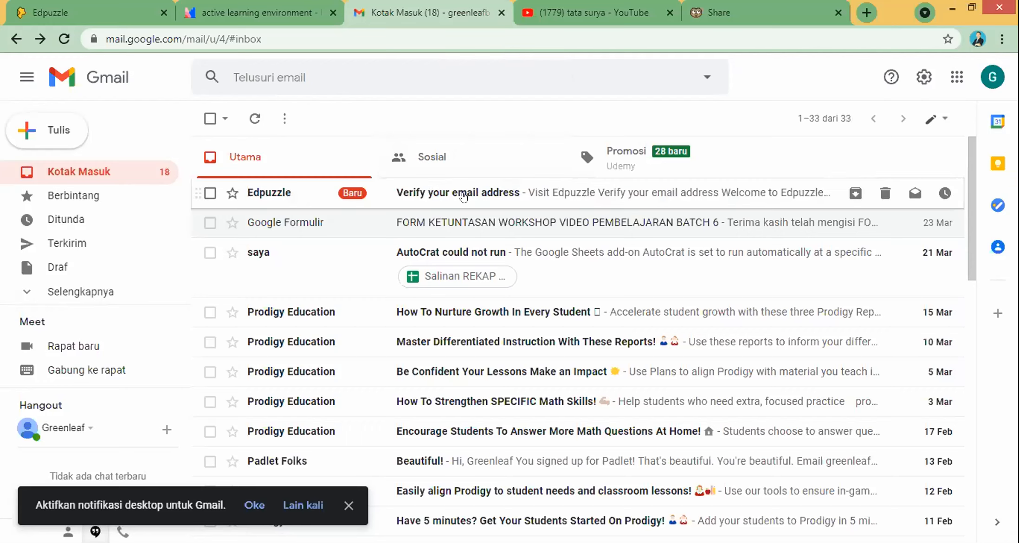
click(466, 192)
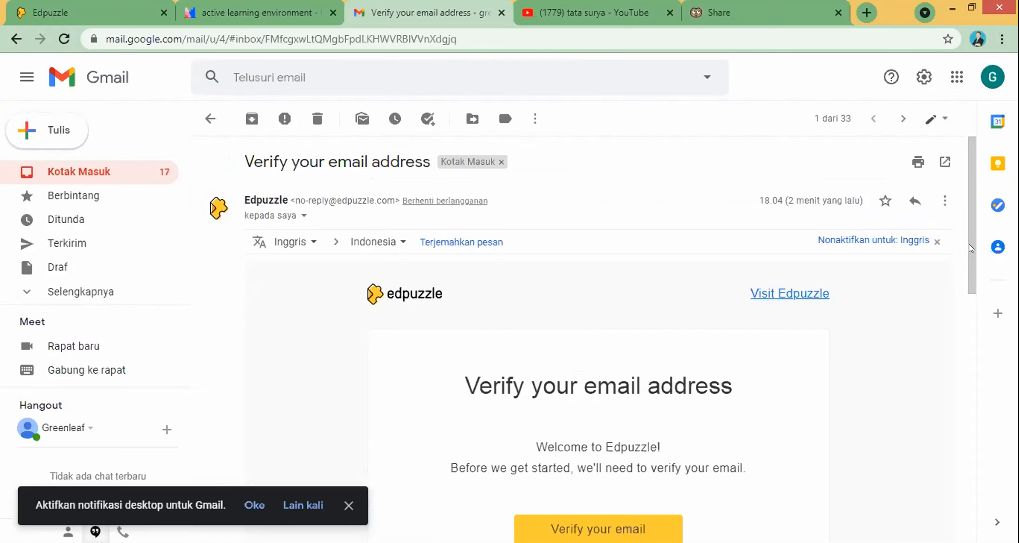
scroll(442, 358, down, 2)
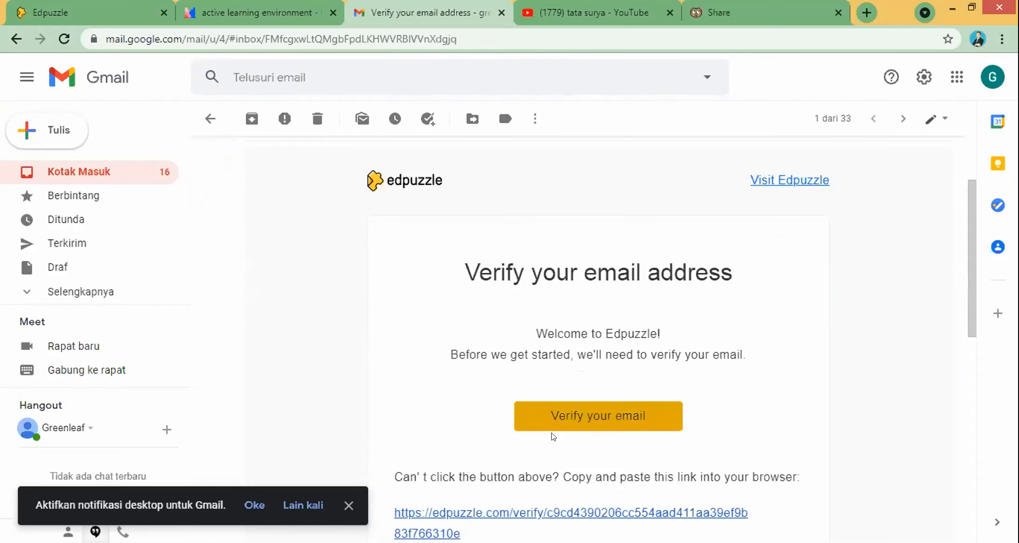
click(602, 416)
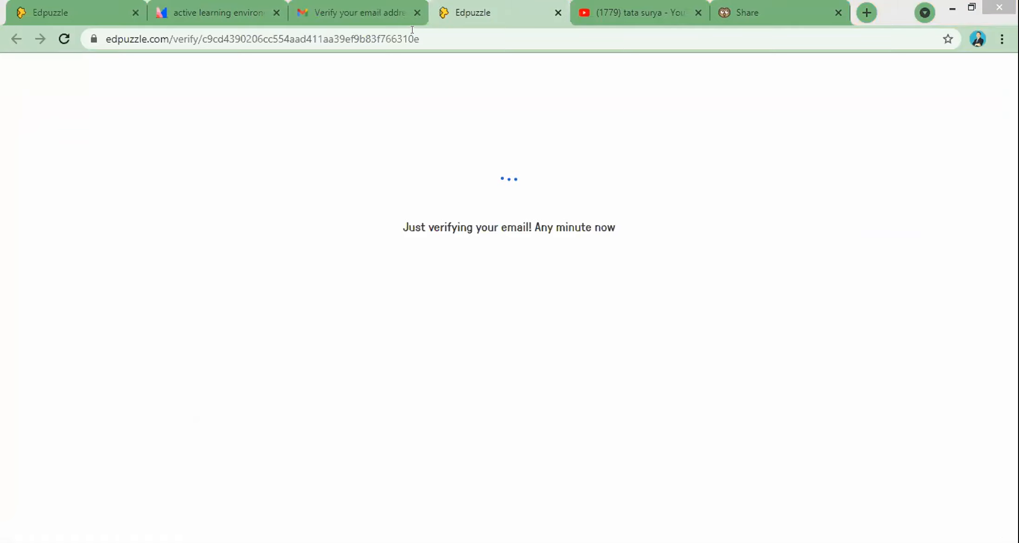
Step: Close the email tab and continue from the verification Success page with Get started!
click(416, 12)
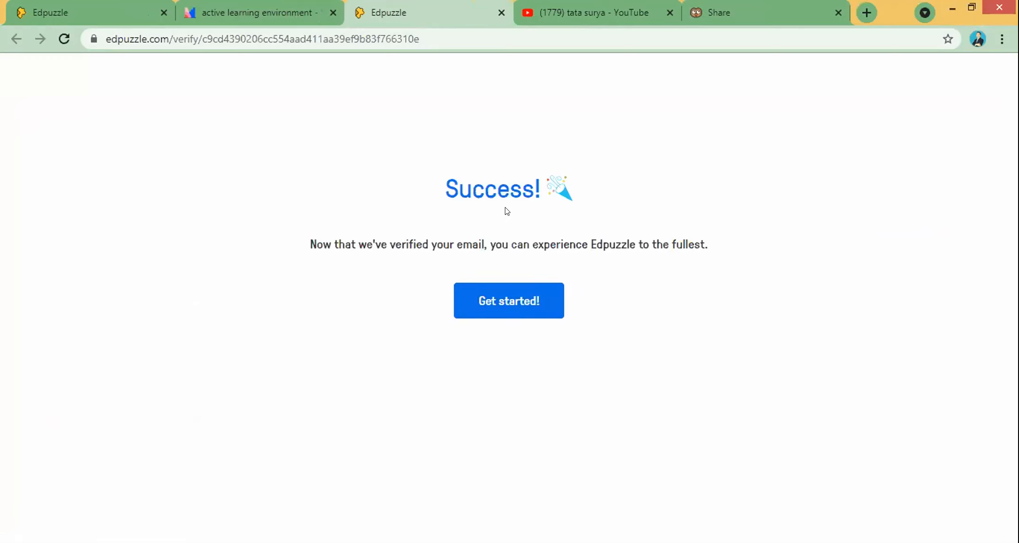
click(506, 302)
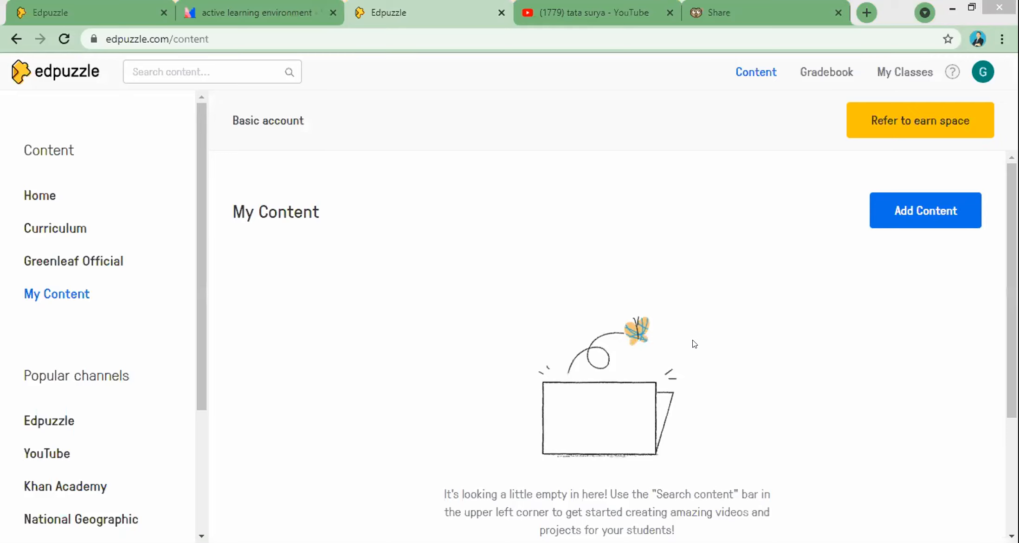
click(922, 122)
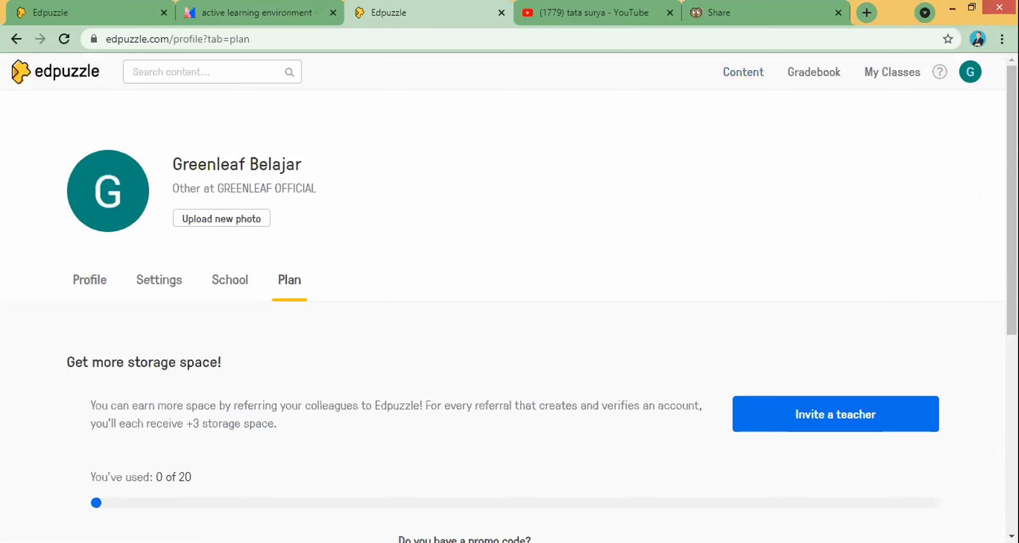
click(16, 39)
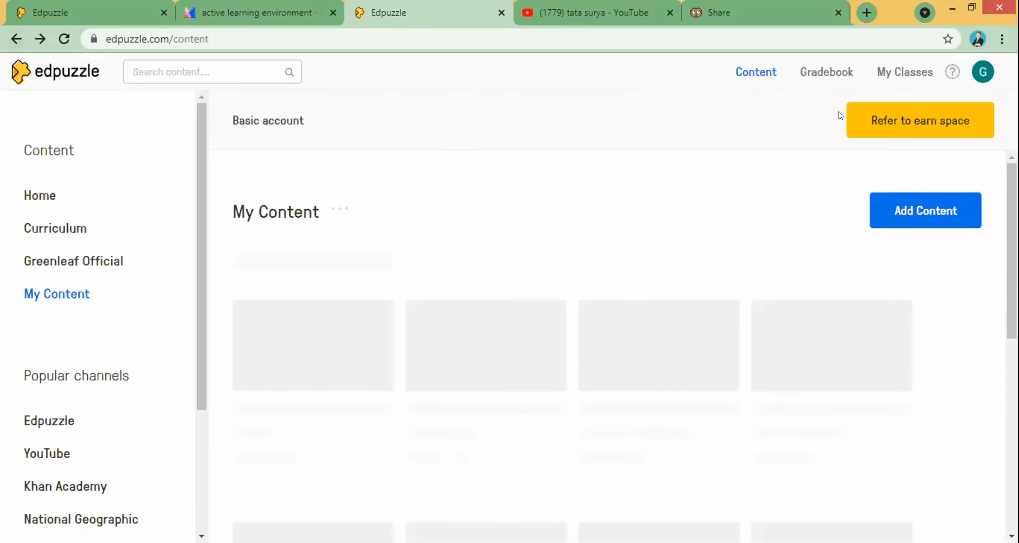
click(919, 124)
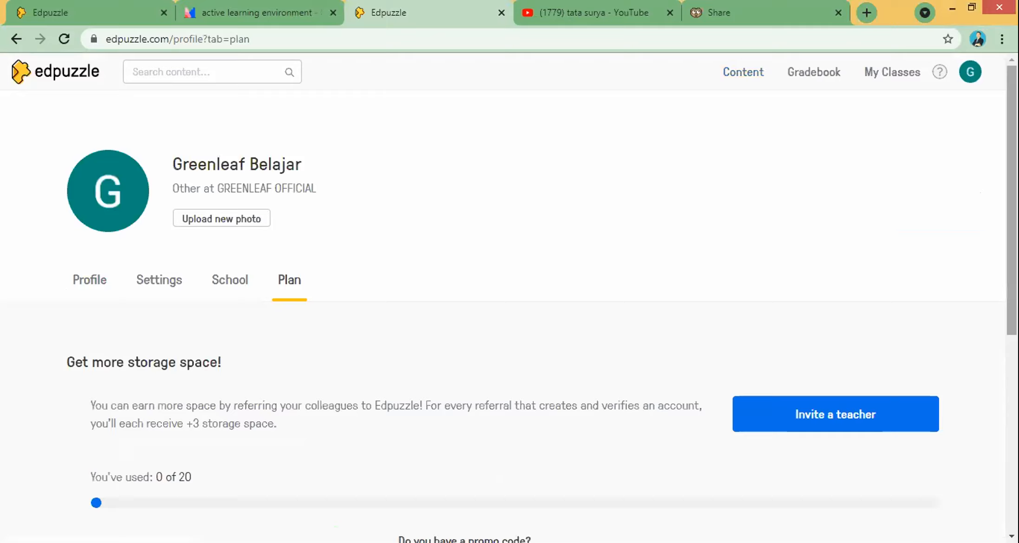
scroll(978, 147, down, 2)
drag(1011, 223, 1011, 244)
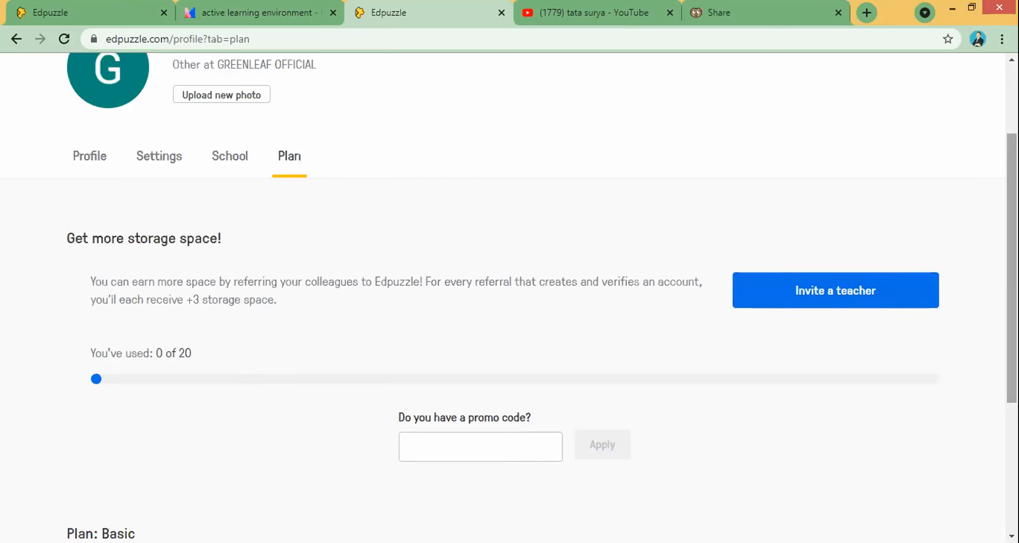
drag(1011, 279, 1011, 231)
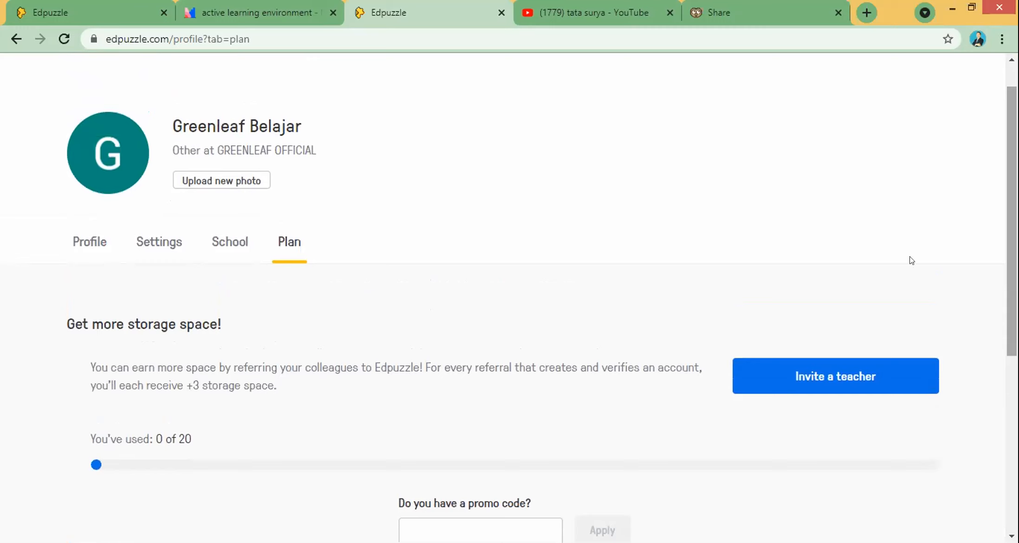
click(841, 386)
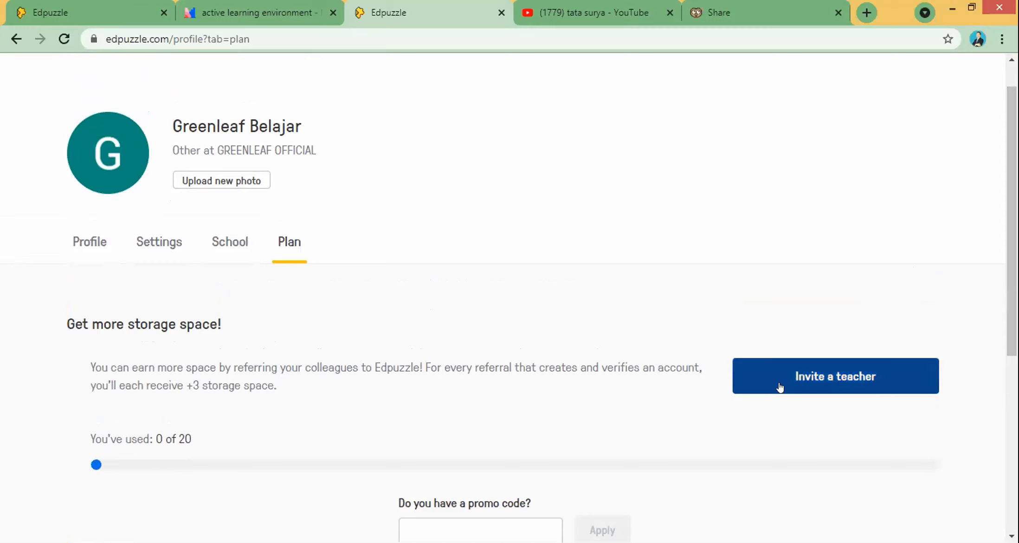
mouse_move(1011, 241)
mouse_down()
mouse_move(1012, 273)
mouse_move(1011, 238)
mouse_up()
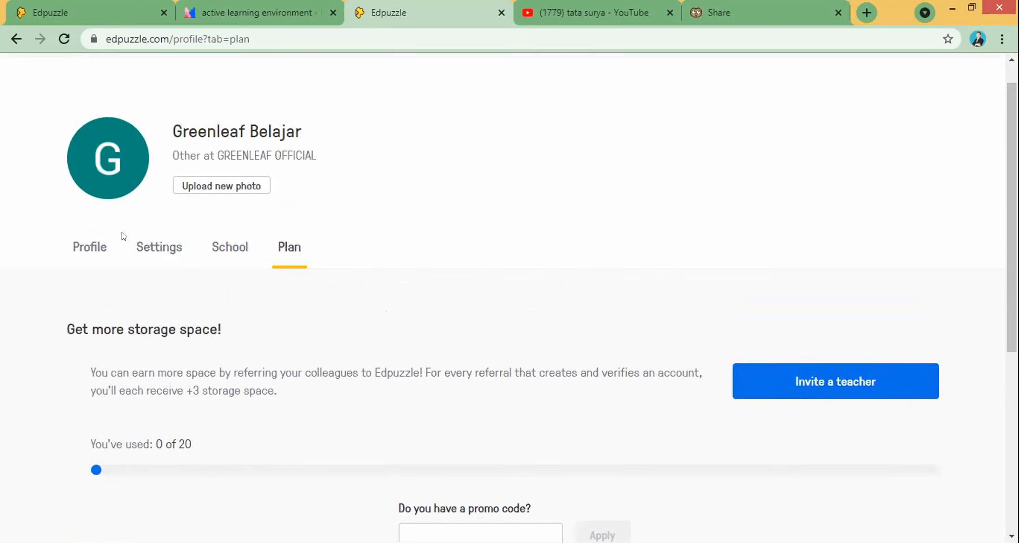
click(16, 39)
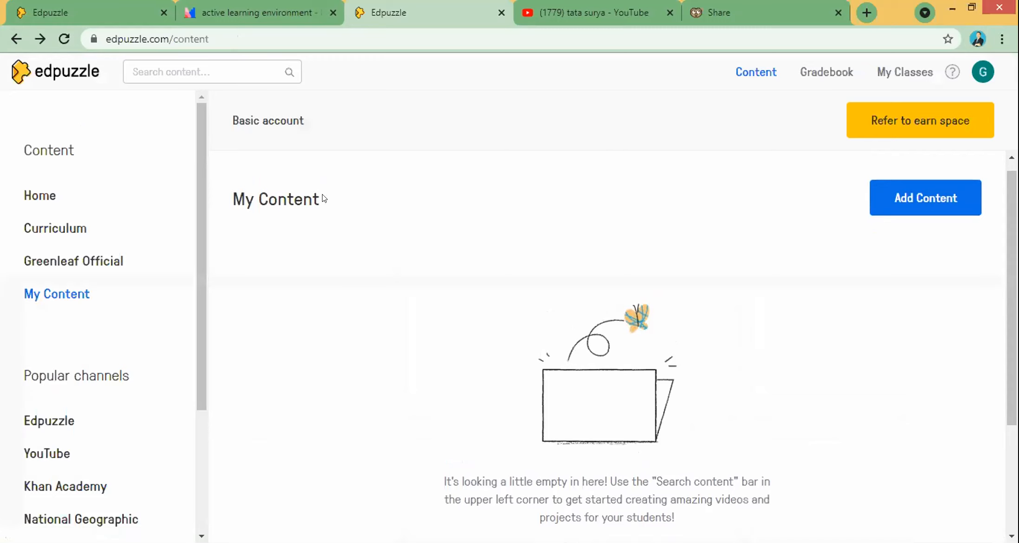
drag(1012, 248, 1012, 239)
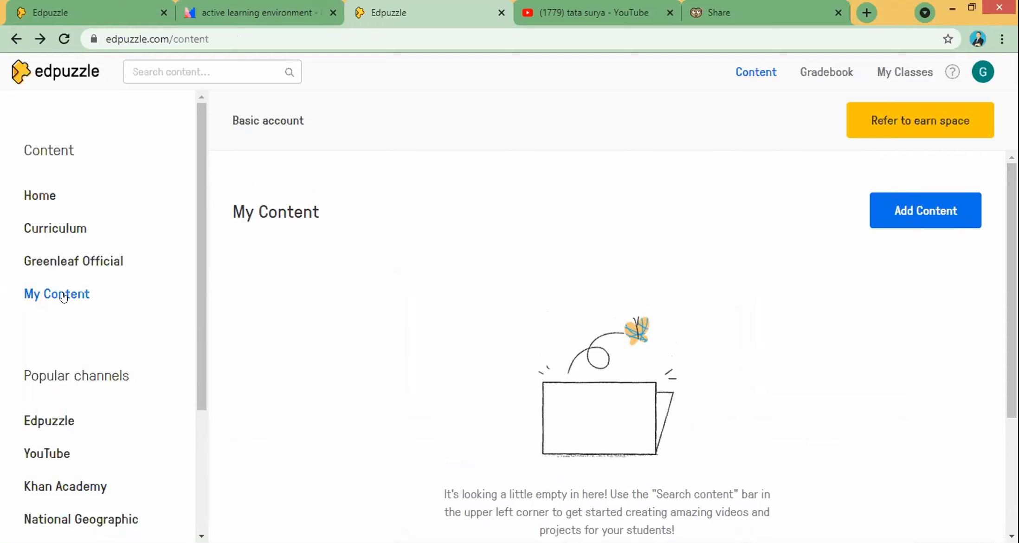
click(921, 212)
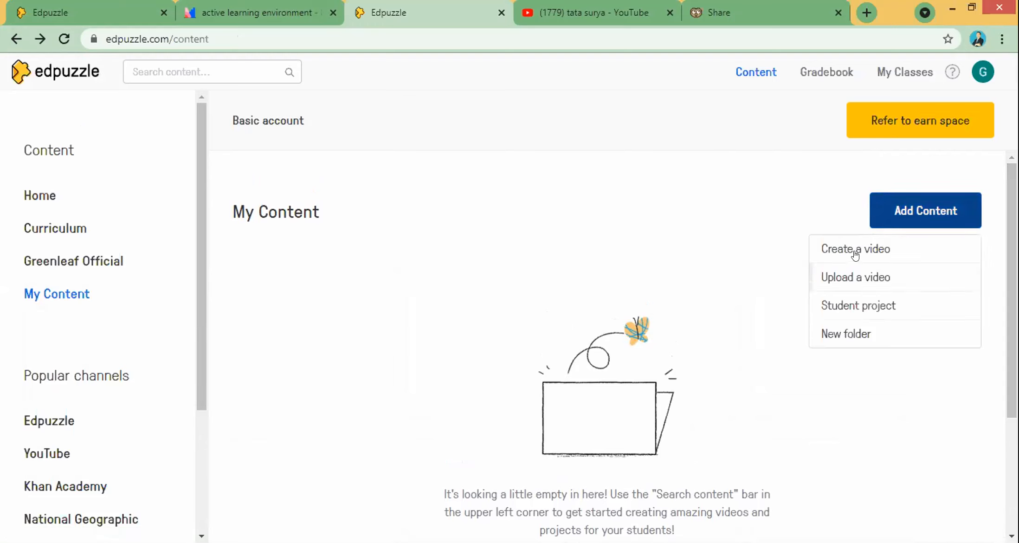
scroll(864, 268, down, 1)
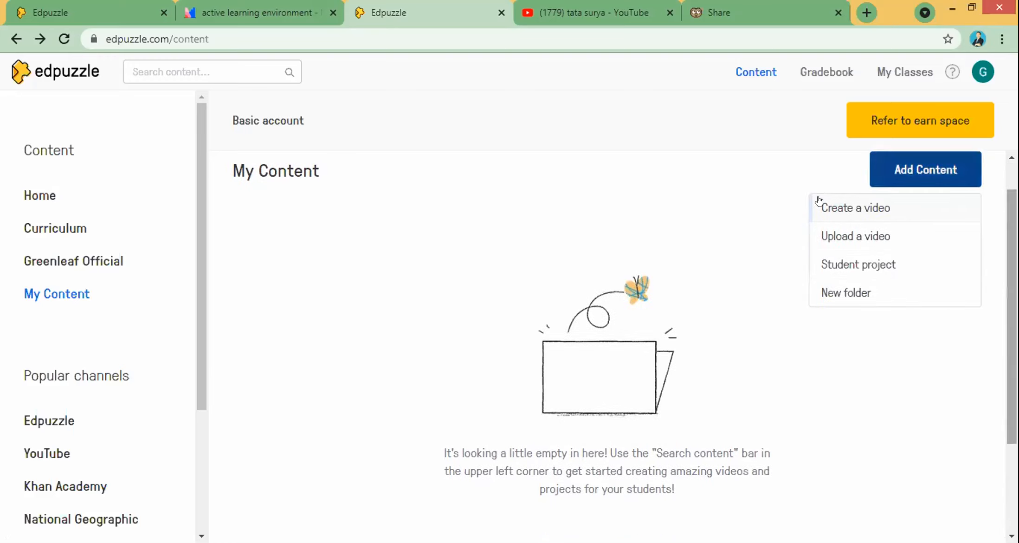
click(827, 201)
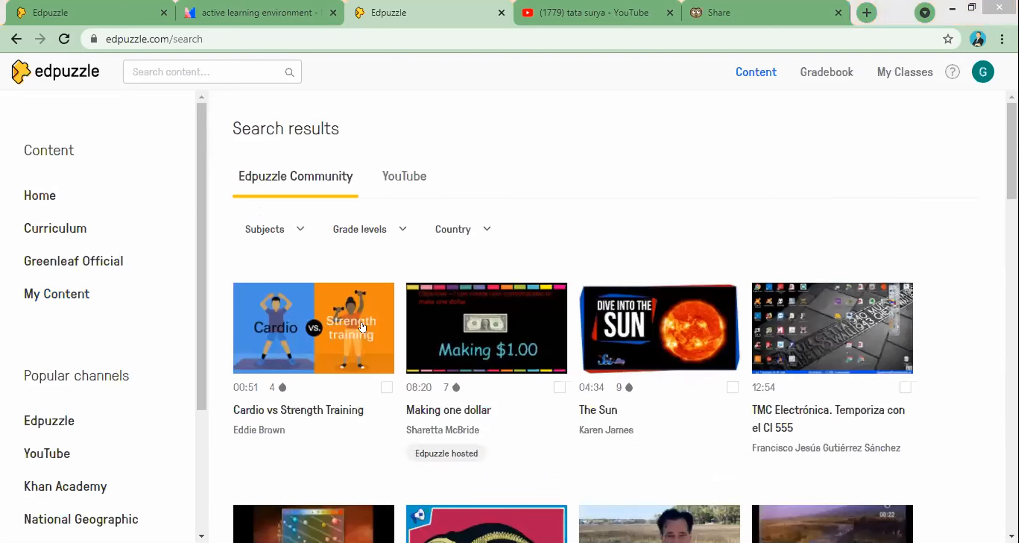
scroll(624, 315, down, 3)
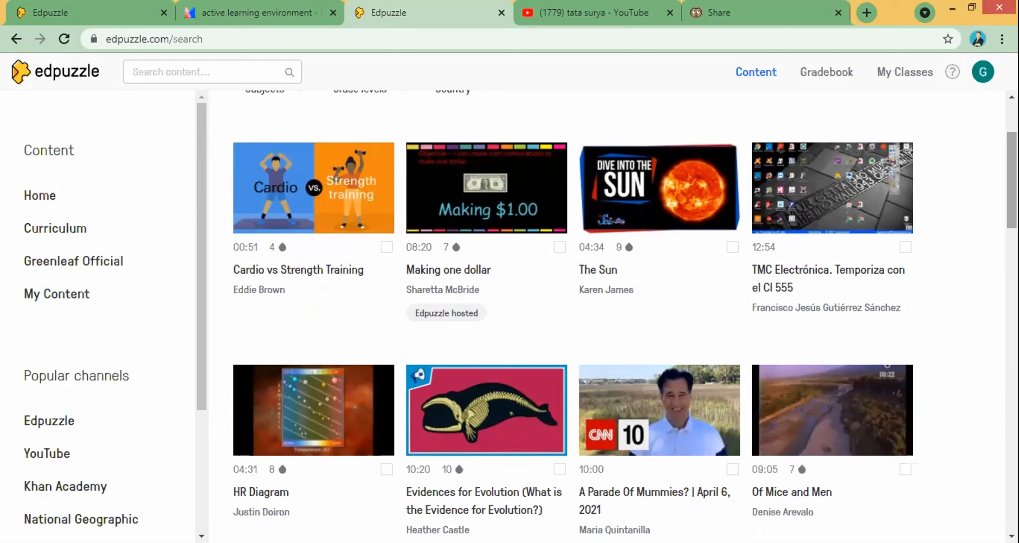
drag(197, 376, 191, 407)
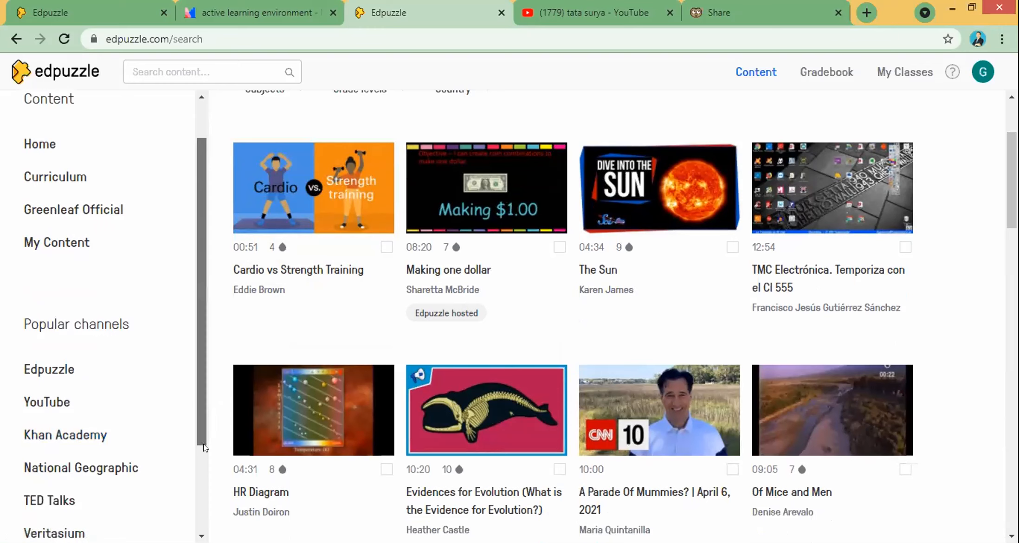
scroll(202, 443, down, 1)
drag(197, 406, 196, 382)
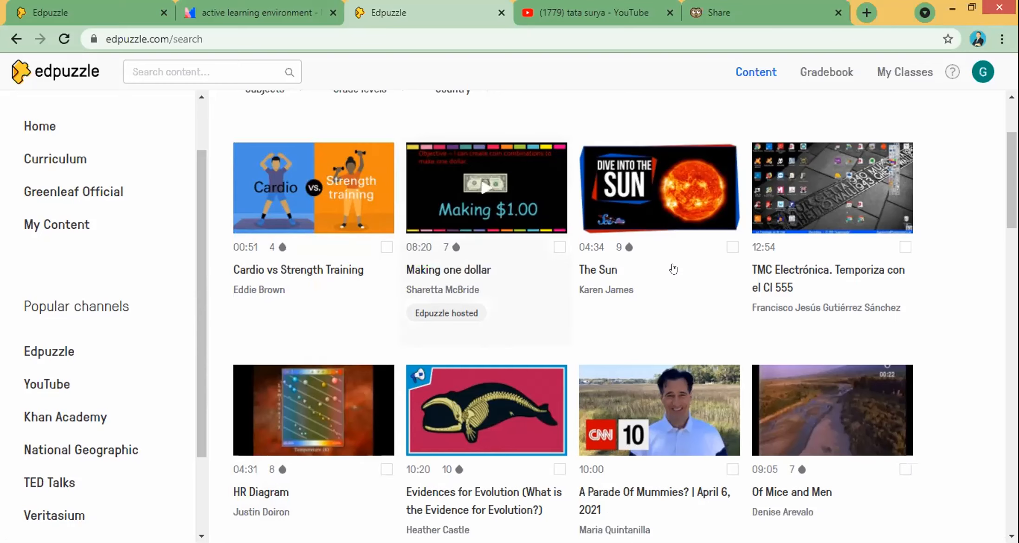
scroll(622, 316, up, 2)
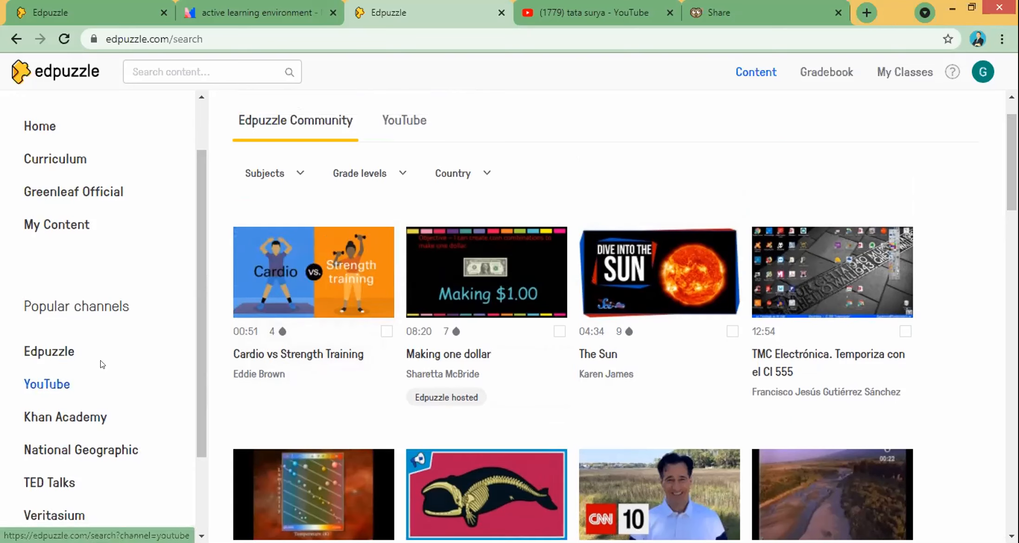
Step: Search the YouTube channel for 'ciri ciri makhluk hidup' and scroll through the results
click(52, 386)
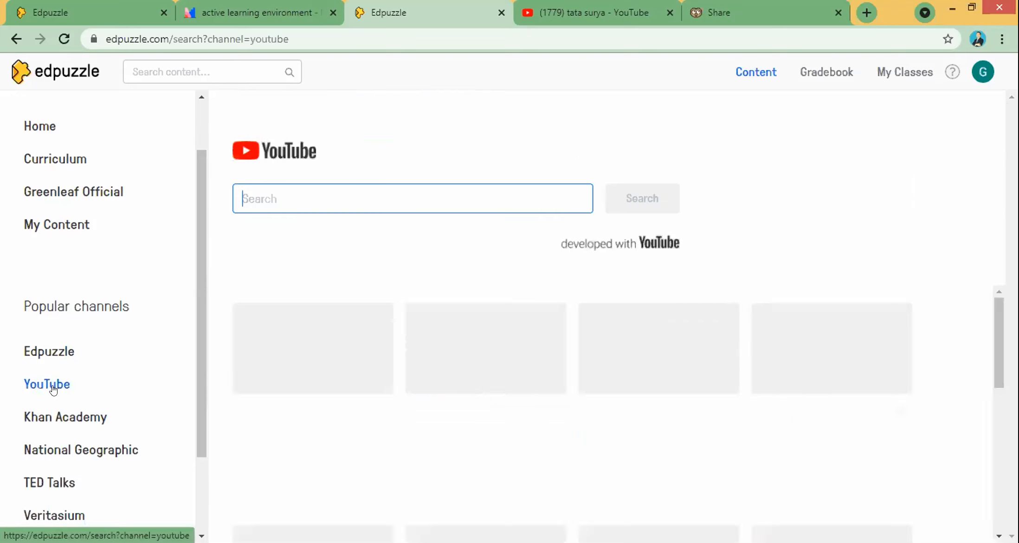
click(318, 197)
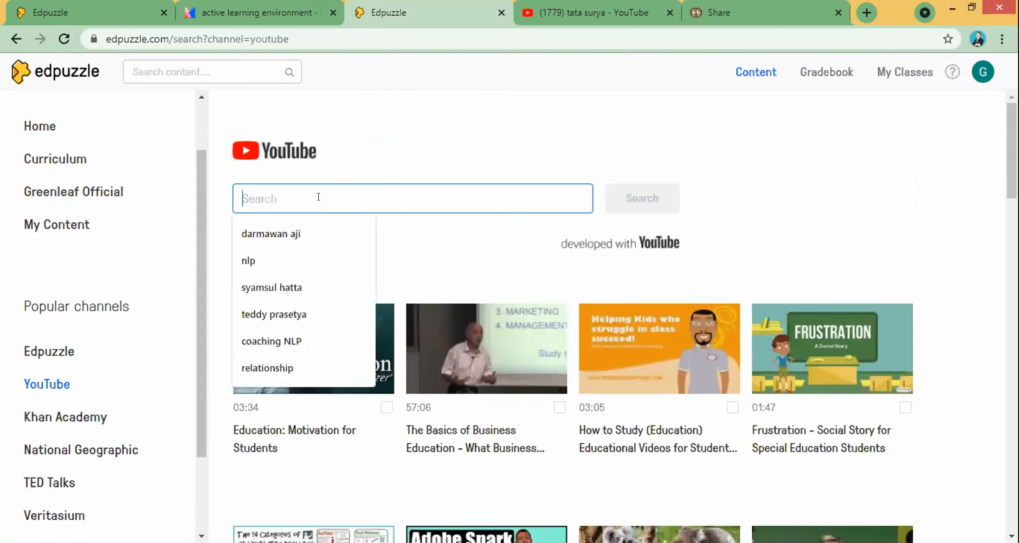
text(ciri )
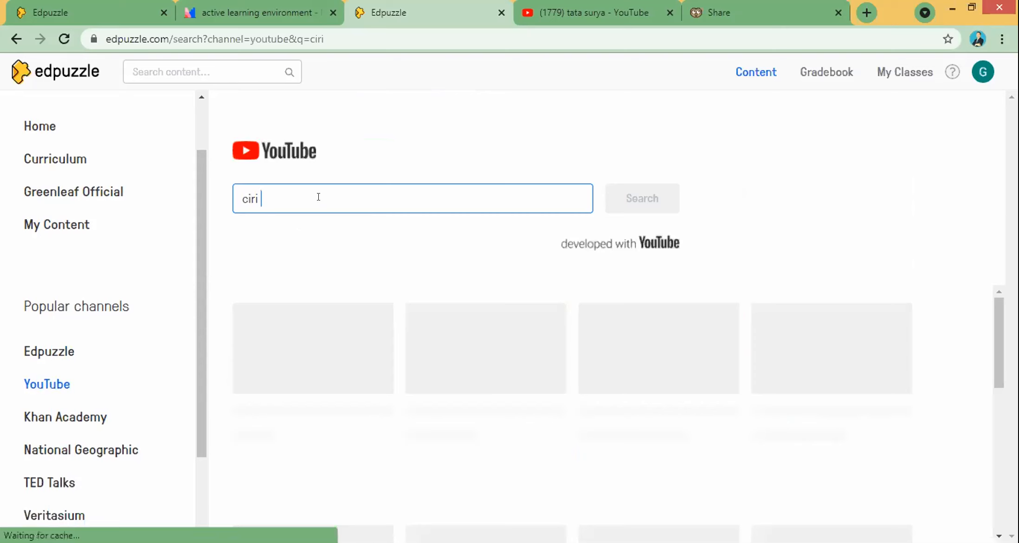
text(ciri )
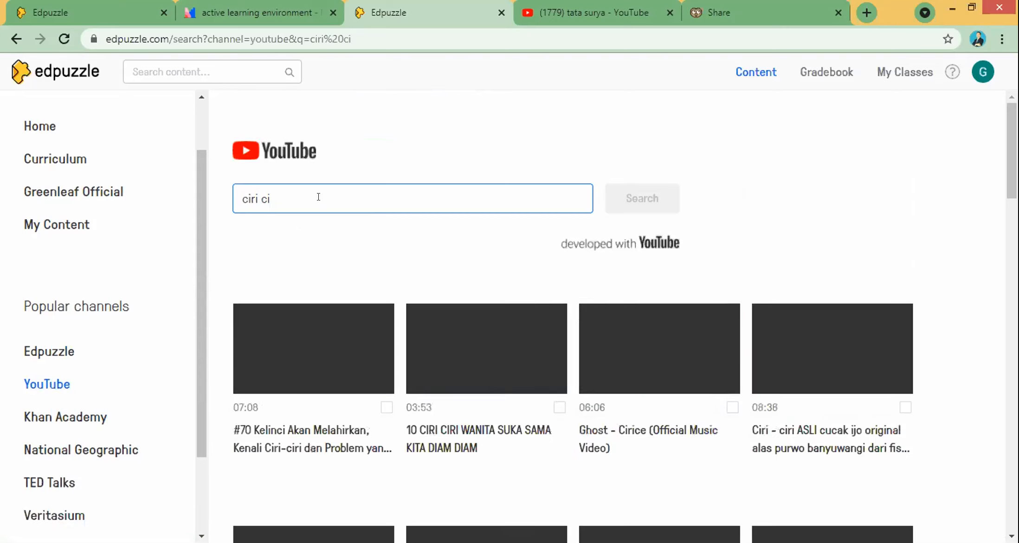
text(makhluk hidup)
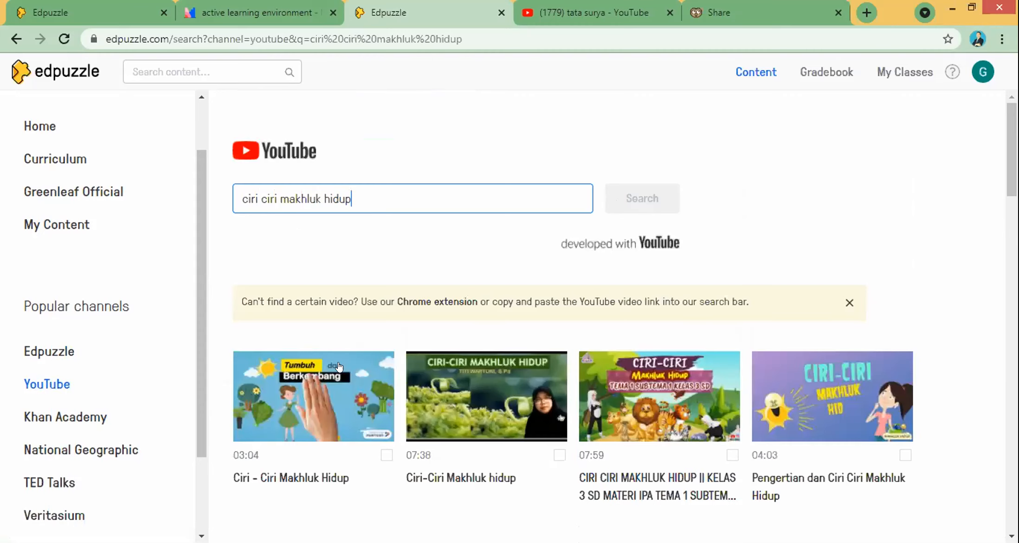
scroll(792, 390, down, 5)
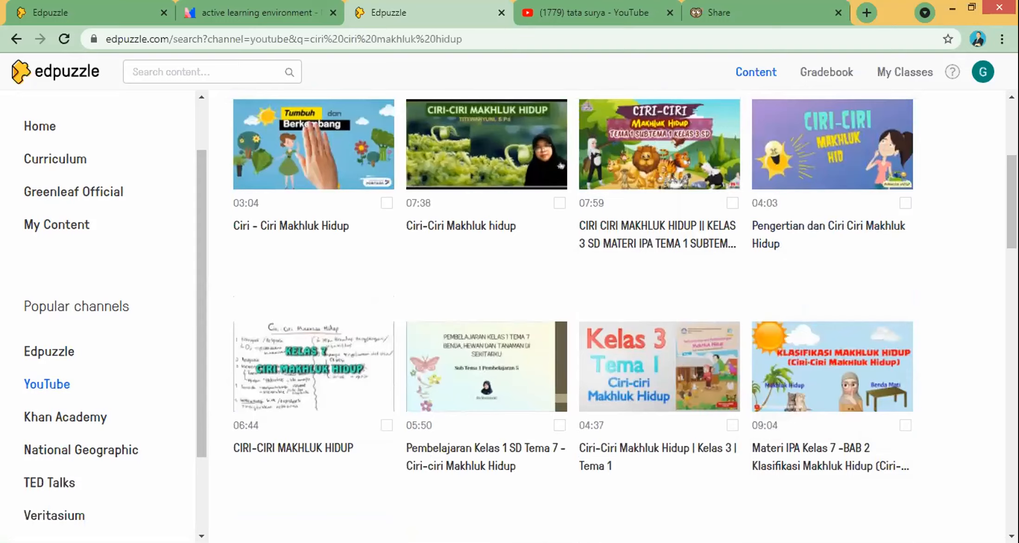
scroll(830, 364, down, 8)
scroll(561, 417, up, 13)
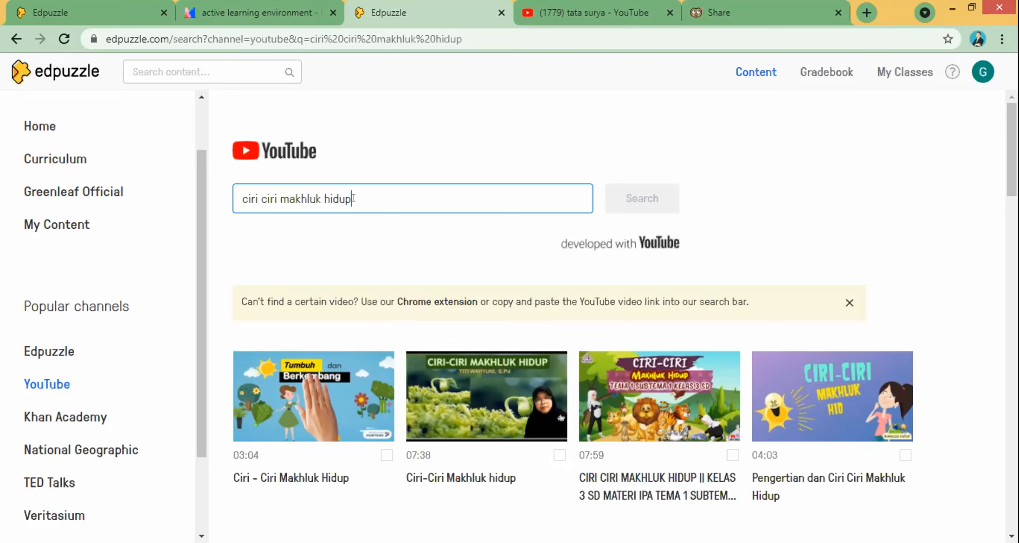
Step: Search YouTube for 'ciri ciri makhluk hidup' in place of the old tata surya query
click(574, 6)
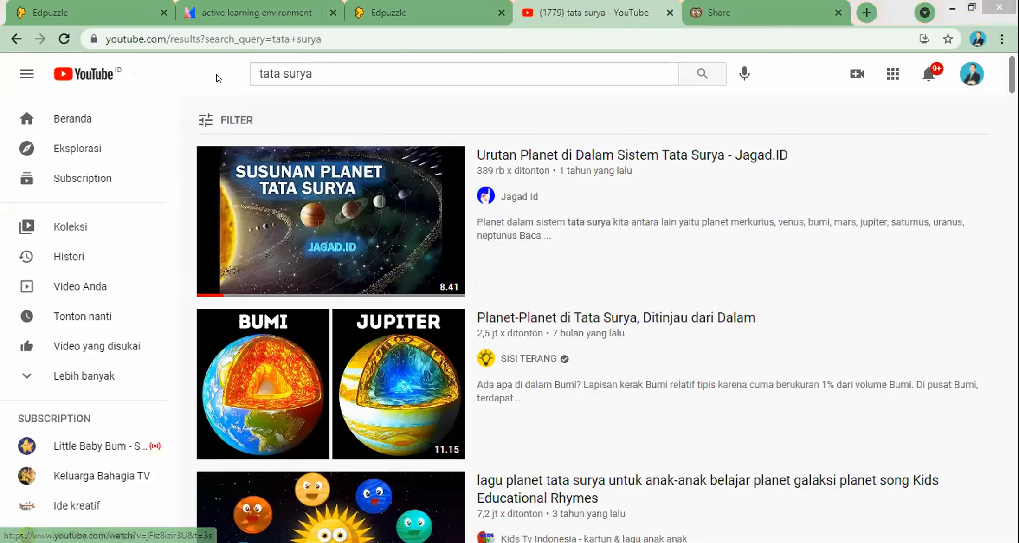
drag(319, 74, 217, 74)
text(ciri ciri)
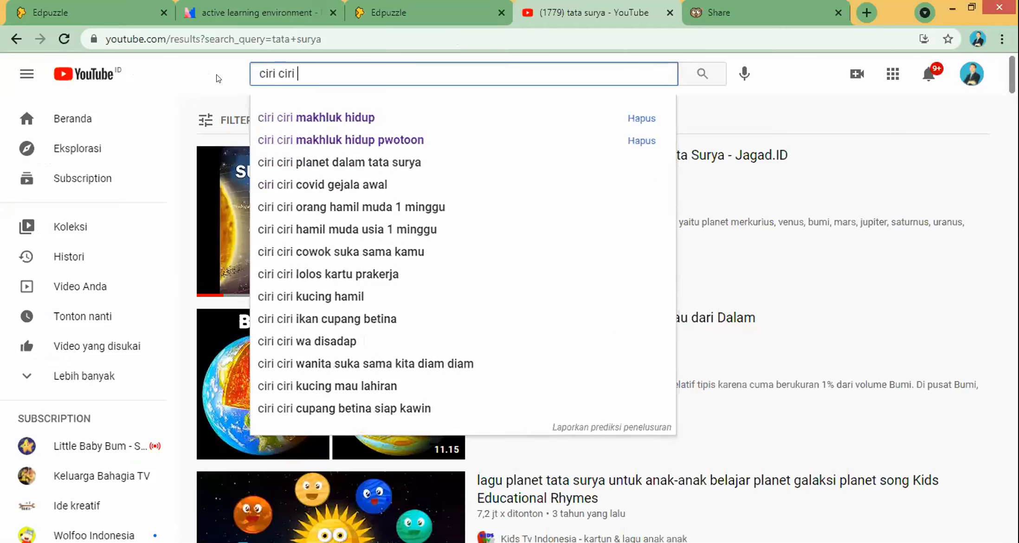
key(Down)
key(Return)
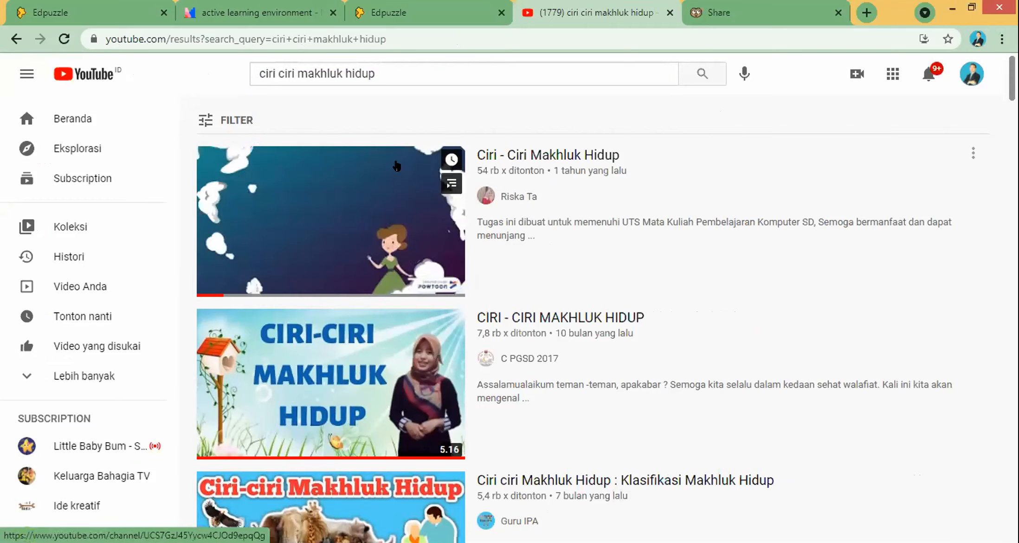
Step: Copy the link address of the top result, 'Ciri - Ciri Makhluk Hidup'
right_click(538, 154)
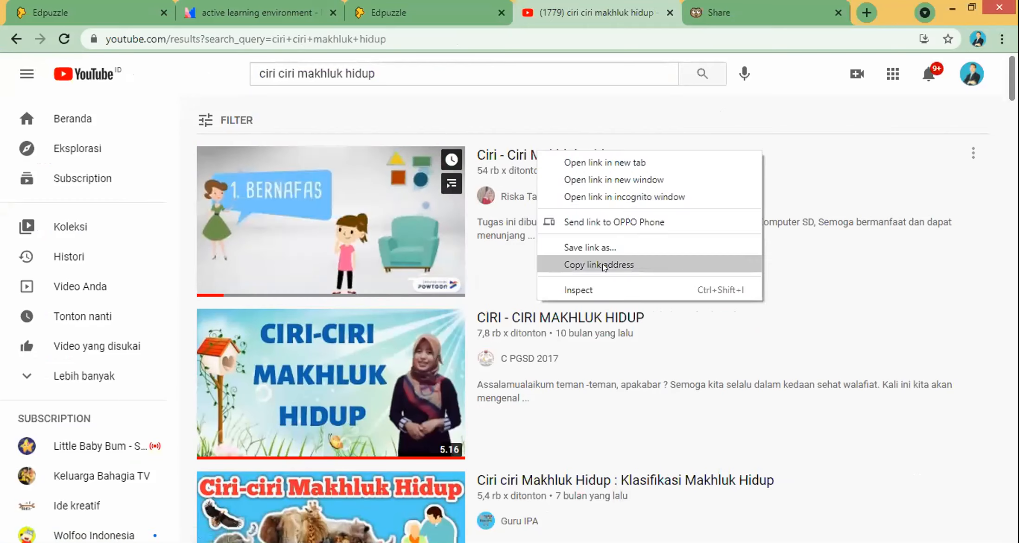
click(603, 265)
right_click(514, 153)
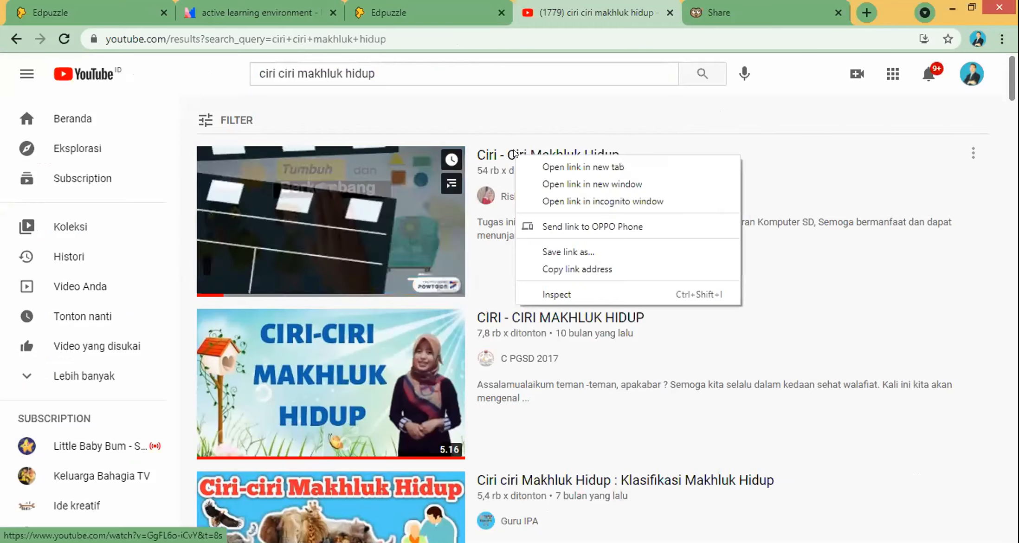
click(555, 270)
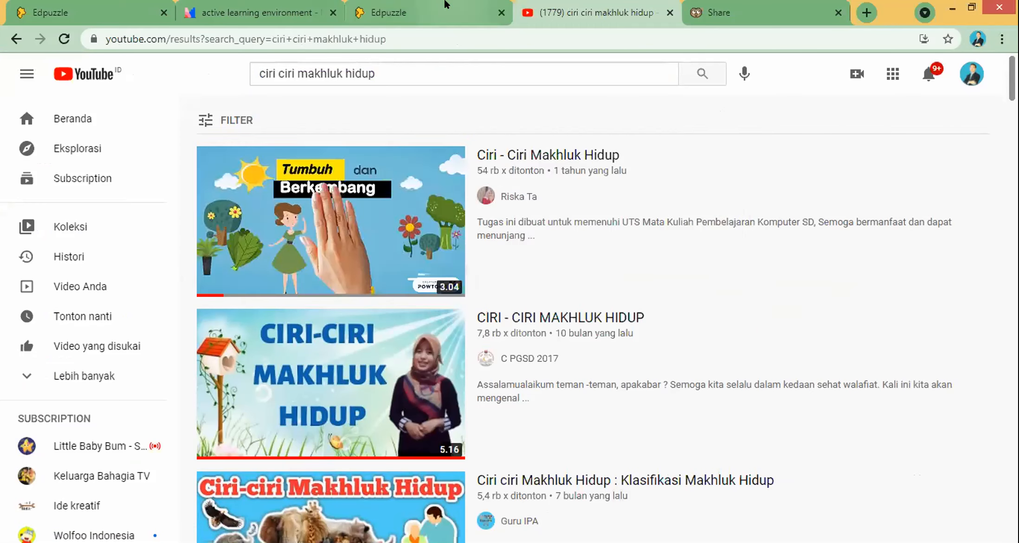
click(445, 7)
Step: Paste the YouTube link into Edpuzzle's search to load 'Ciri - Ciri Makhluk Hidup' and play it
key(ctrl+a)
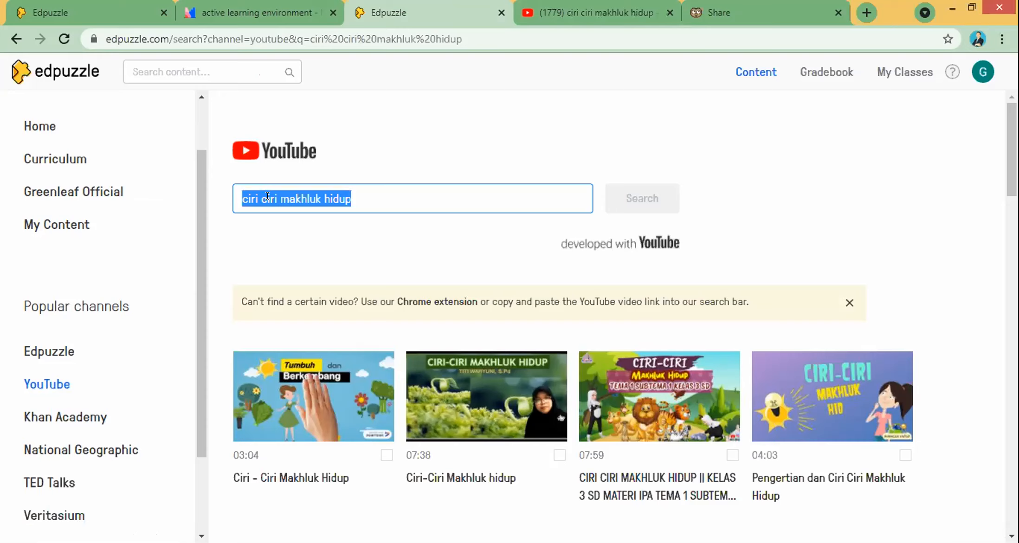
key(ctrl+v)
key(Return)
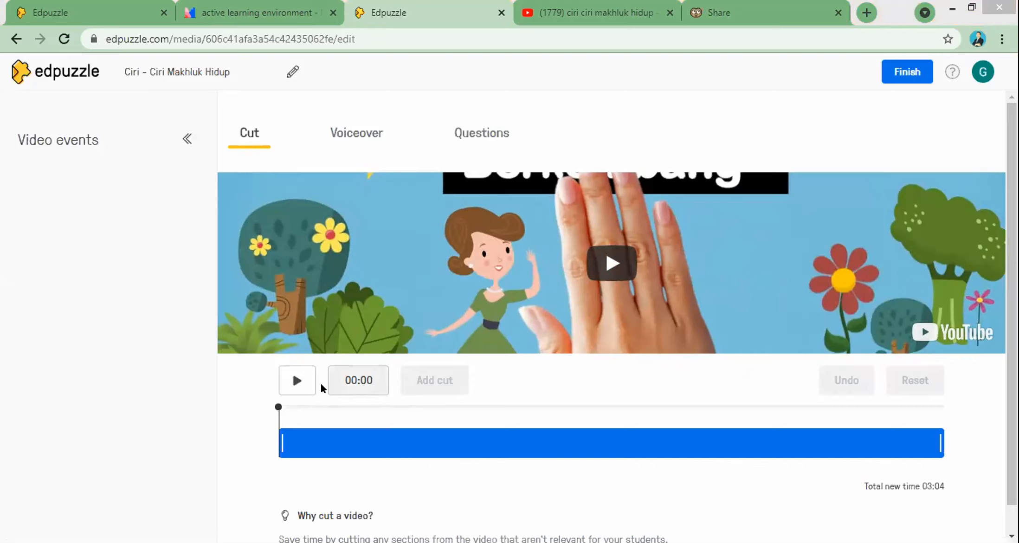
click(297, 381)
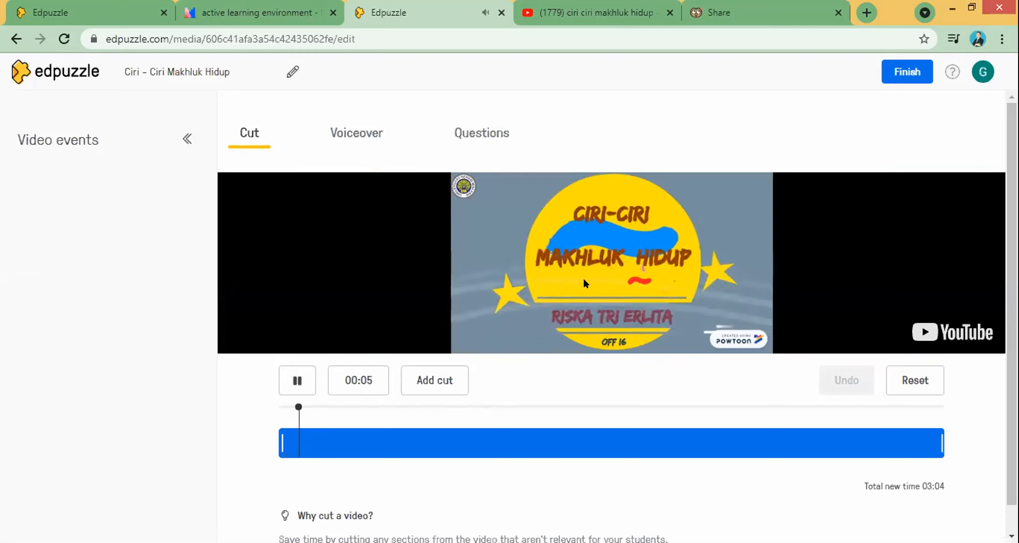
Step: Pause at 00:09 and drag the start handle to cut off the intro
click(297, 380)
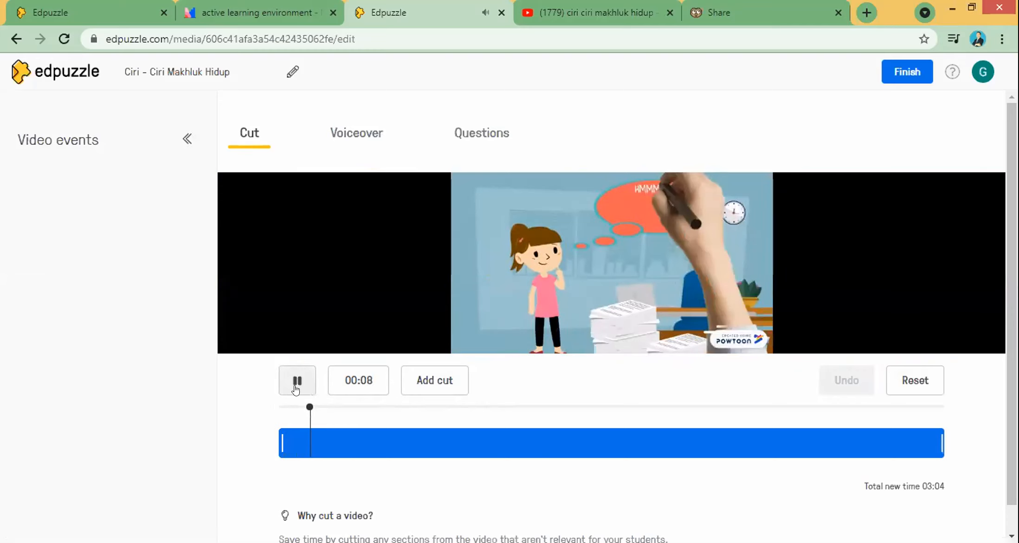
click(296, 381)
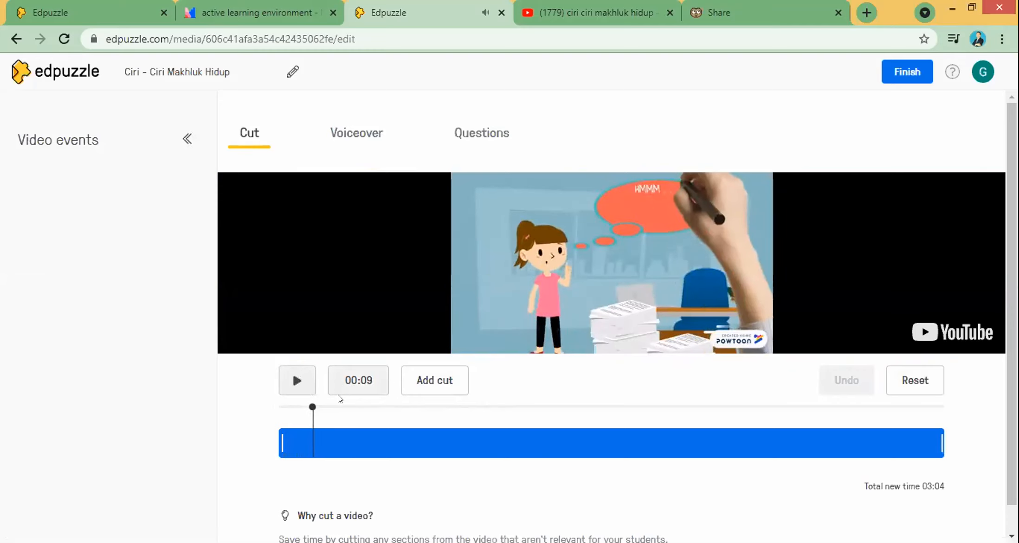
drag(274, 437, 308, 439)
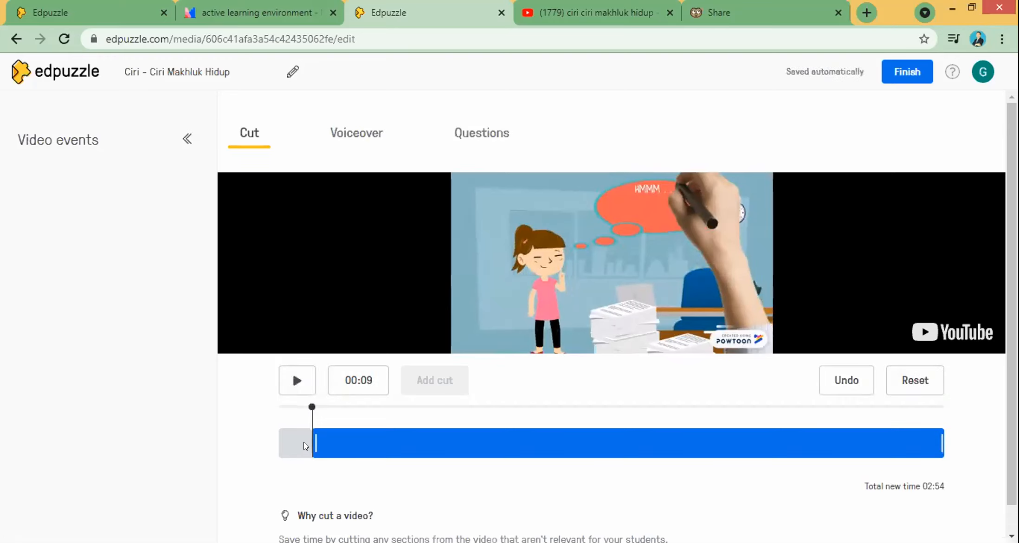
Step: Review the trimmed video's ending by skipping to around 02:09, 02:45 and near the end
click(747, 445)
click(296, 380)
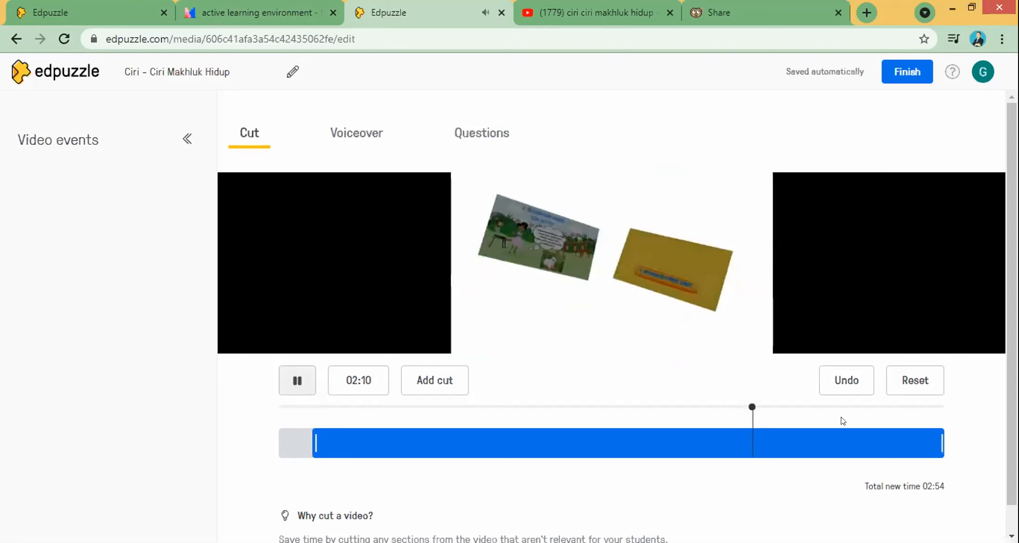
click(875, 438)
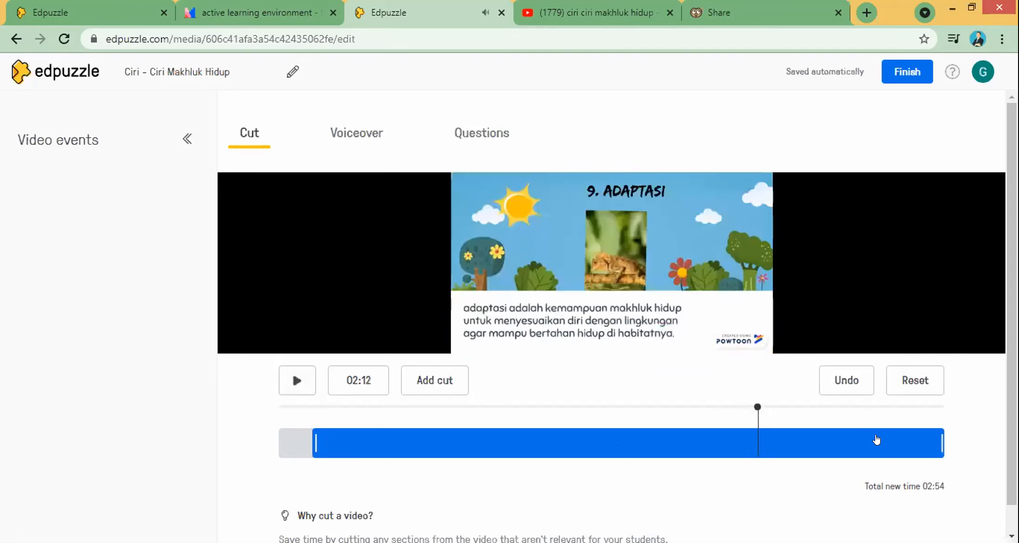
click(910, 439)
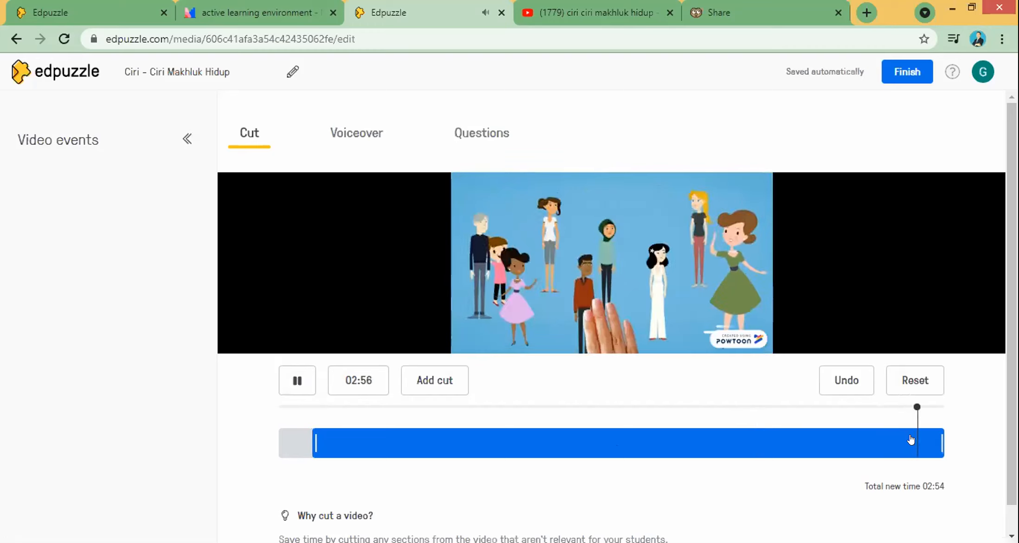
click(298, 381)
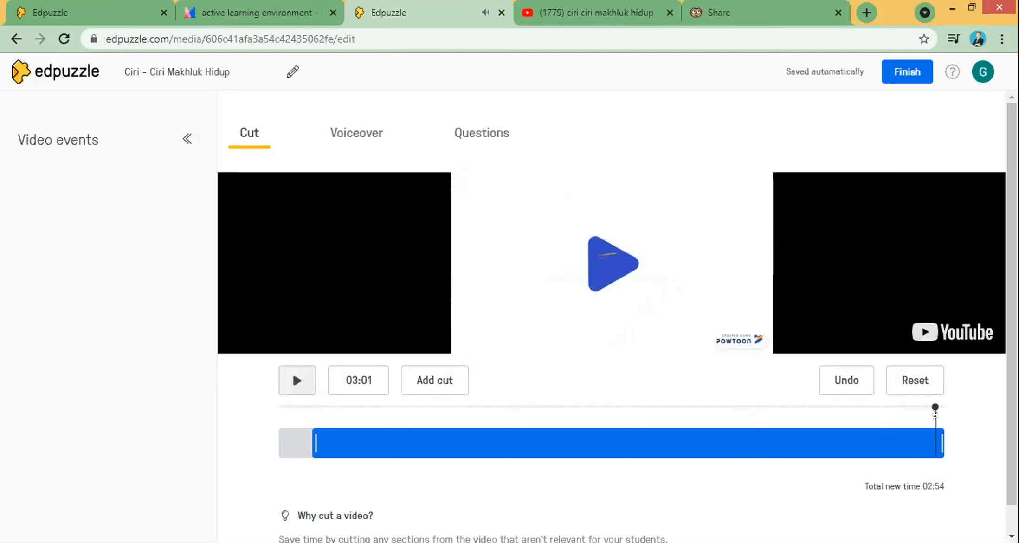
click(904, 436)
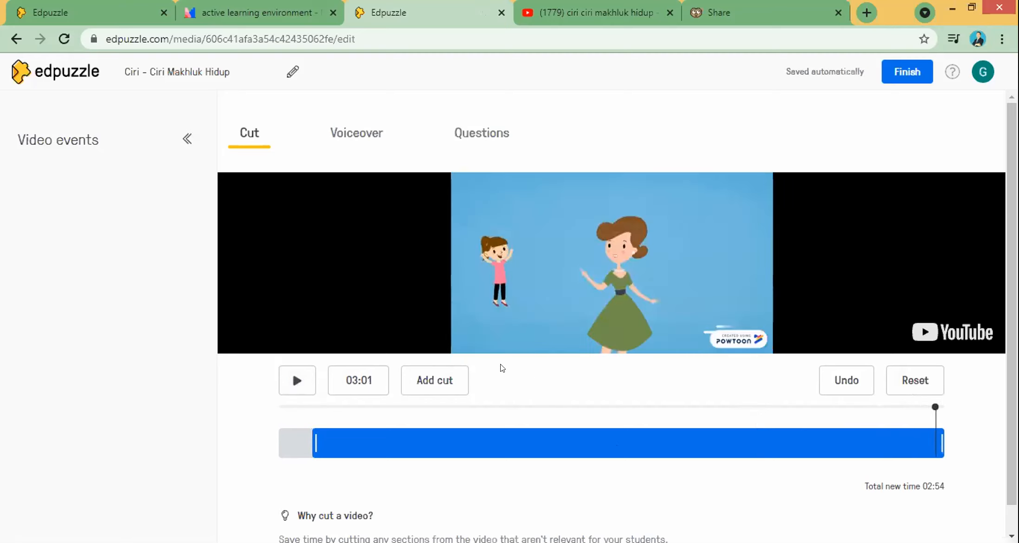
click(297, 380)
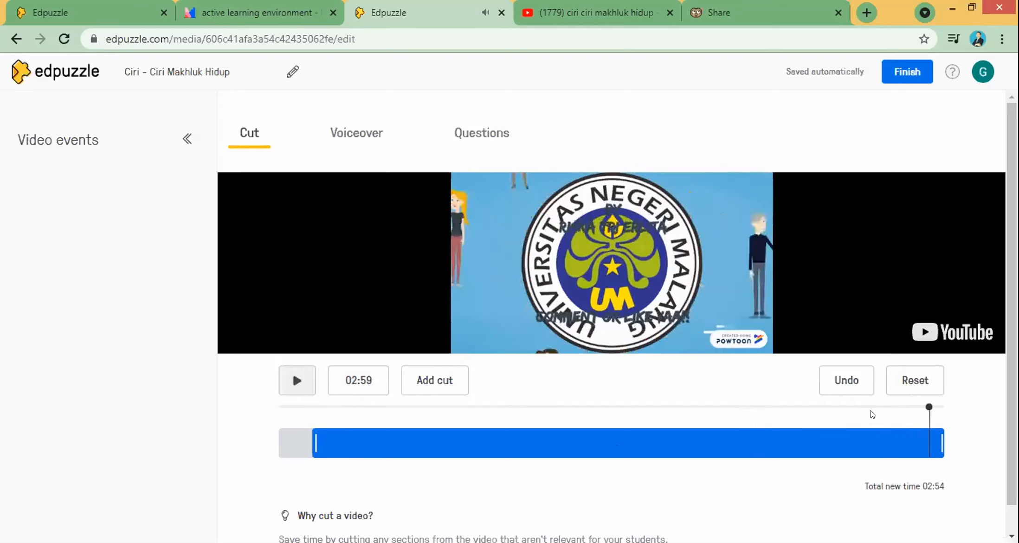
drag(928, 407, 917, 407)
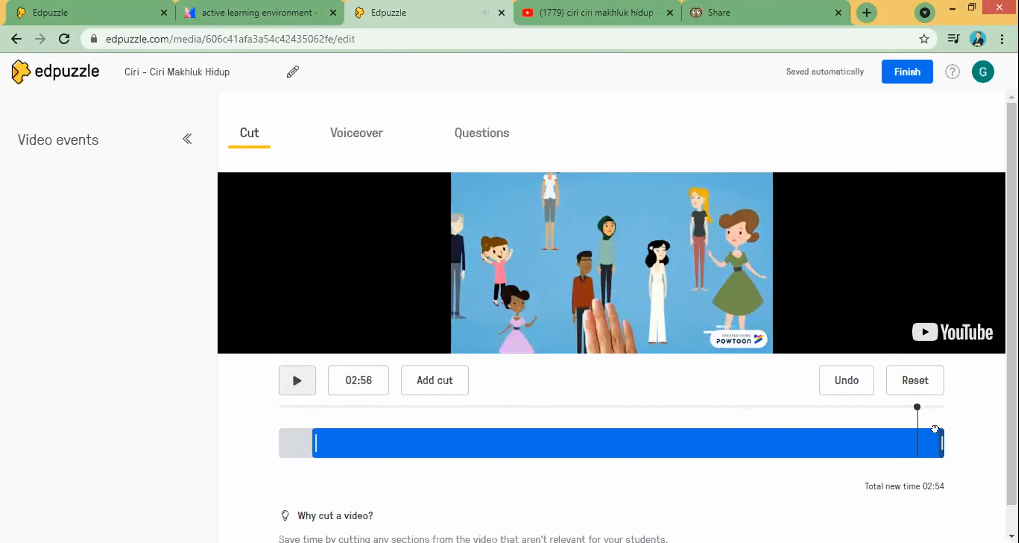
mouse_move(934, 449)
mouse_down()
mouse_move(914, 440)
mouse_move(920, 447)
mouse_up()
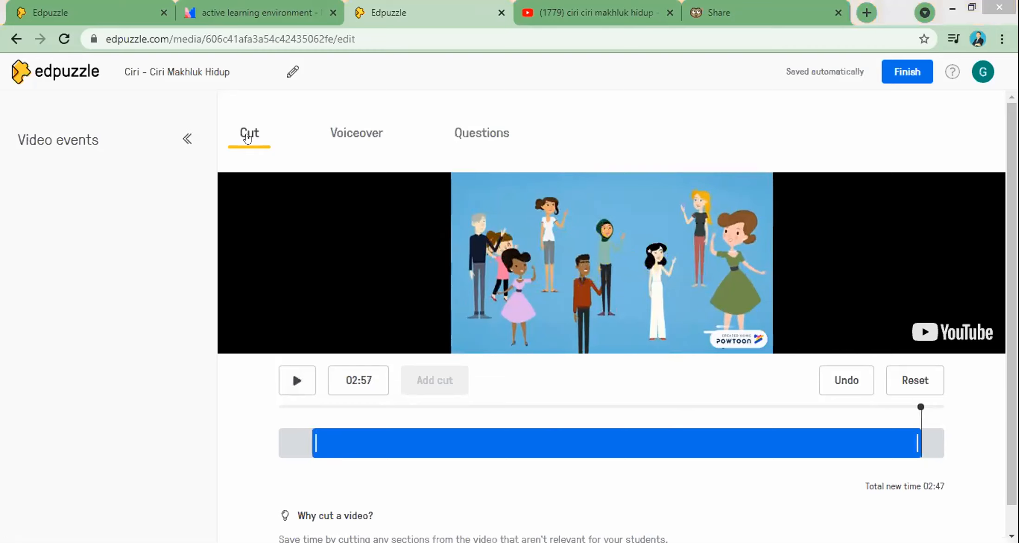
Step: Check the Voiceover tab, which is blocked for YouTube, then switch to the Questions tab
click(343, 140)
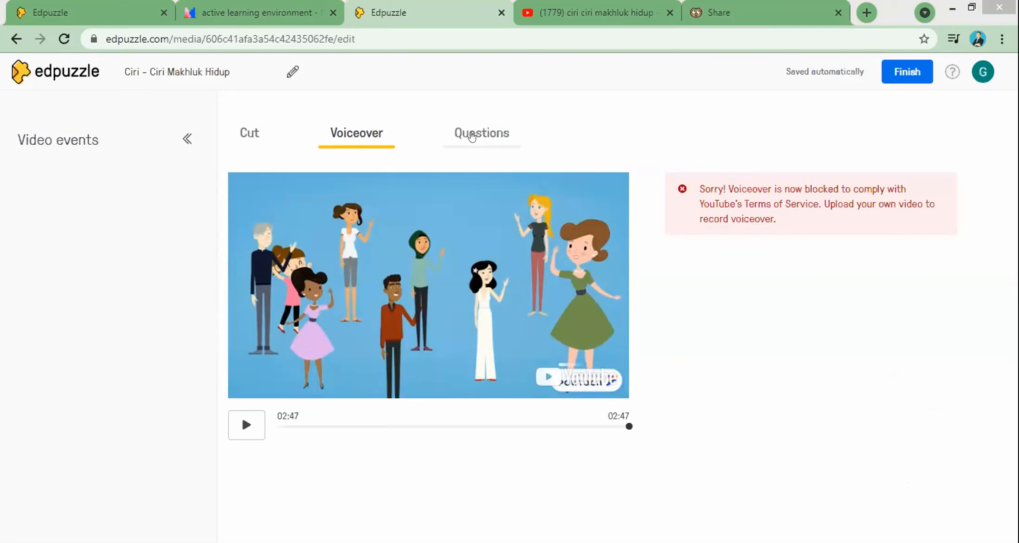
click(471, 136)
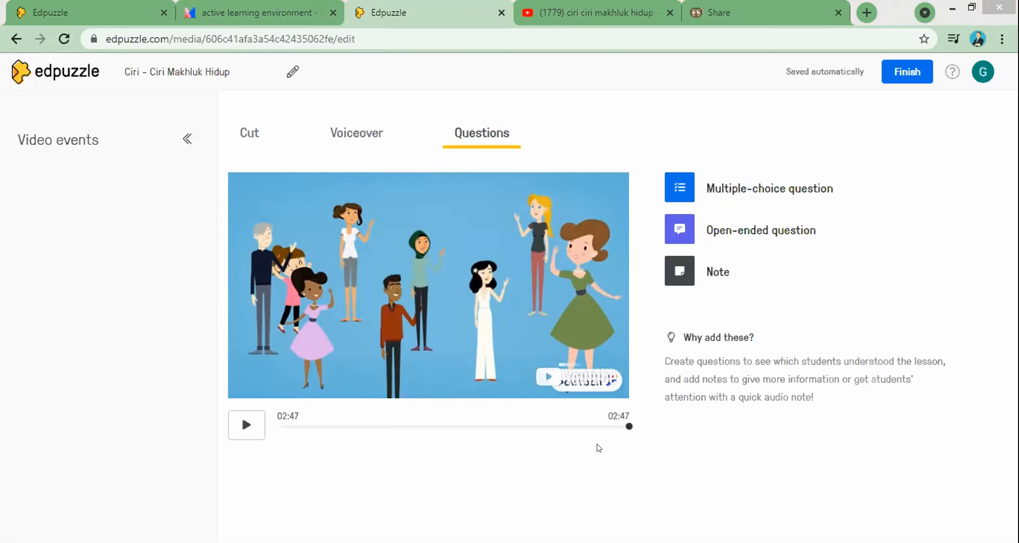
Step: Rewind the video to 00:00, play it and pause at 00:11
click(247, 423)
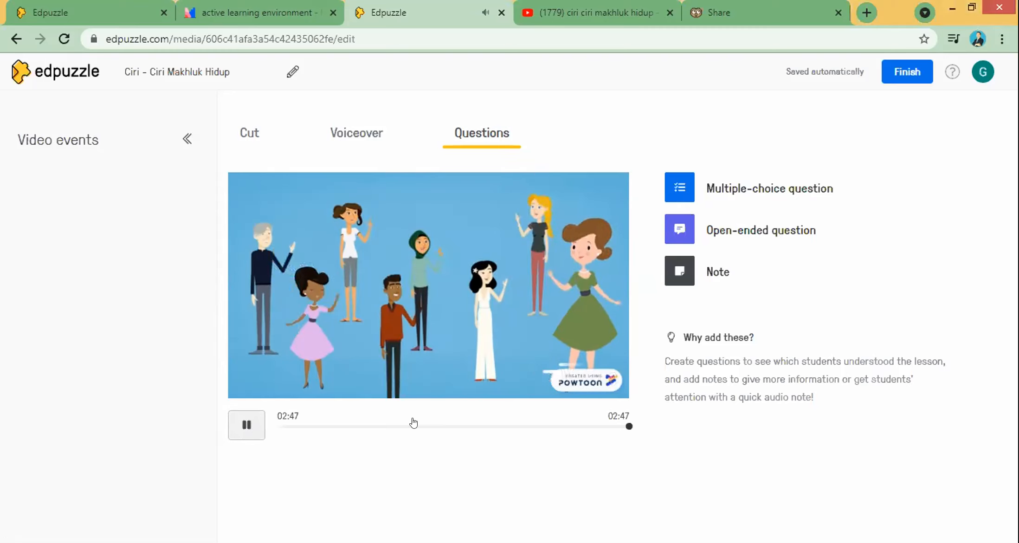
drag(628, 426, 273, 427)
click(243, 432)
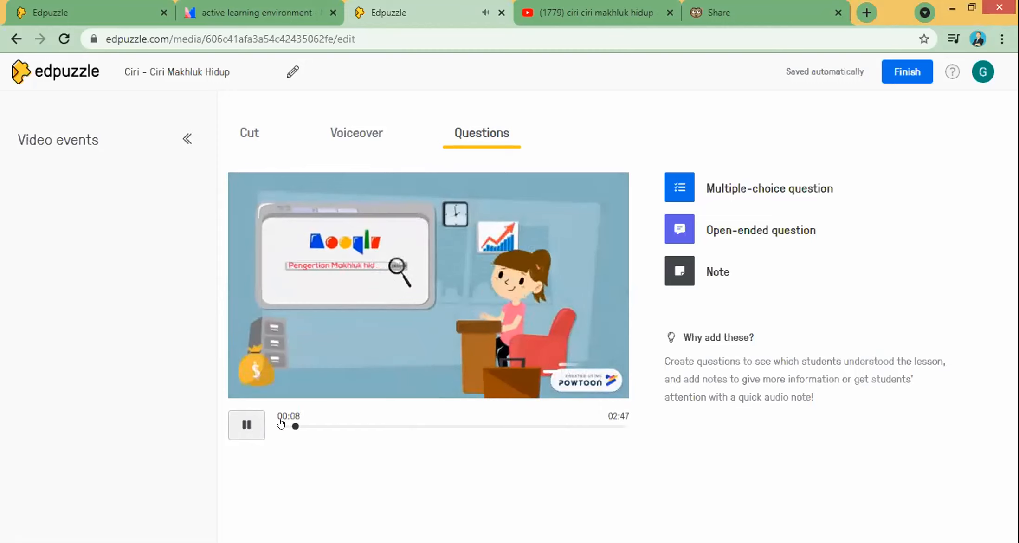
click(247, 424)
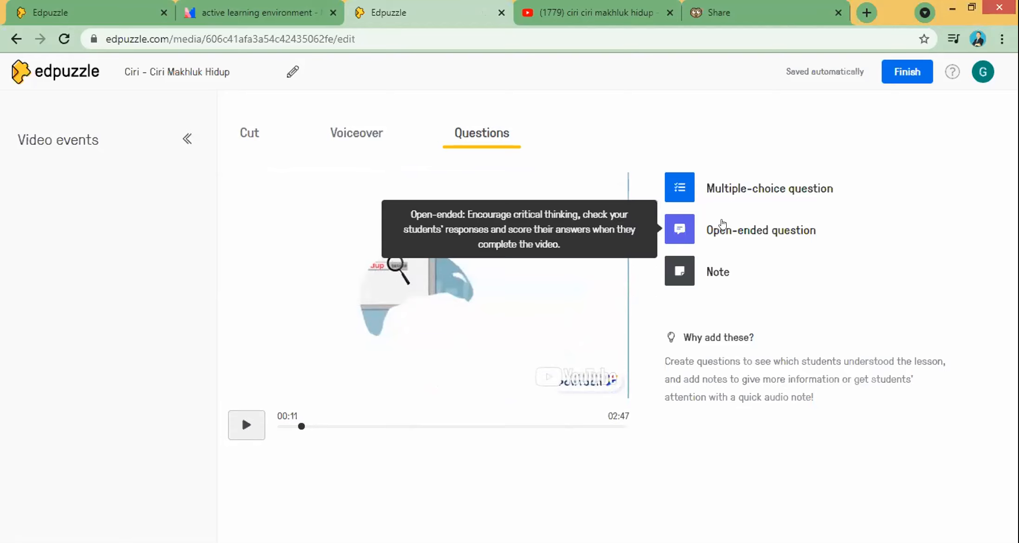
Step: Write the open-ended question 'menurut pendapatmu, apa yang dimaksud dengan Makhluk Hidup?' in bold
click(719, 235)
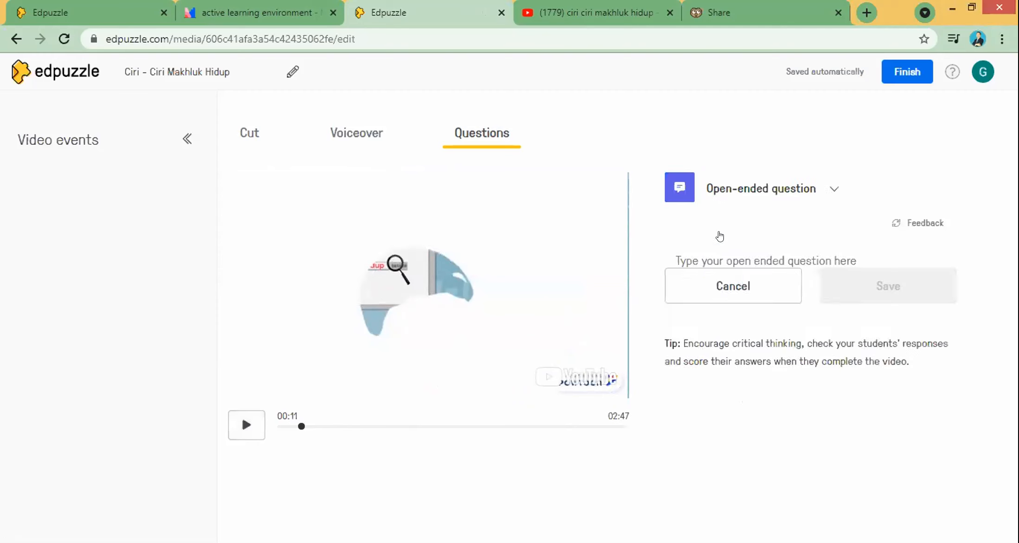
click(737, 259)
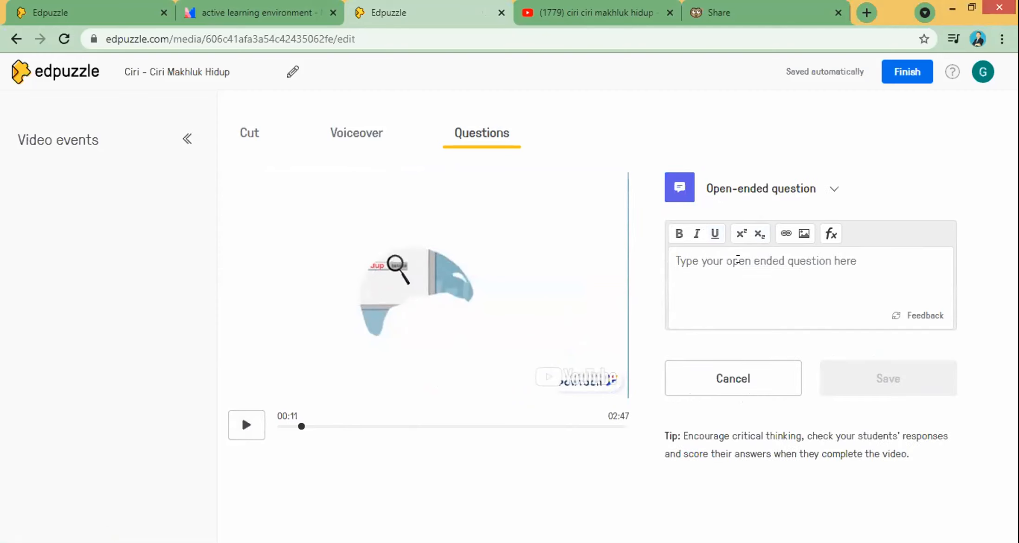
text(men)
text(urut pendap)
text(atmu)
text(, apa yang d)
text(imas)
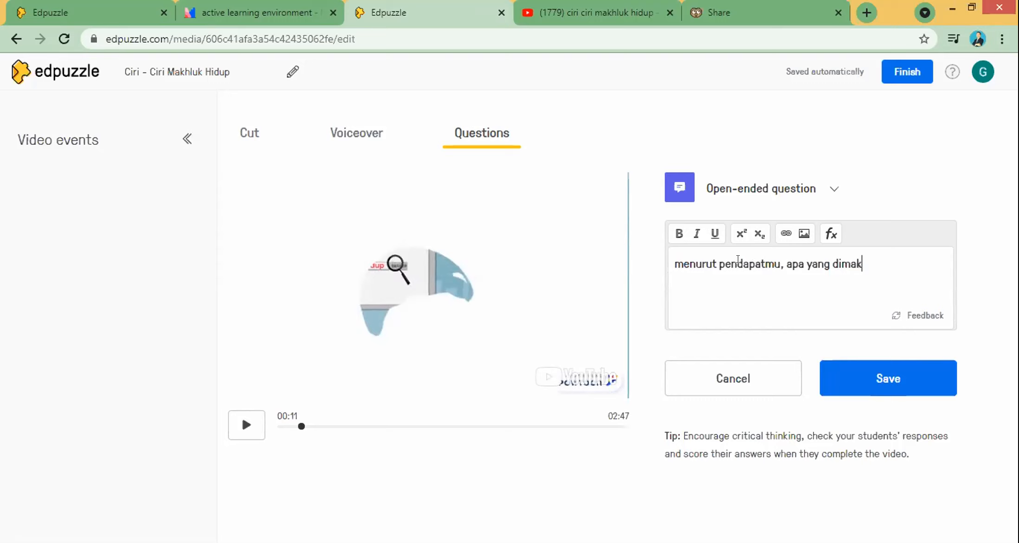
text(ksud dengan Makhluk Hidup?)
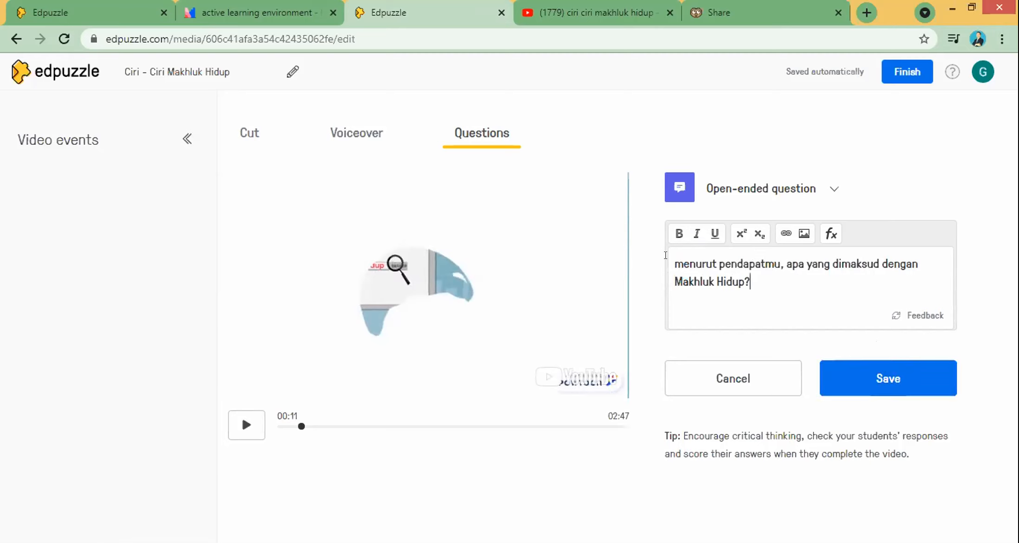
key(ctrl+a)
click(678, 233)
click(678, 235)
click(678, 236)
click(745, 277)
Step: Italicise 'Makhluk Hidup?', save the question and resume the video
key(Right)
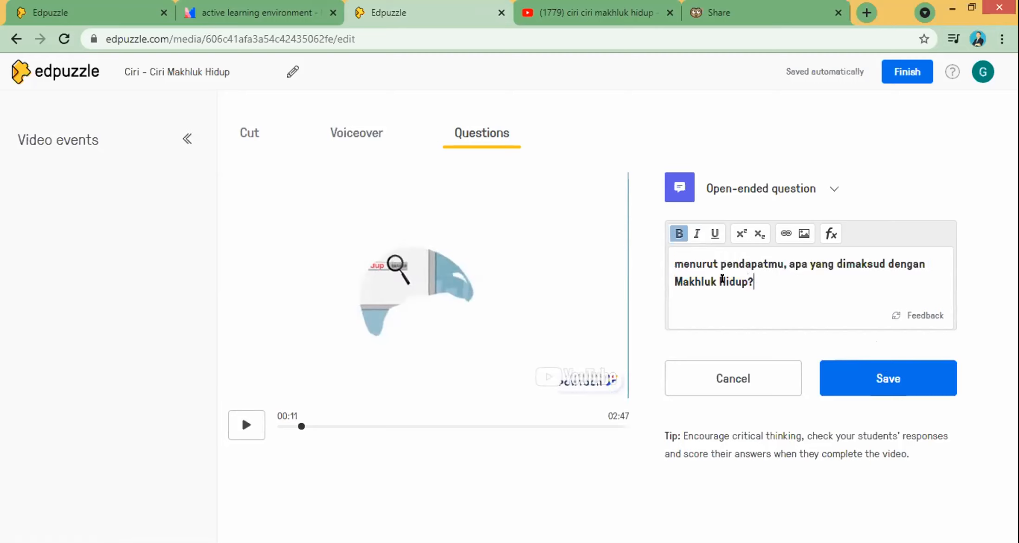
key(shift+Left)
key(shift+Left)
key(shift+Left)
key(shift+Left)
key(shift+Left)
key(shift+Left)
key(shift+Left)
key(shift+Left)
key(shift+Left)
key(shift+Left)
key(shift+Left)
key(shift+Left)
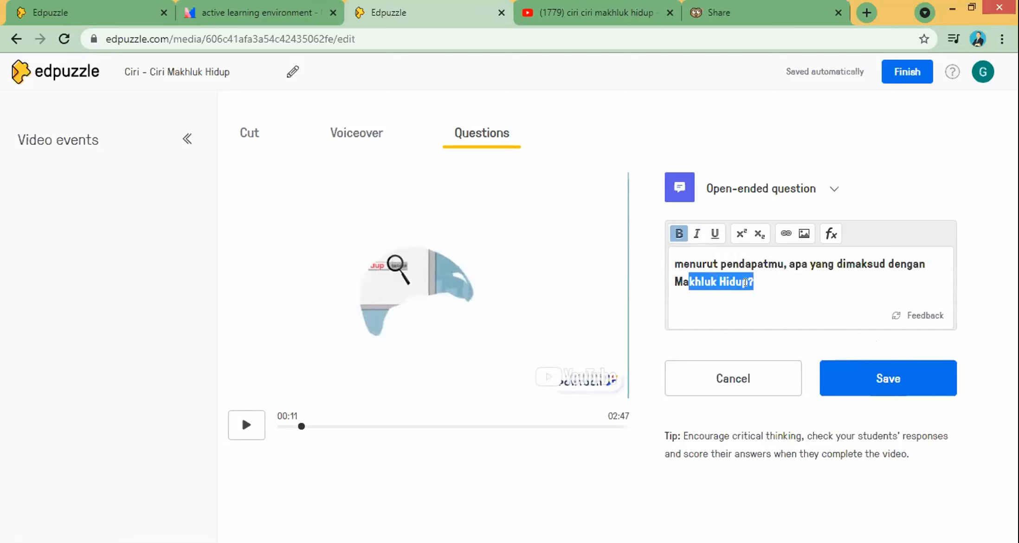
click(745, 282)
drag(752, 282, 675, 277)
click(696, 234)
click(772, 282)
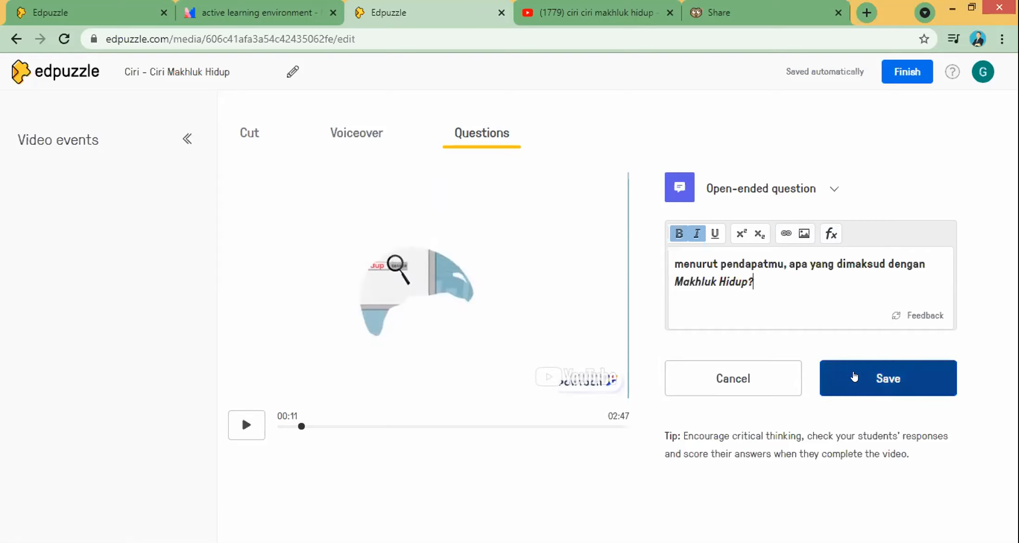
click(864, 375)
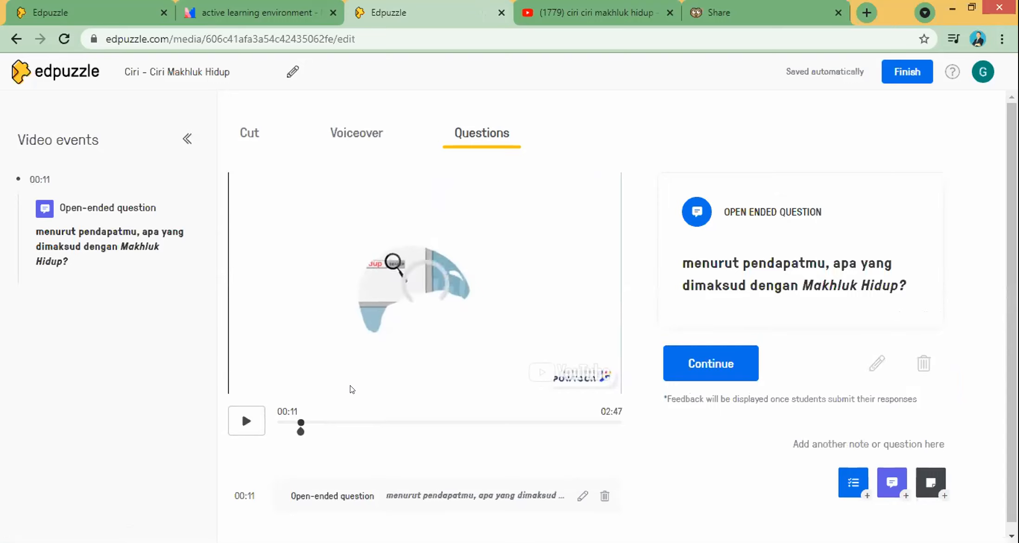
click(247, 420)
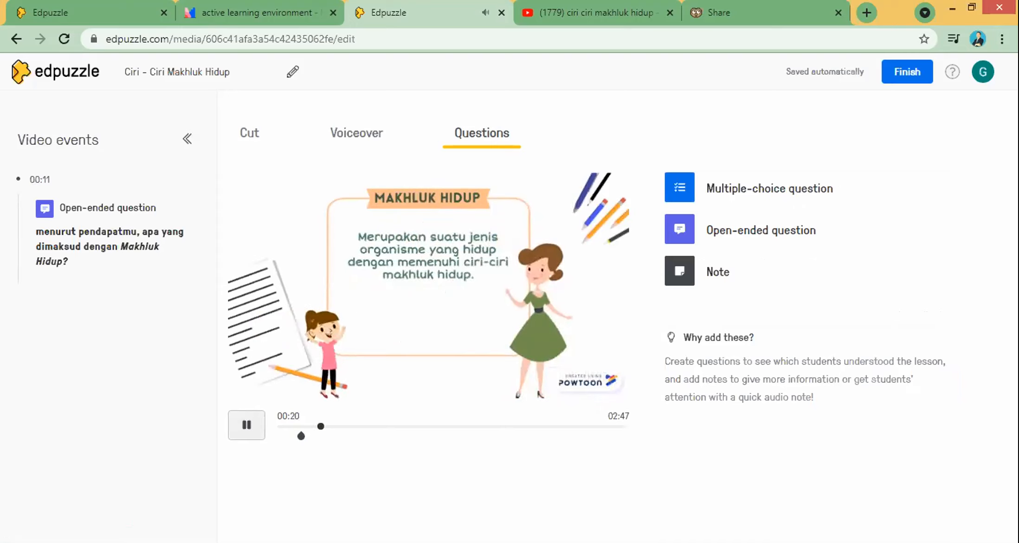
Step: At 00:22, write the multiple-choice question 'Antara Gajah dan Mobil, mana yang termasuk Makhluk Hidup?' with answers Gajah and Mobil
click(246, 424)
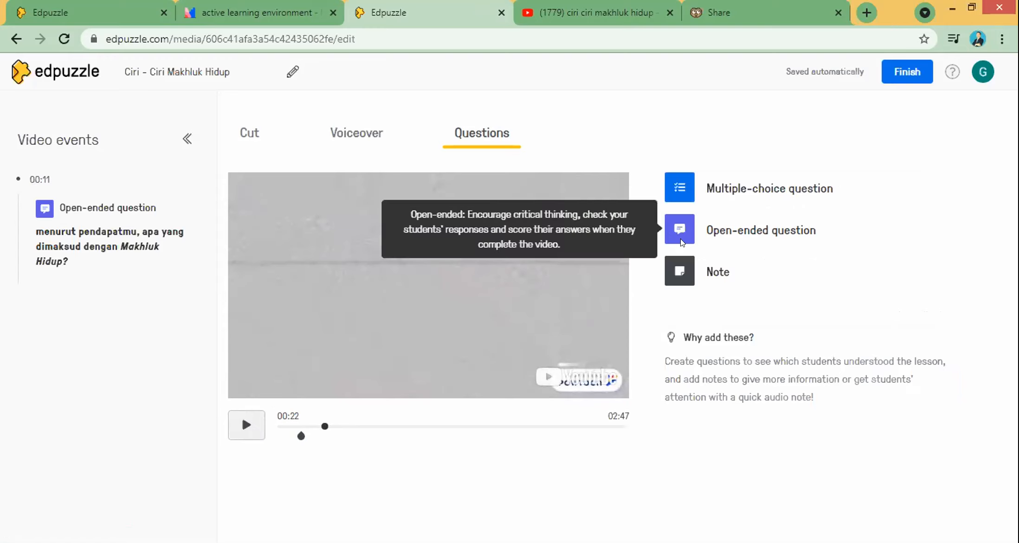
click(697, 195)
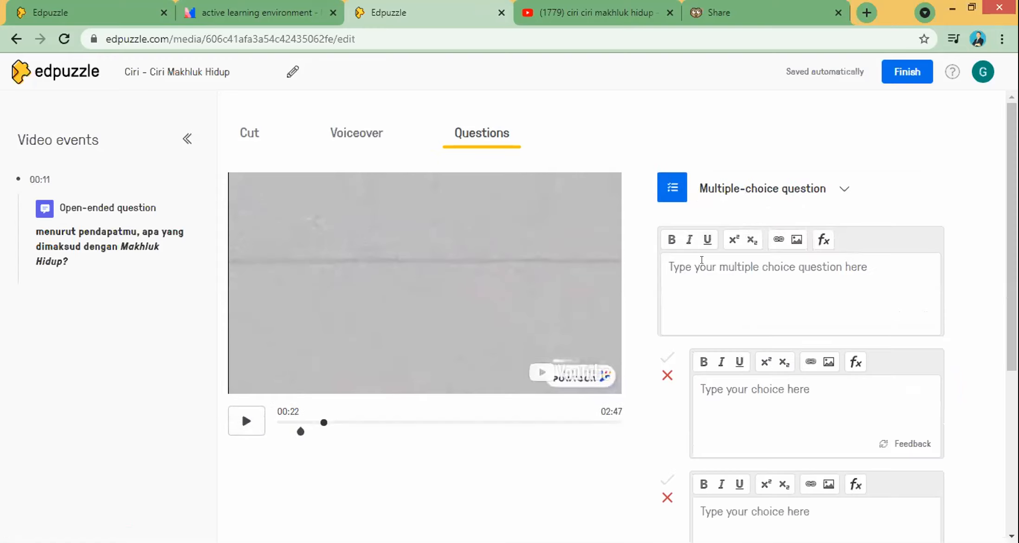
scroll(742, 199, down, 2)
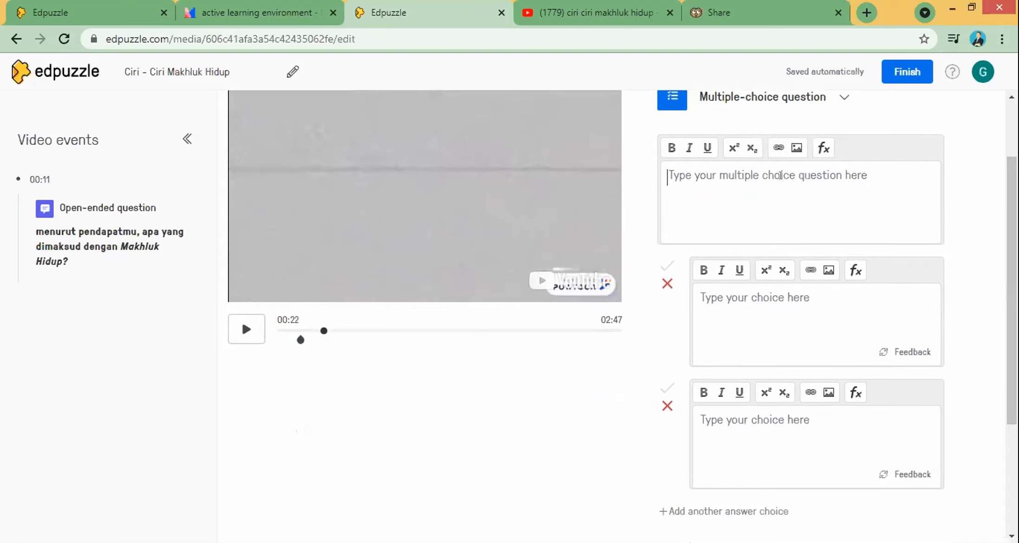
text(Antara Gaja)
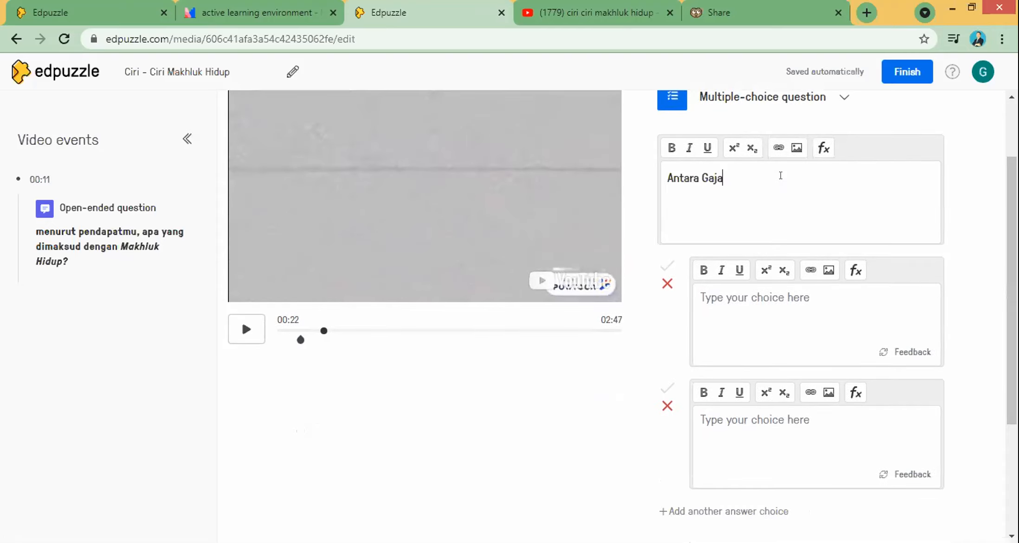
text(h dan Mobil, mana yang disebut Makhluk)
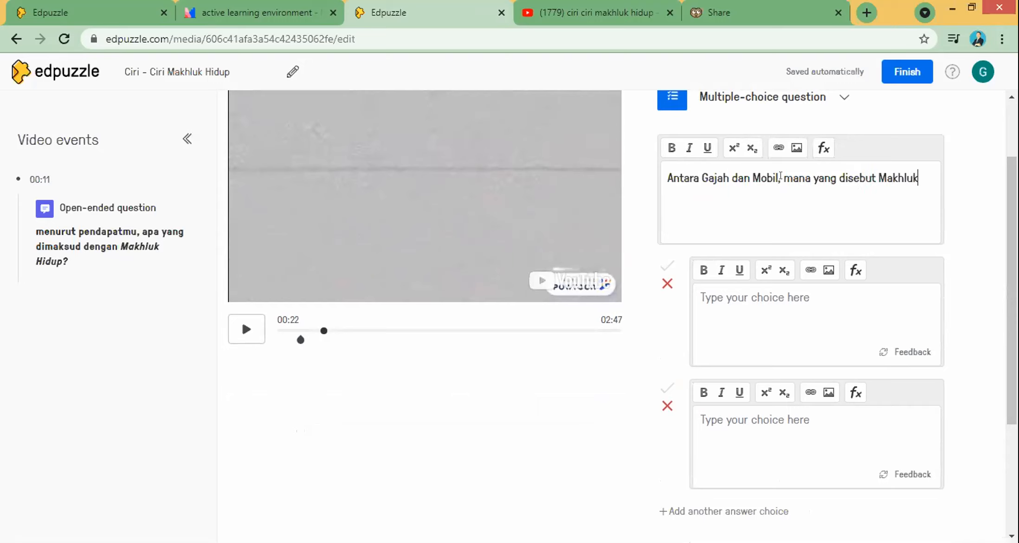
key(BackSpace)
key(BackSpace)
key(BackSpace)
key(BackSpace)
key(BackSpace)
key(BackSpace)
key(BackSpace)
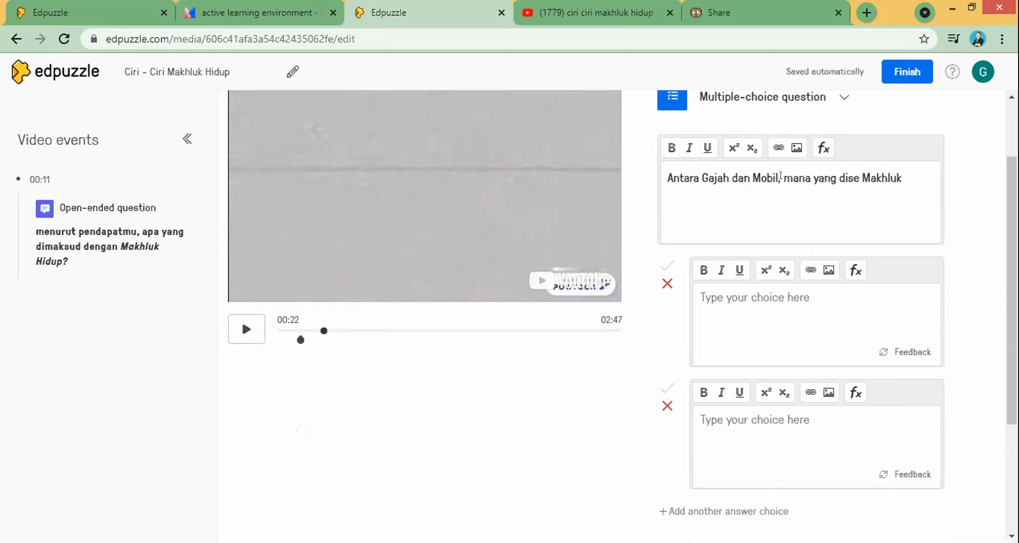
text(termasuk)
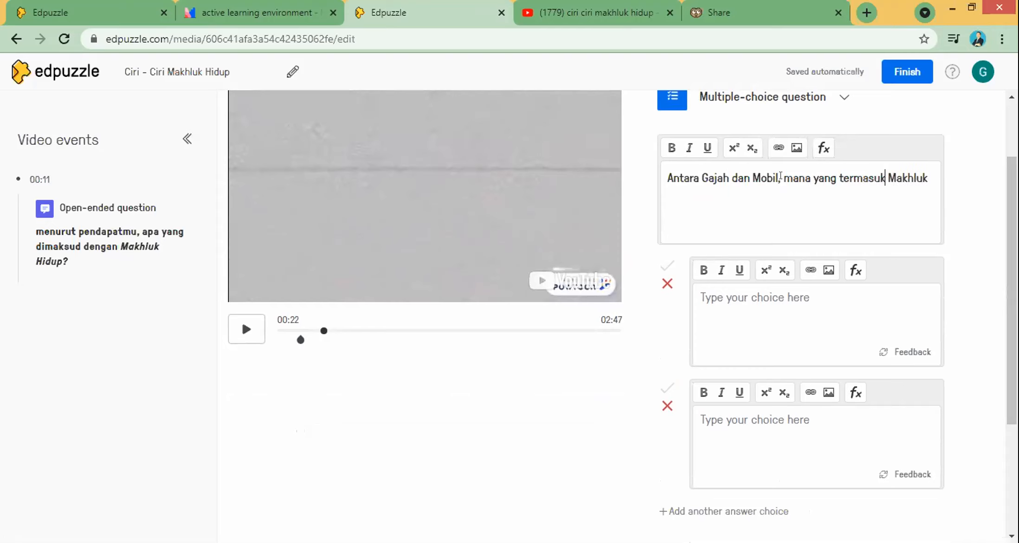
text( Hidugaja)
key(BackSpace)
key(BackSpace)
key(BackSpace)
key(BackSpace)
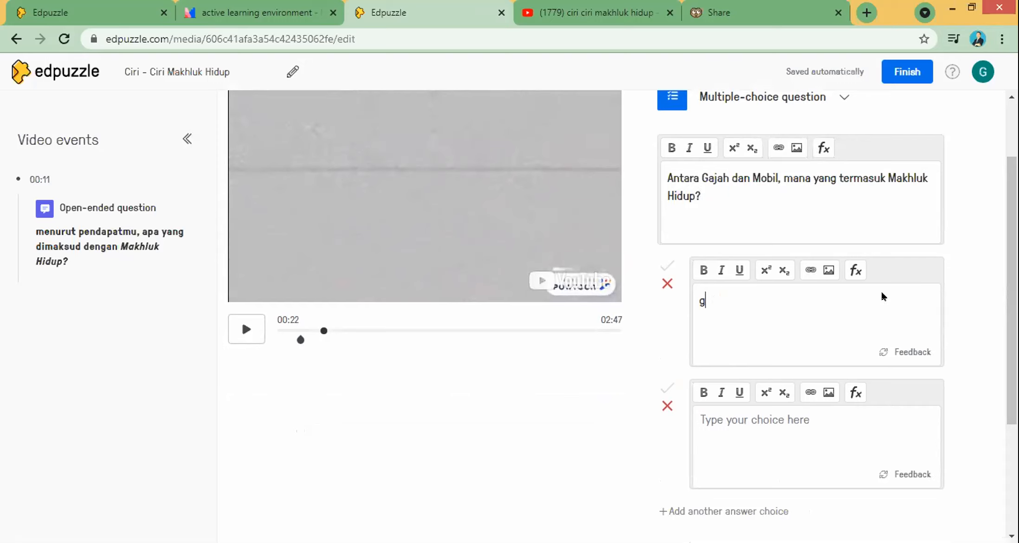
text(Gajah)
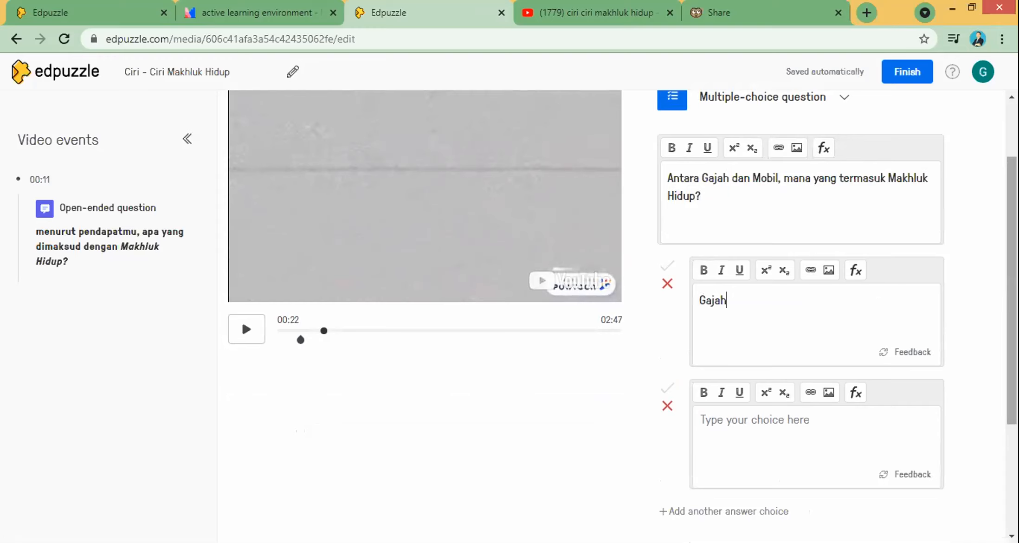
scroll(778, 304, down, 3)
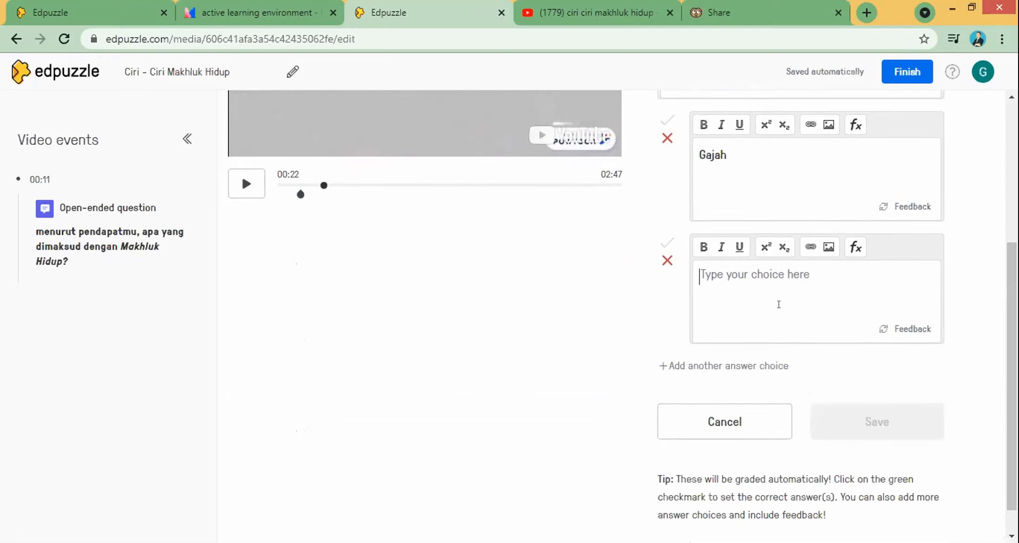
text(Mobil)
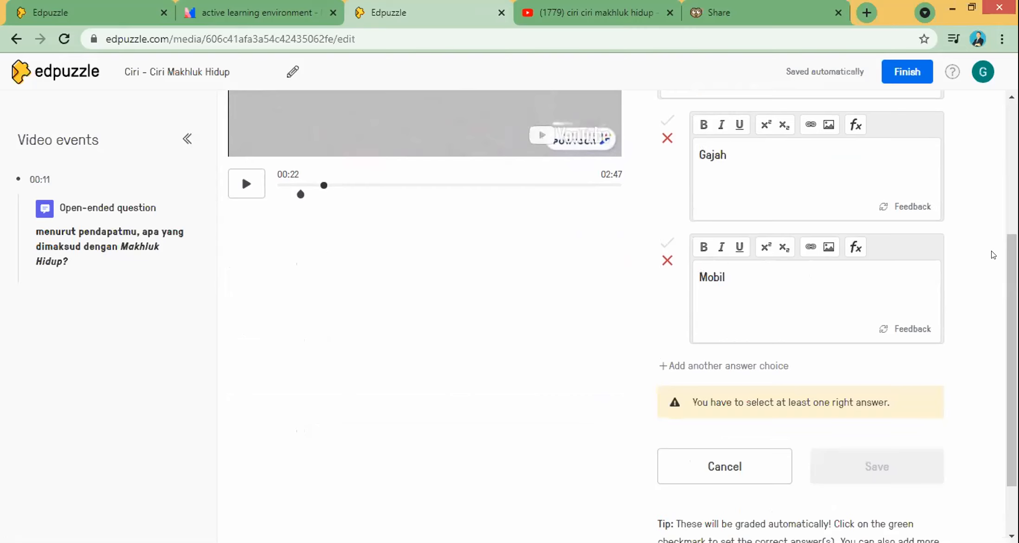
mouse_move(1012, 260)
mouse_down()
mouse_move(1012, 217)
mouse_move(1012, 252)
mouse_up()
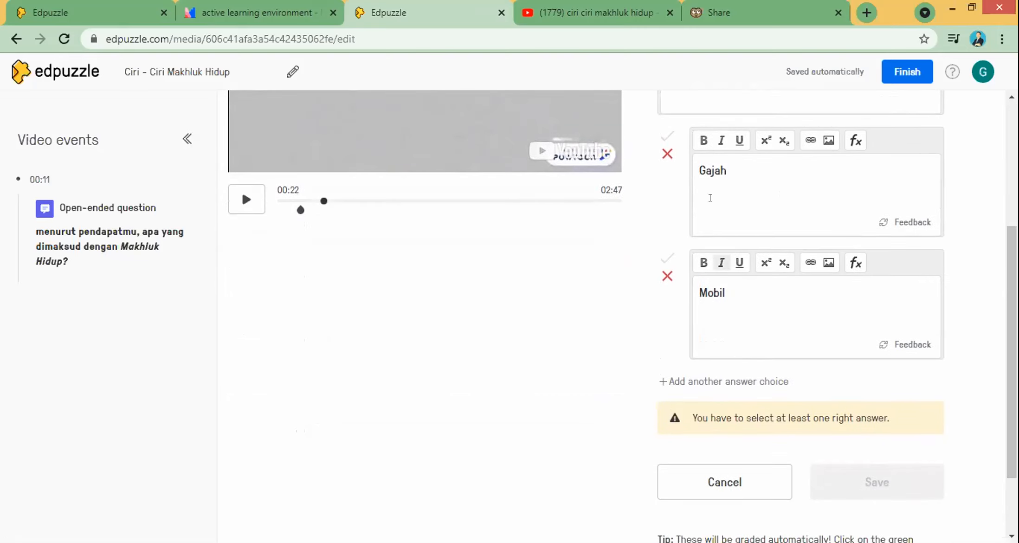
scroll(670, 224, up, 2)
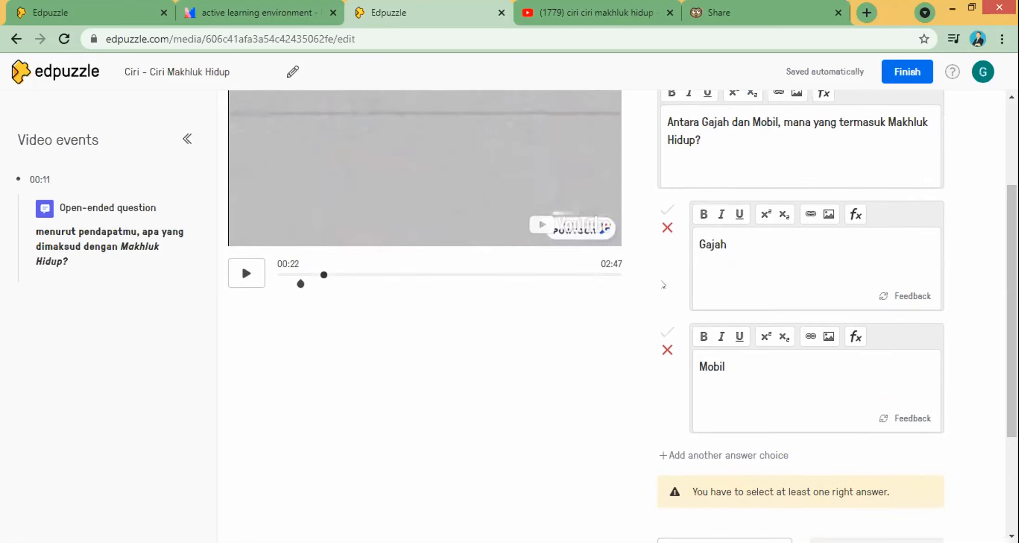
Step: Mark Gajah as the correct answer and save the multiple-choice question
click(668, 211)
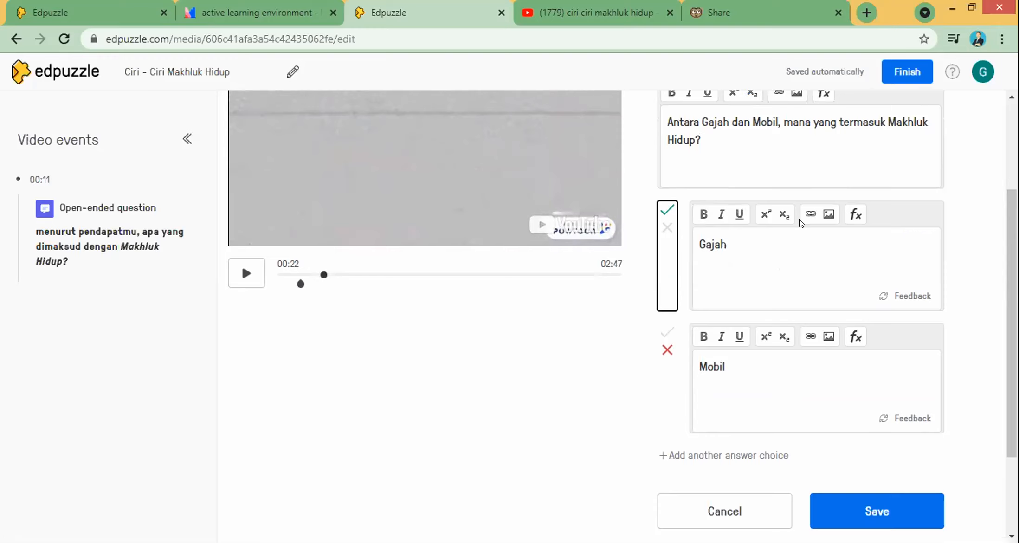
click(826, 220)
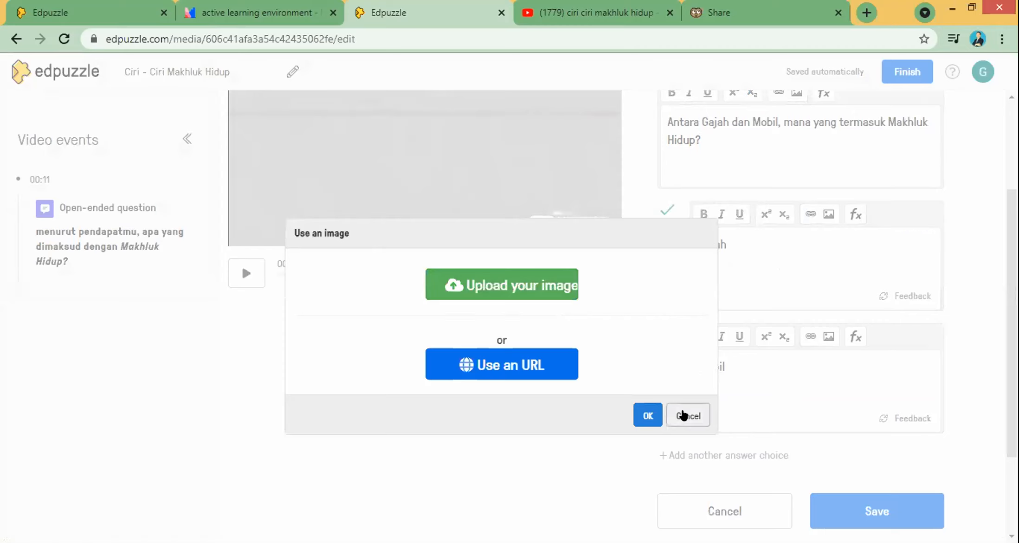
click(687, 415)
scroll(887, 378, down, 2)
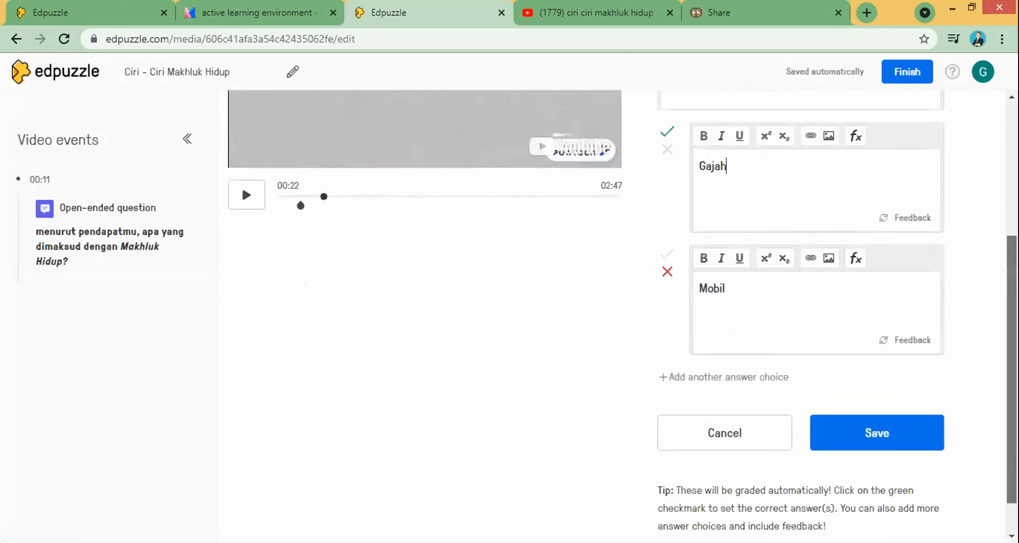
click(889, 388)
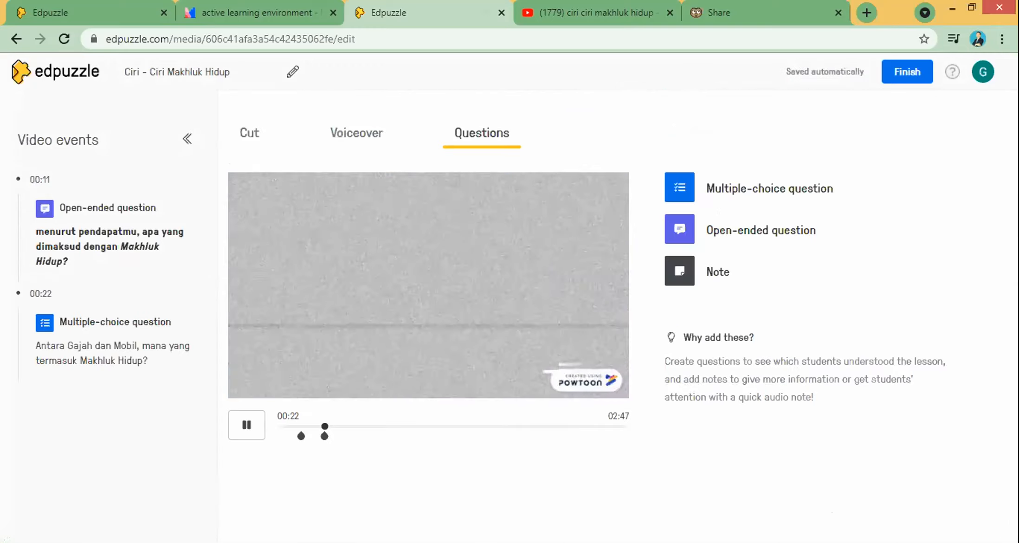
Step: Play the video onward, pause around 00:54 and step back to 00:52
click(245, 419)
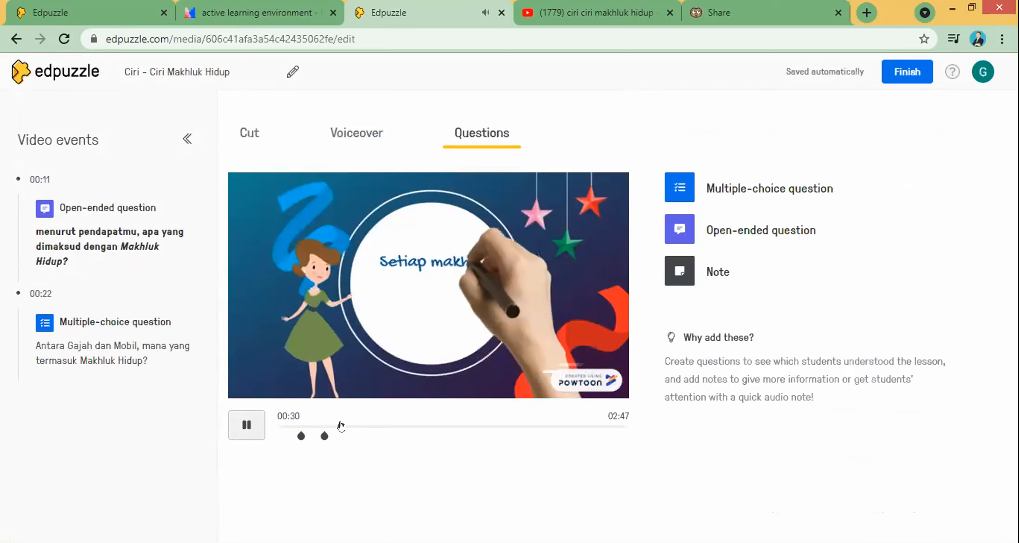
drag(340, 426, 364, 425)
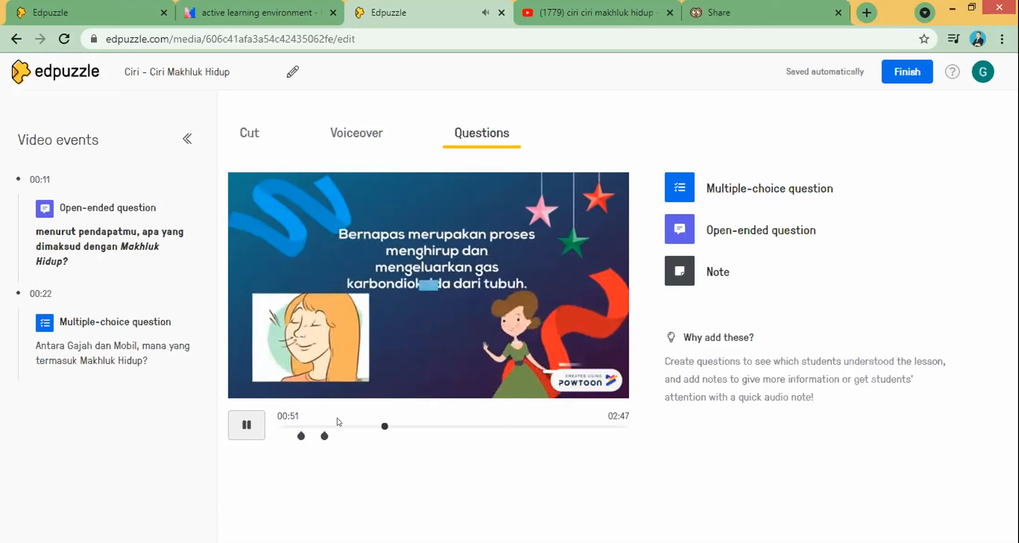
click(246, 433)
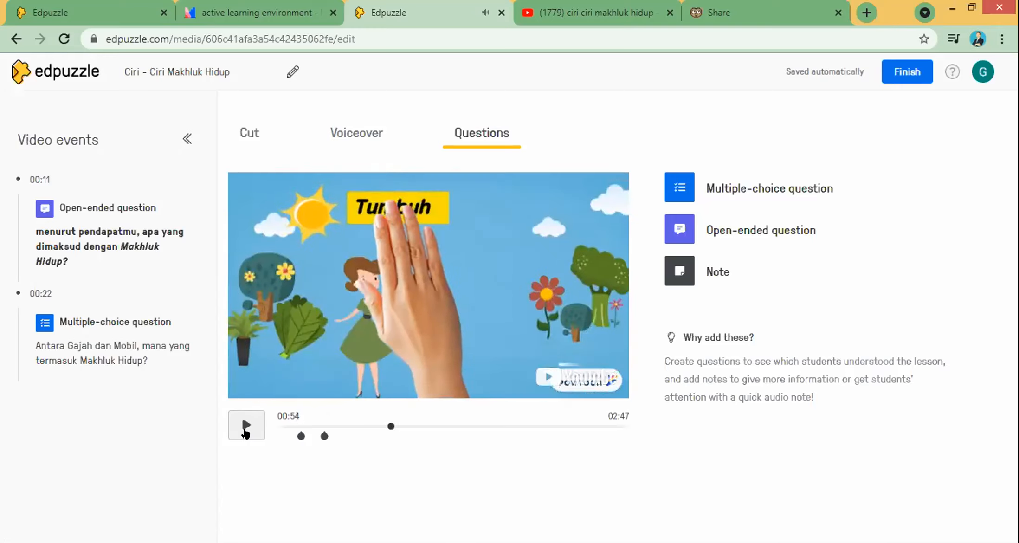
click(387, 426)
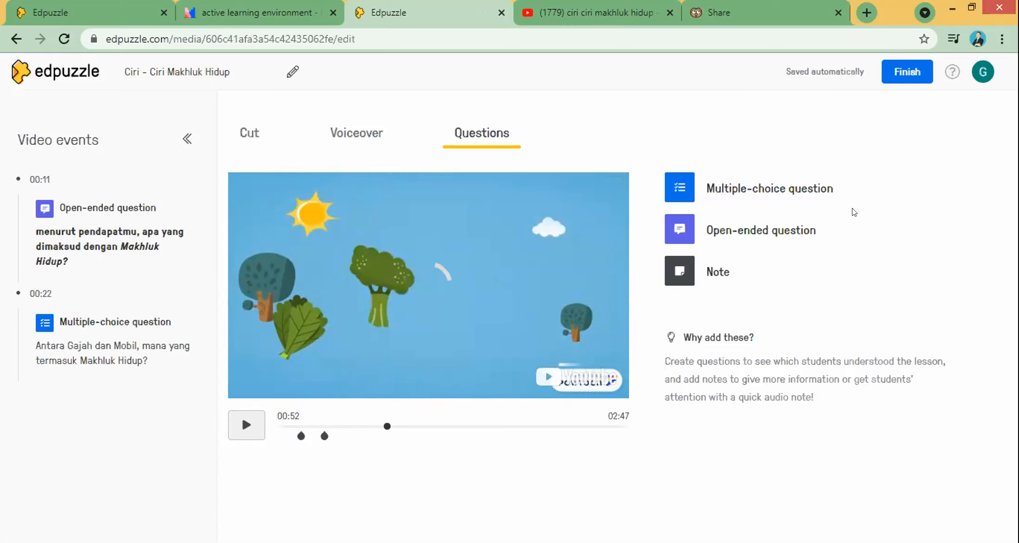
Step: Add the open-ended question 'menurut pengetahuanmu, bagaimana tumbuhan bernafas?' at 00:52, save it and resume playback
click(765, 231)
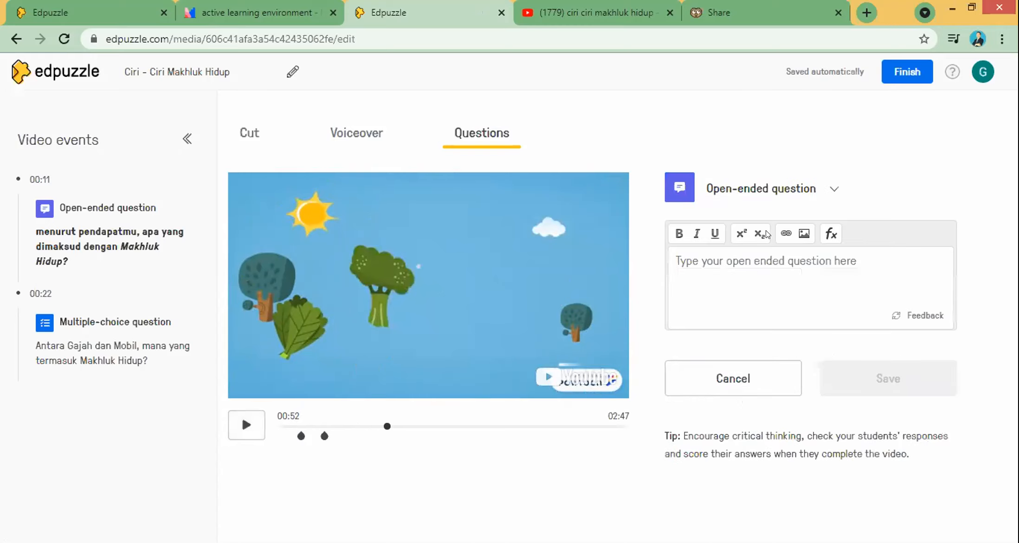
click(750, 260)
text(mene)
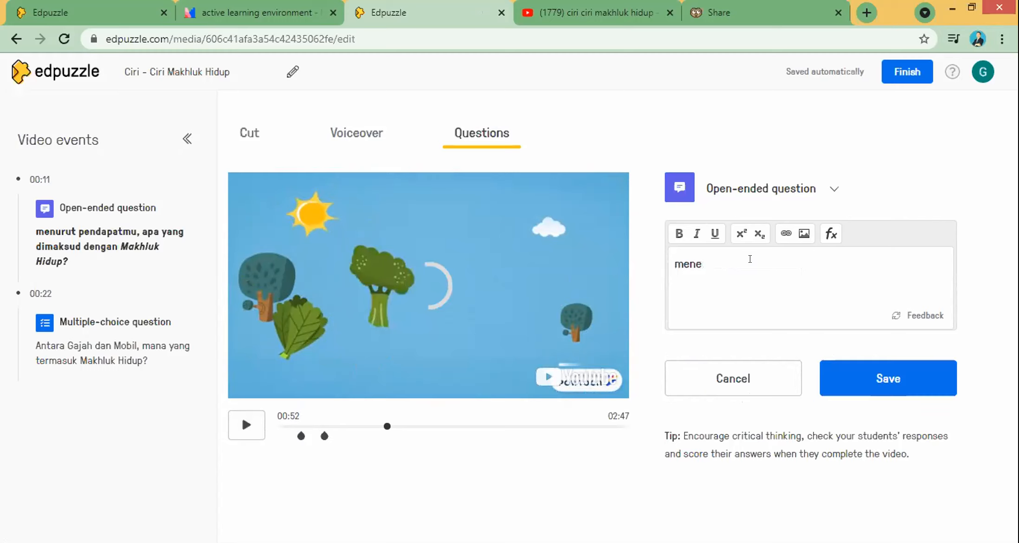
text(urrut )
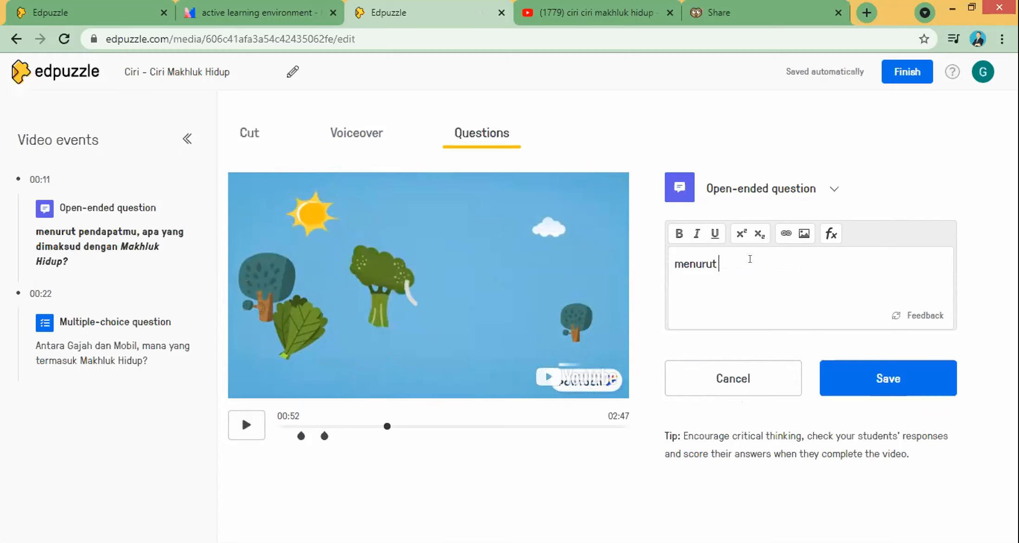
text(pengetahuanmu, bagaimana tumbuhan bernafas?)
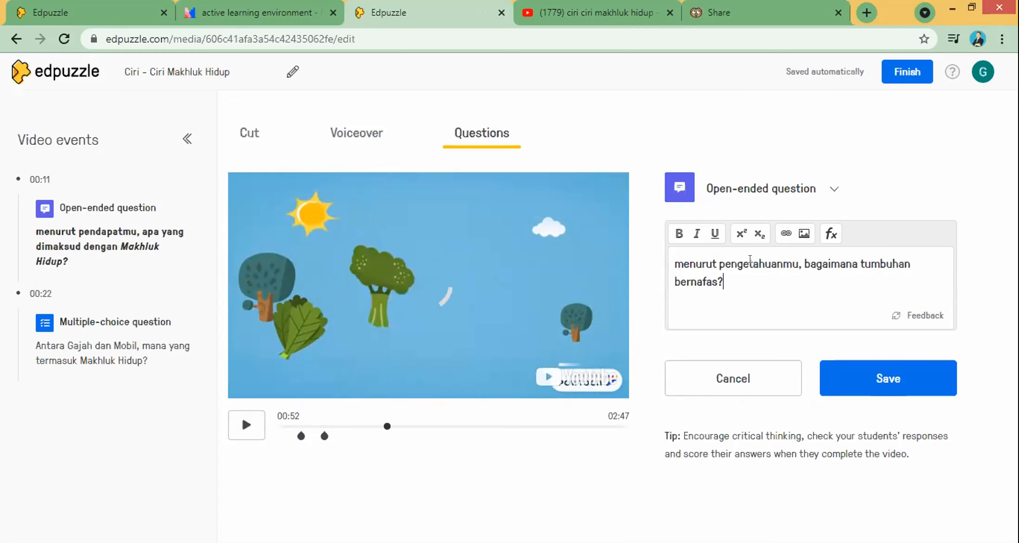
click(859, 371)
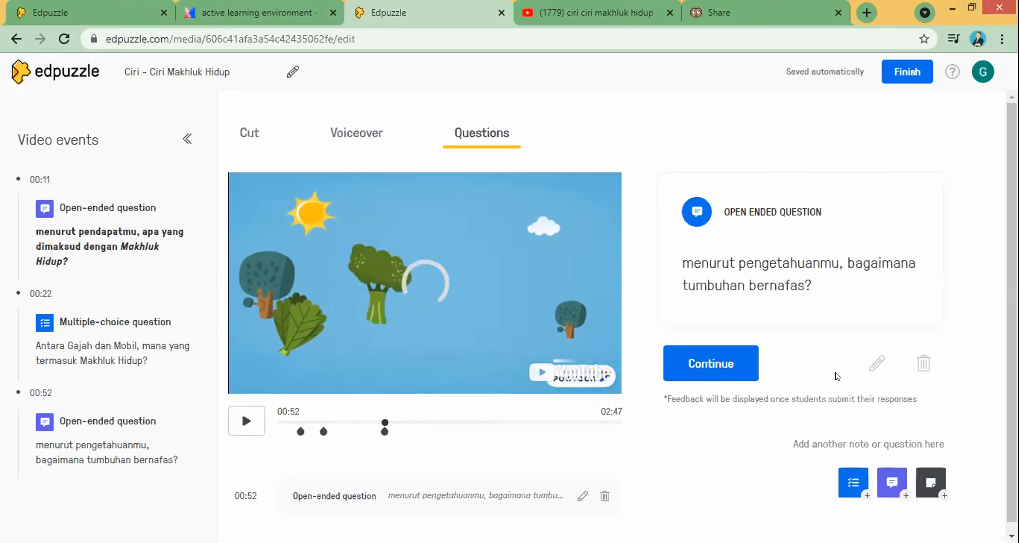
click(244, 422)
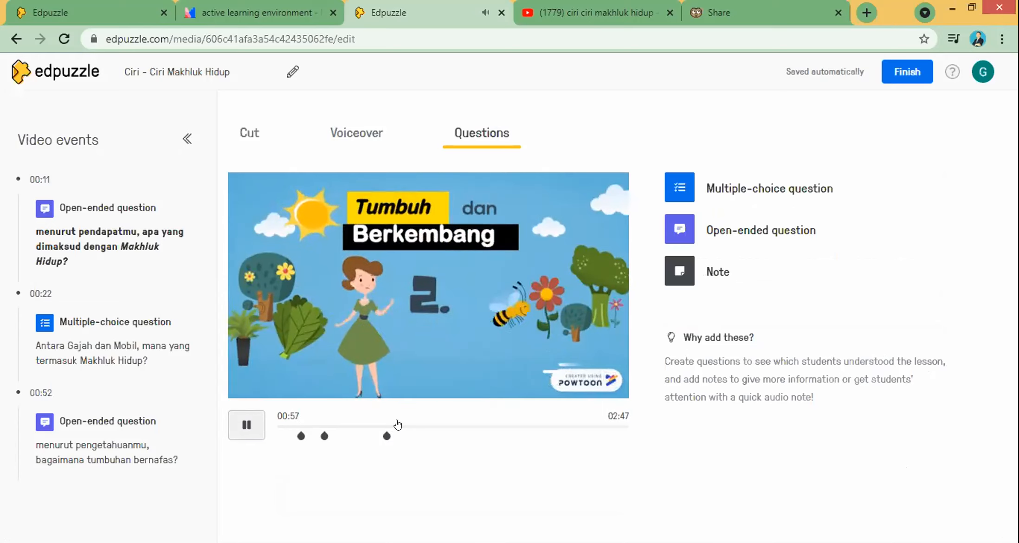
Step: Skip to the Berkembangbiak part, pause at 01:32 and start a multiple-choice question
click(412, 425)
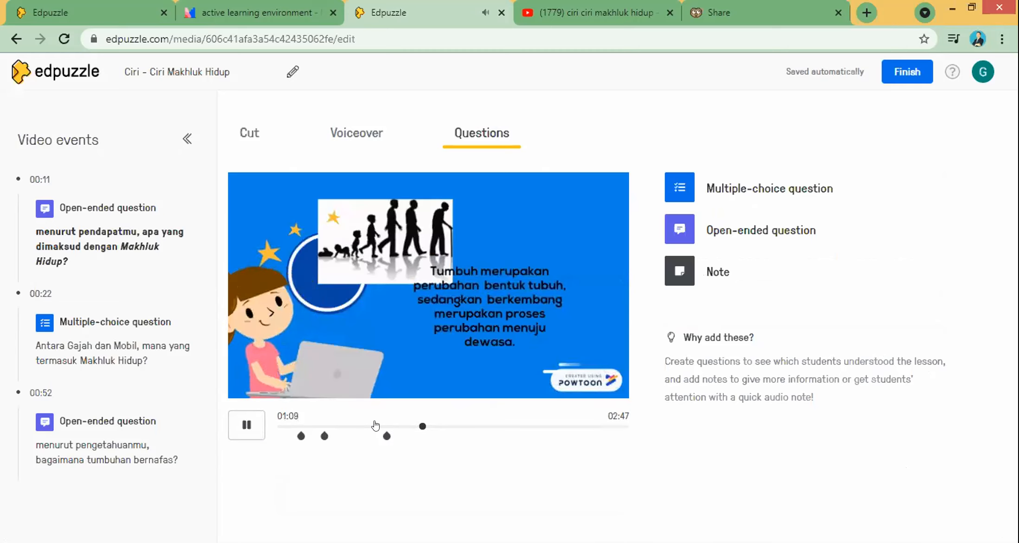
click(437, 426)
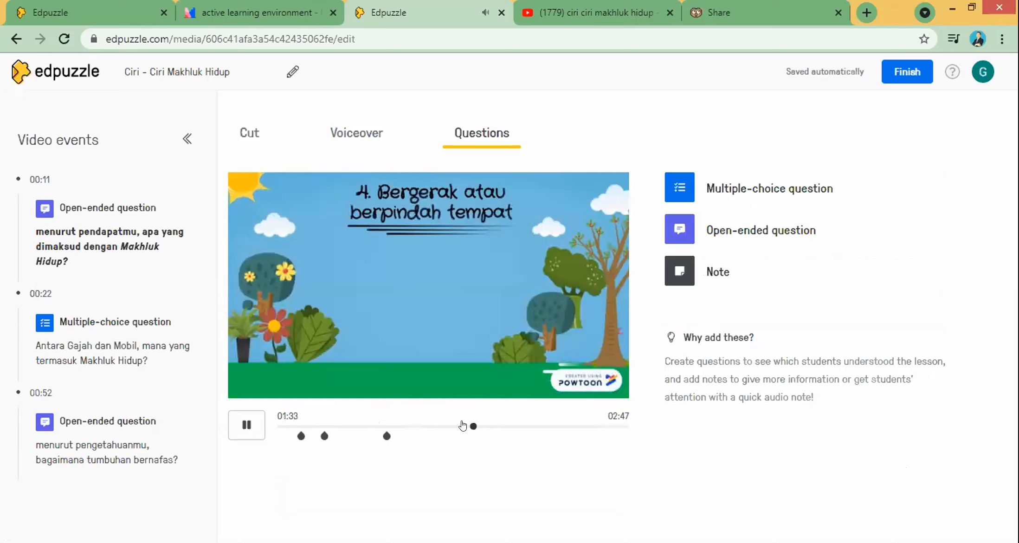
click(462, 425)
click(242, 426)
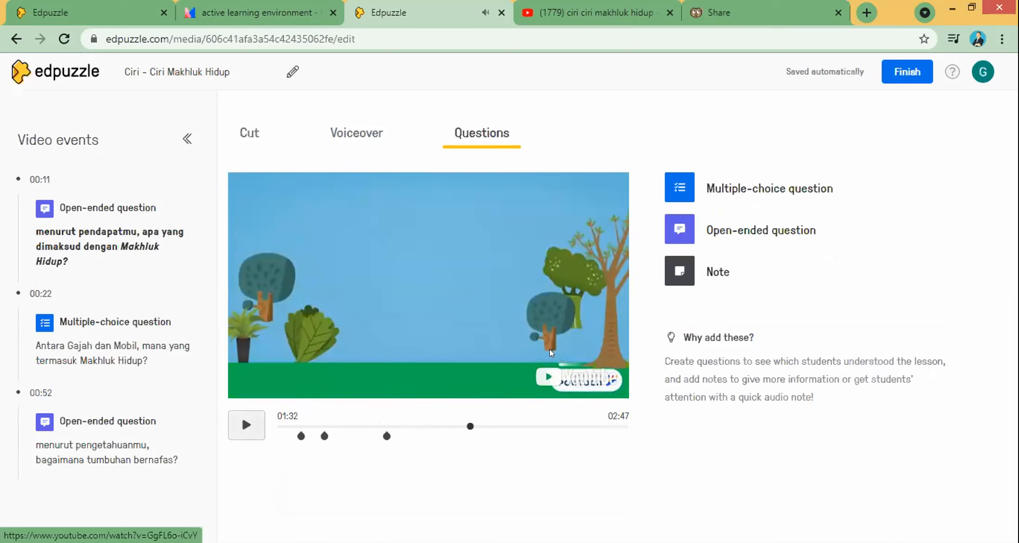
click(780, 193)
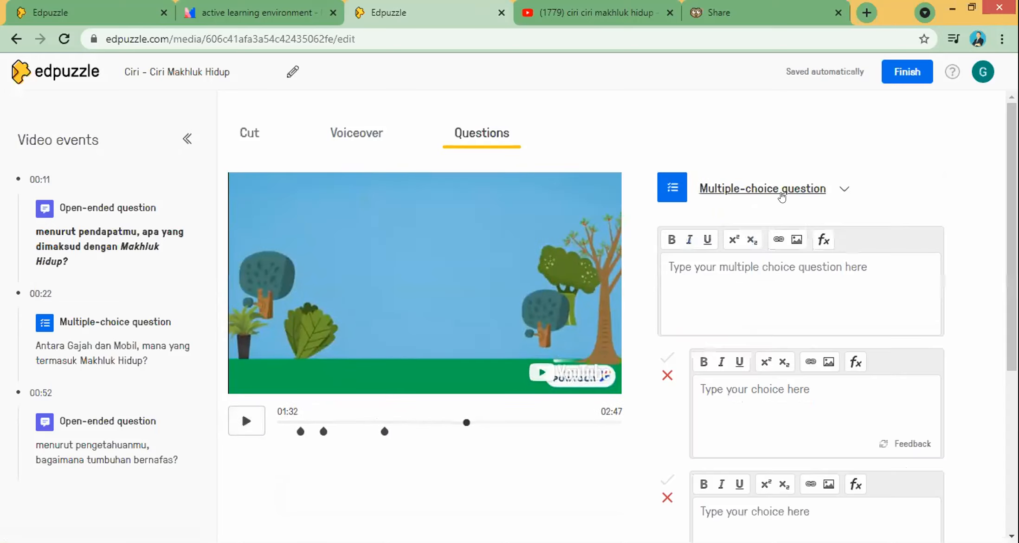
Step: Enter 'Gajah berkembang biak dengan' with choices bertelur, melahirkan and Membelah Diri
click(701, 270)
text(Gajah)
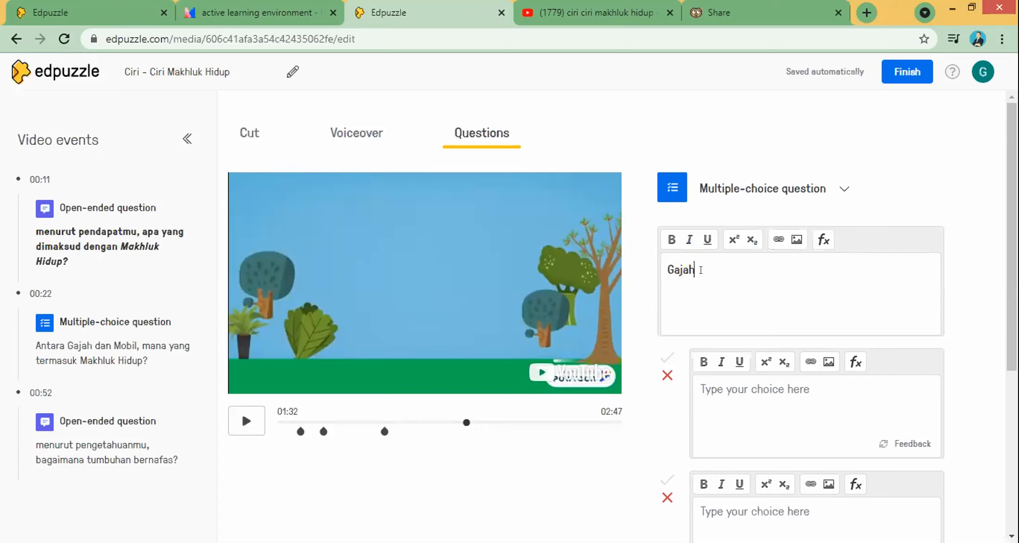
text( berkembang biak dengan)
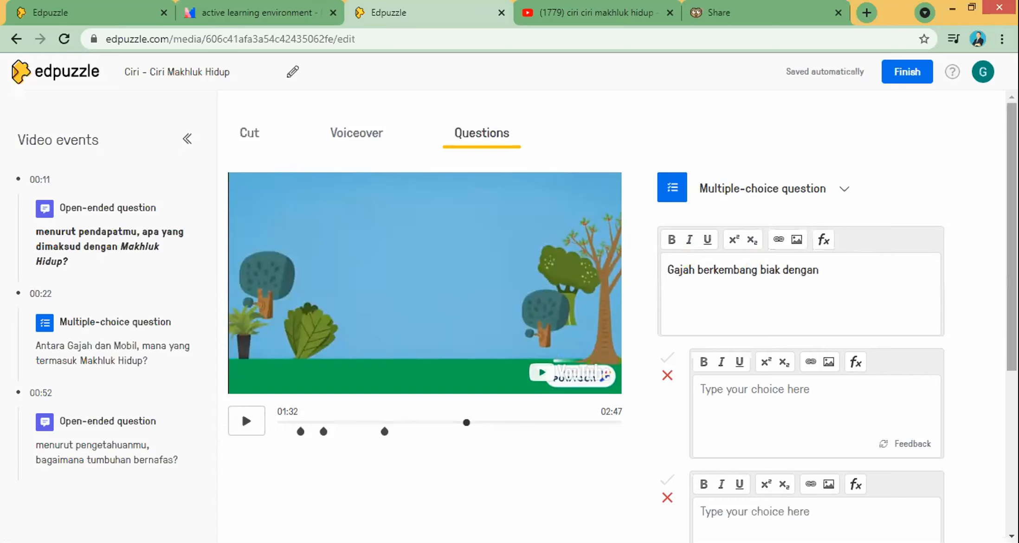
scroll(758, 233, down, 3)
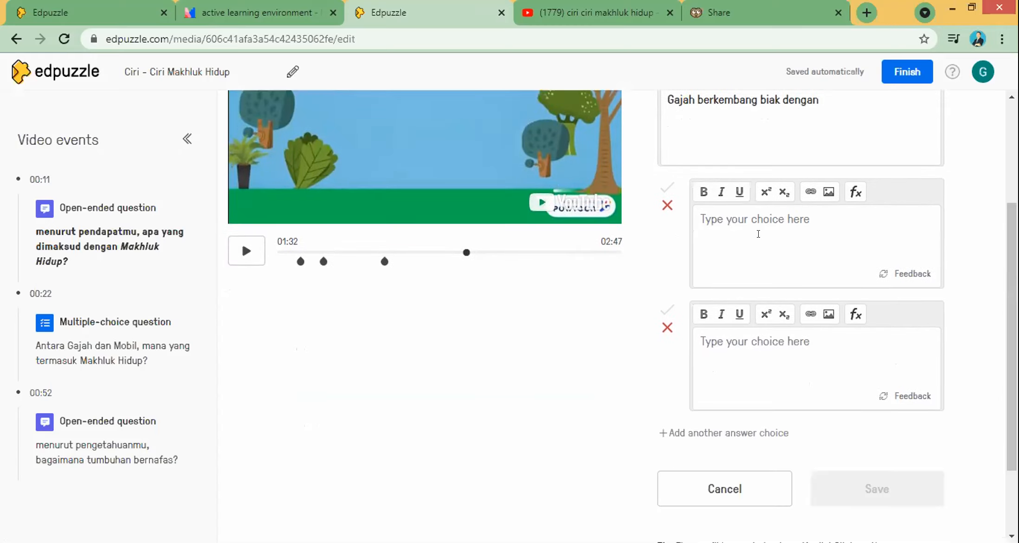
click(758, 233)
text(bertelur)
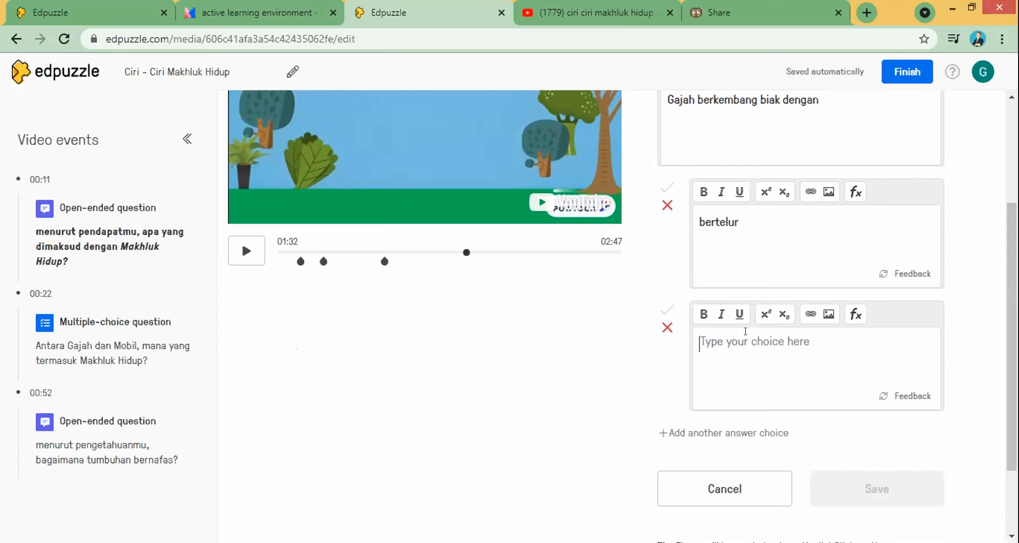
click(745, 331)
text(melahirkan)
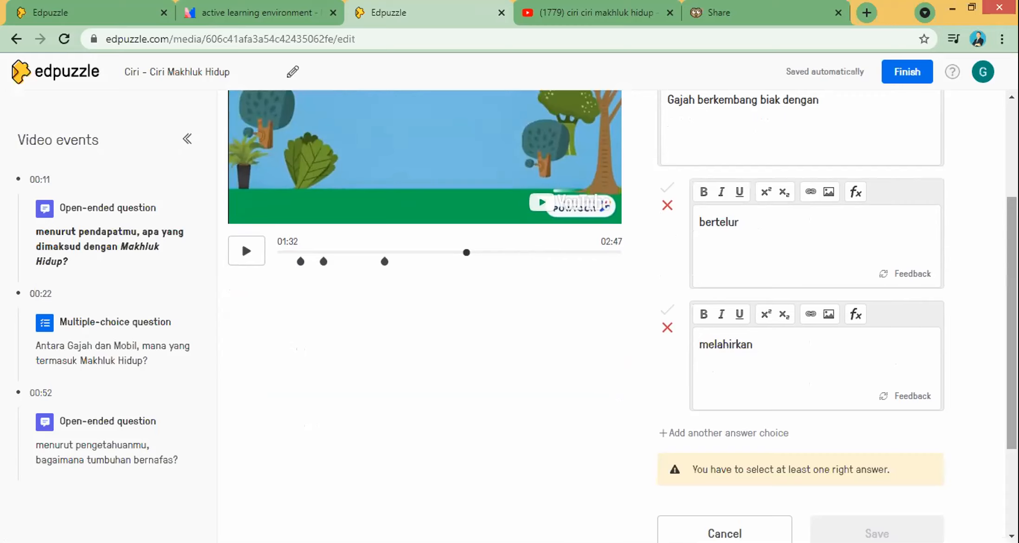
scroll(859, 346, down, 2)
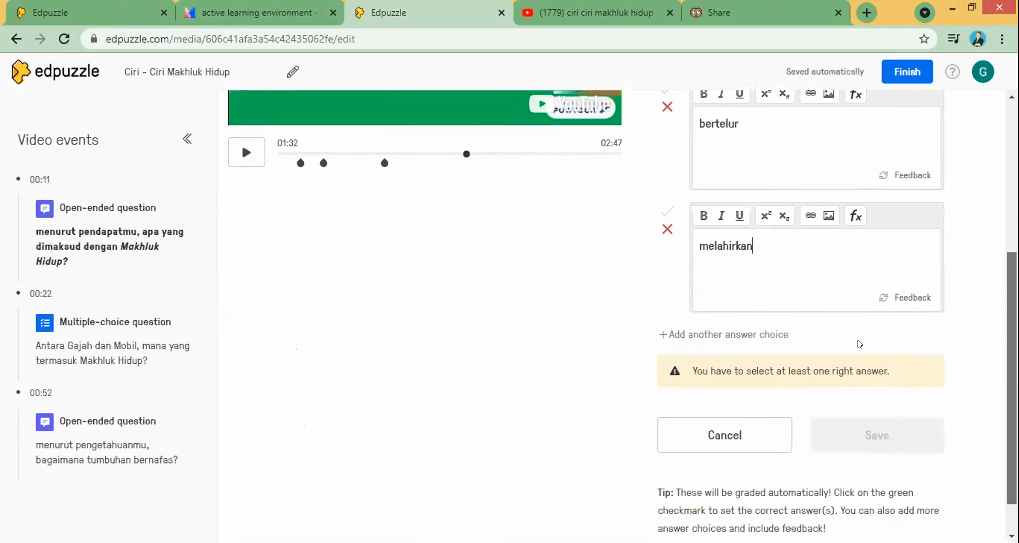
click(718, 335)
click(723, 363)
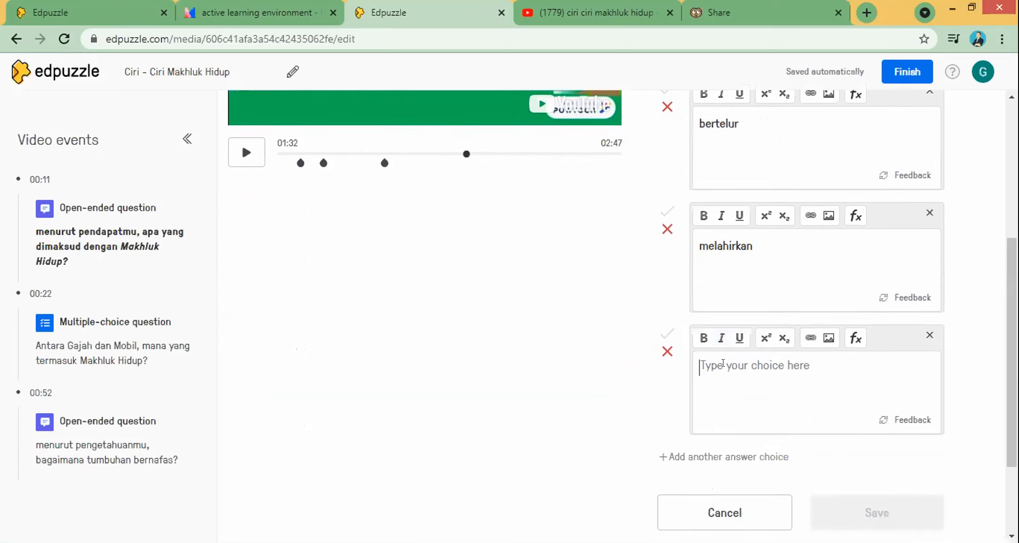
text(Membelah Diri)
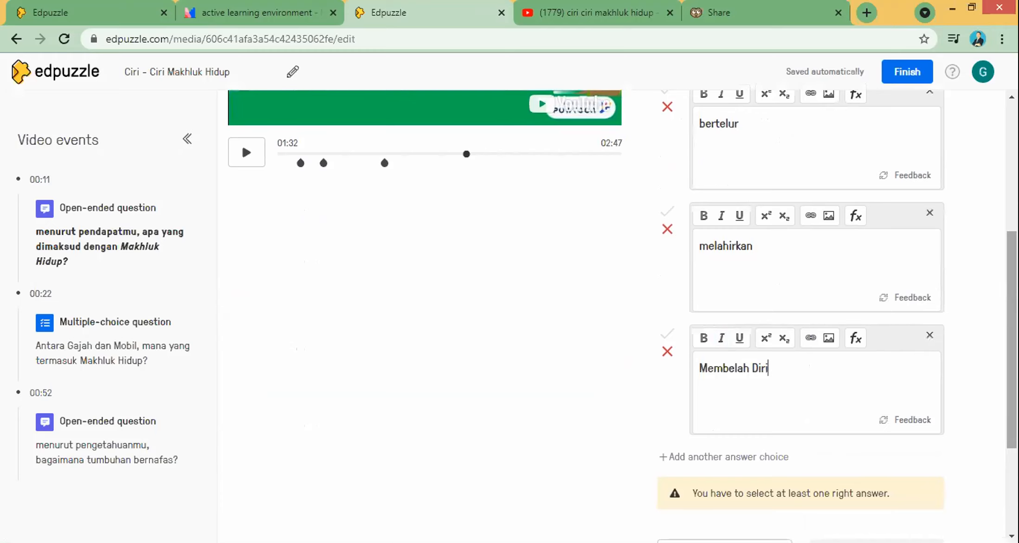
Step: Mark melahirkan as correct and save the multiple-choice question
scroll(667, 278, up, 1)
click(667, 241)
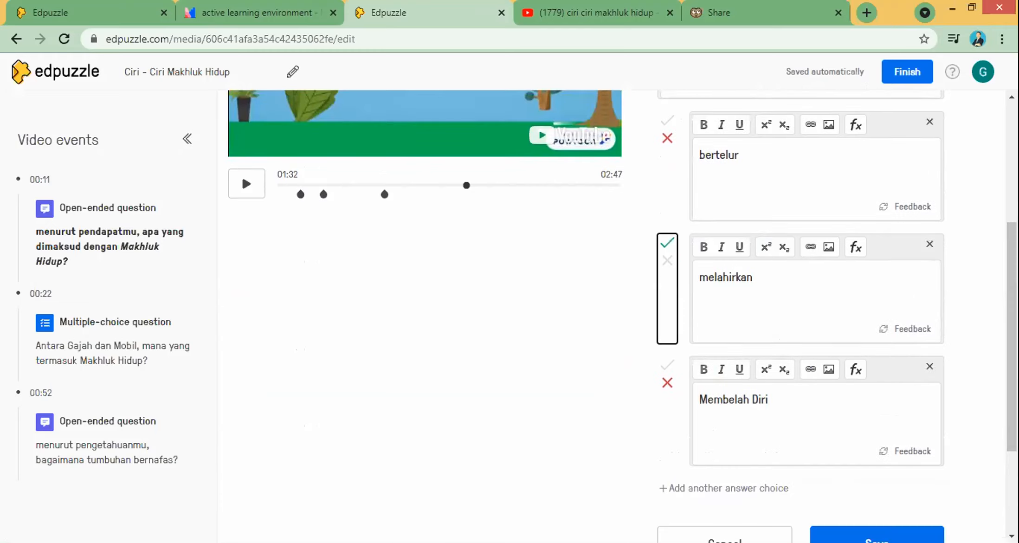
scroll(667, 241, down, 4)
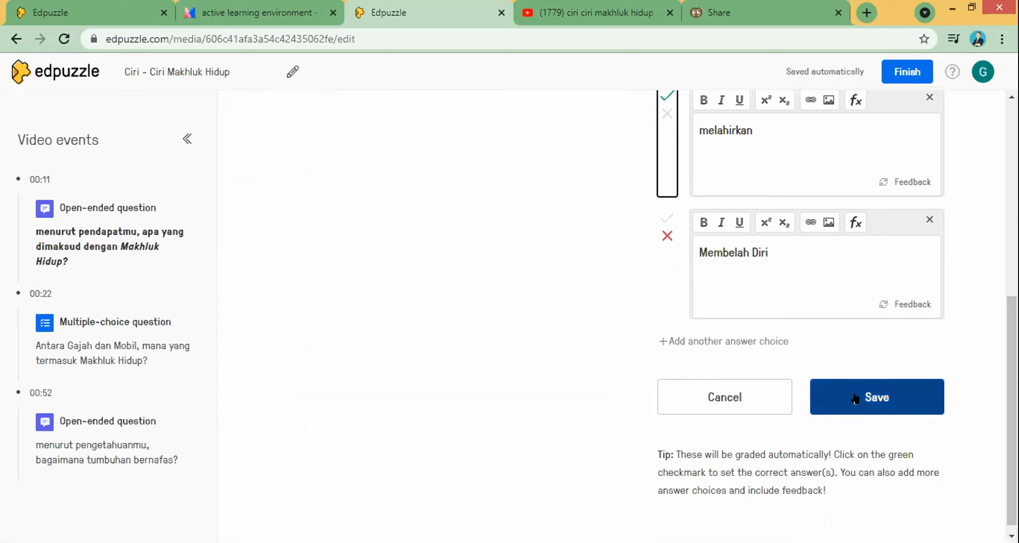
click(855, 398)
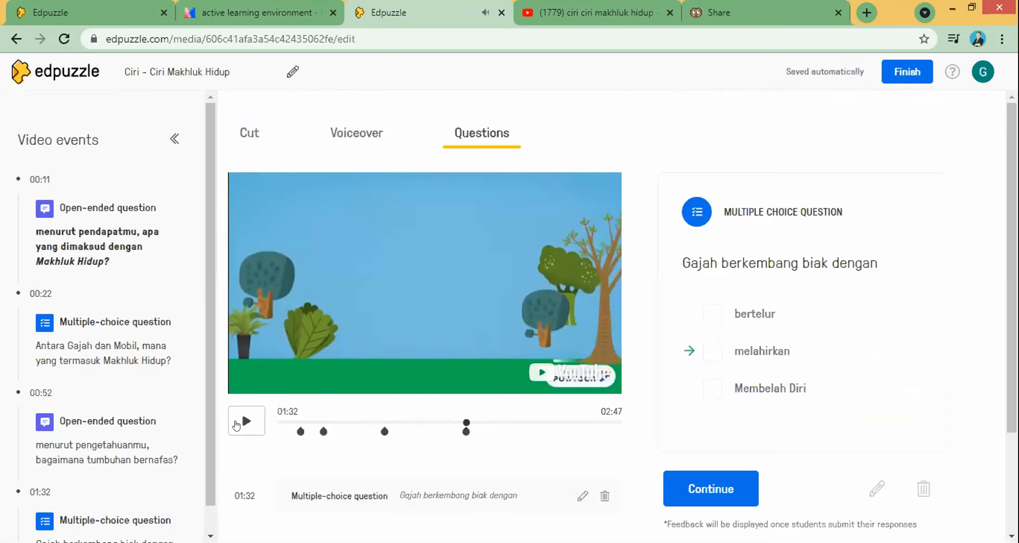
Step: Play the video forward, pause it at 01:40, and start a new note there
click(236, 423)
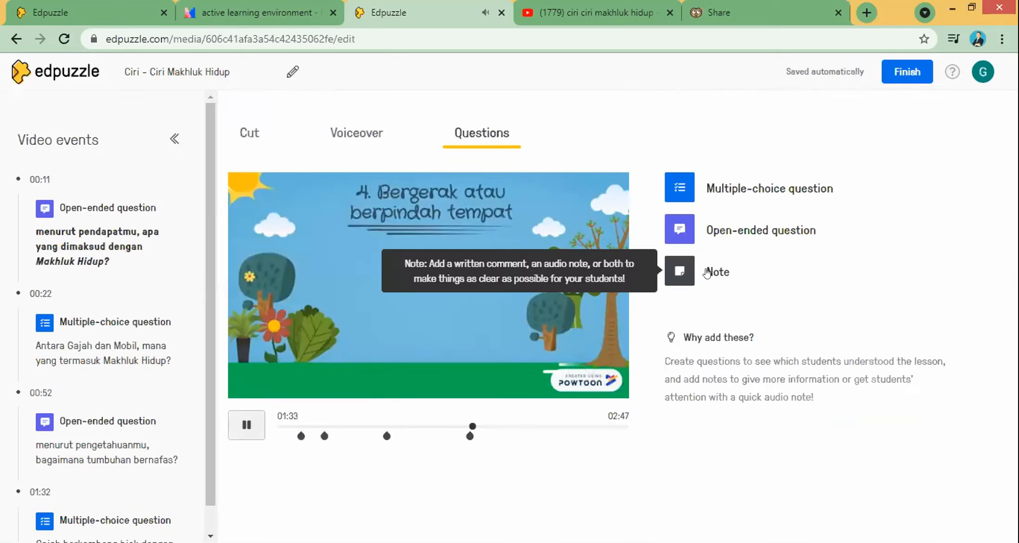
click(485, 425)
click(485, 425)
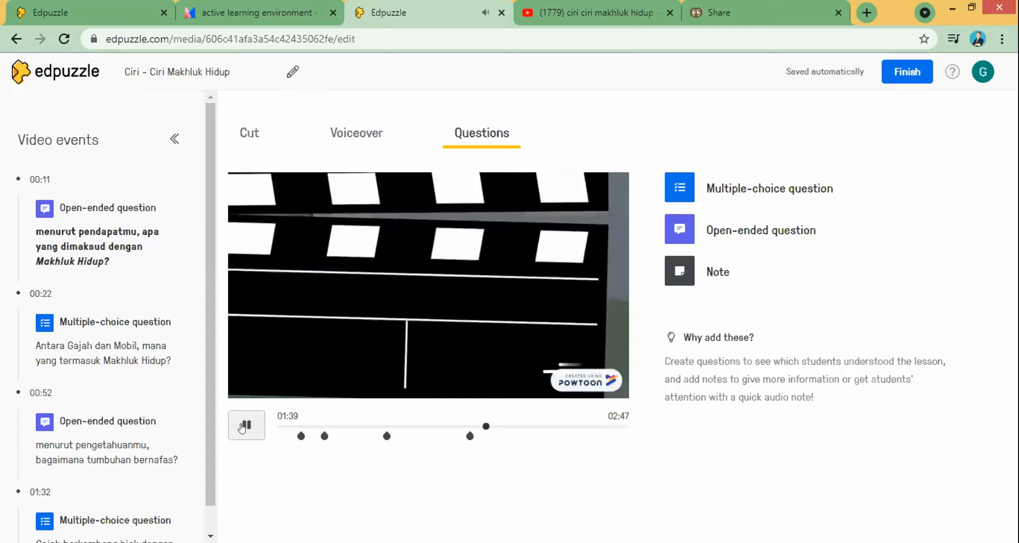
click(241, 426)
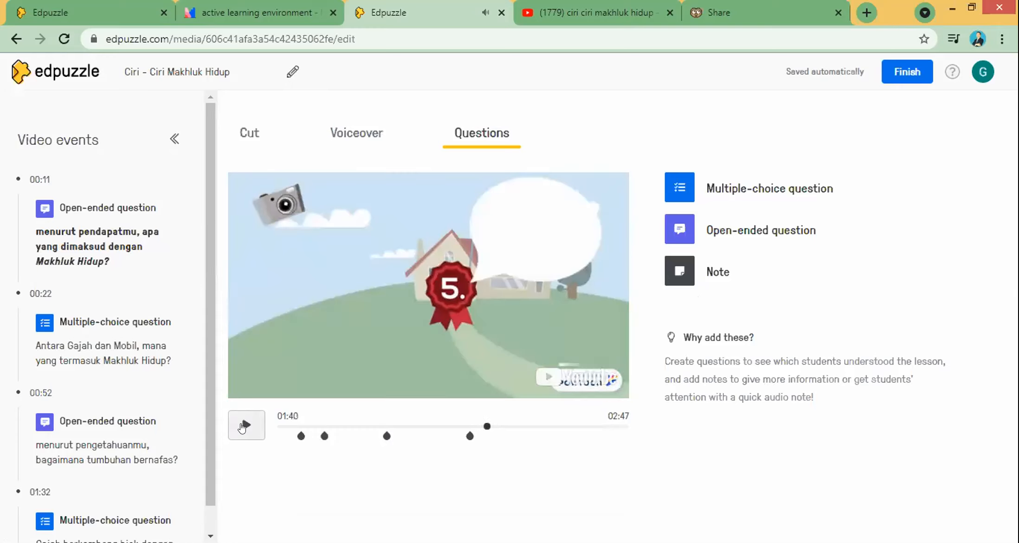
click(719, 271)
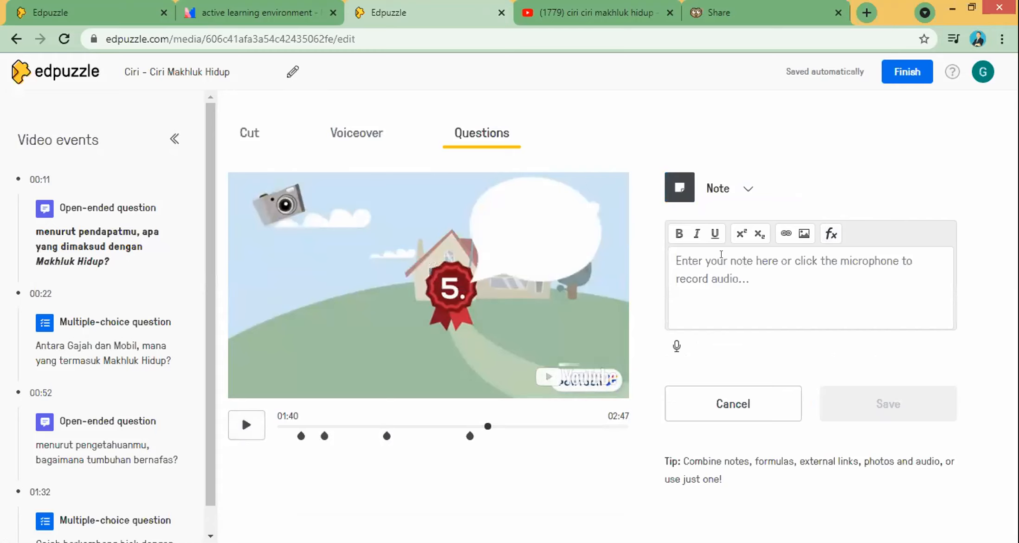
Step: Write the note 'sampai disini kira sudah belajar 4 ciri ciri dari makhluk Hidup', attach a 13-second audio recording, and save it
click(706, 265)
text(sampa)
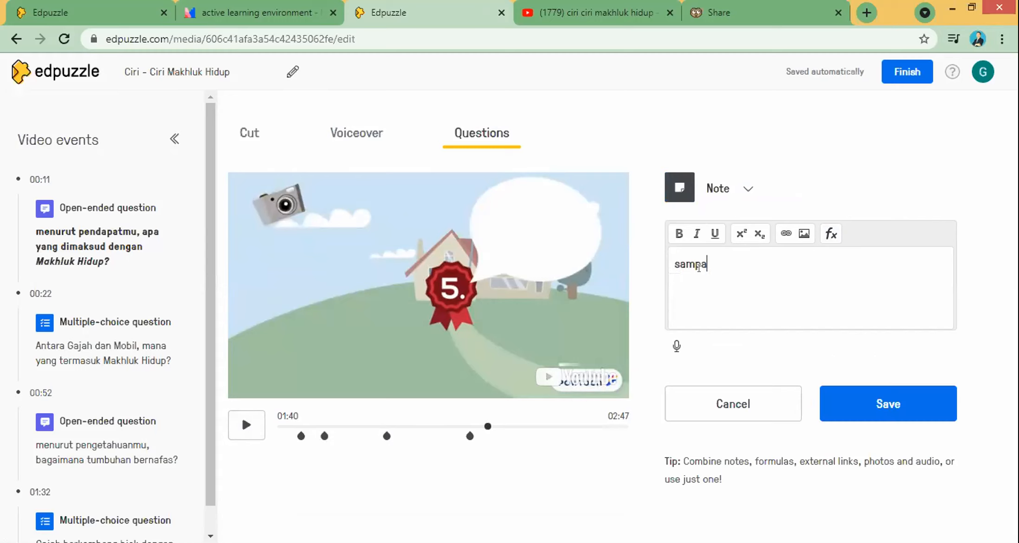
text(i disini kira sudah bel)
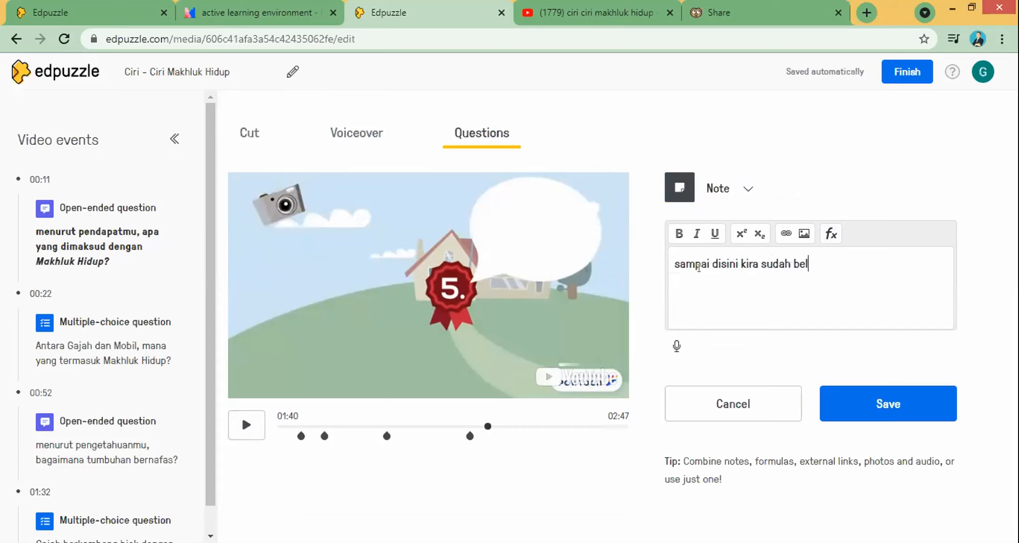
text(ajar 4 ciri ciri dari makhluk Hidup)
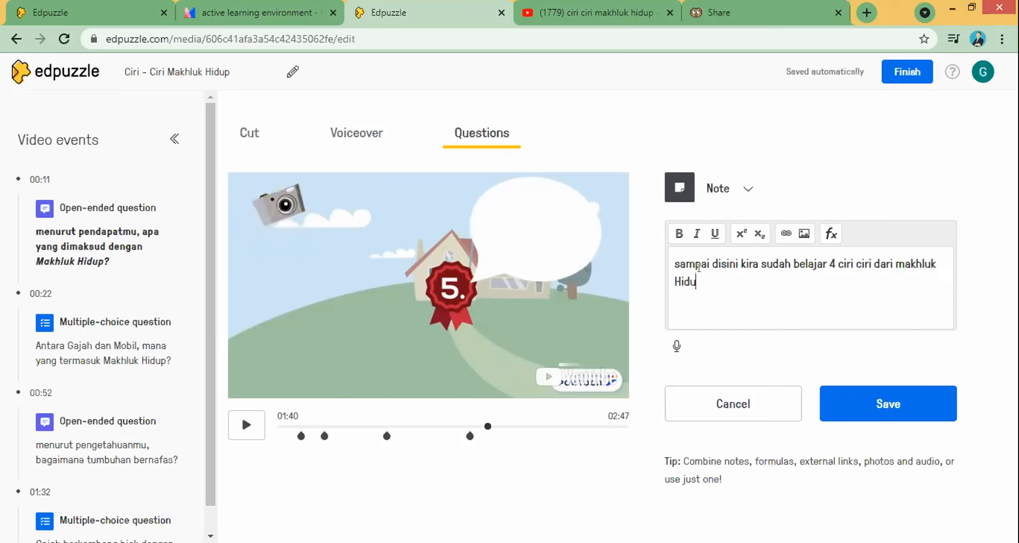
click(675, 347)
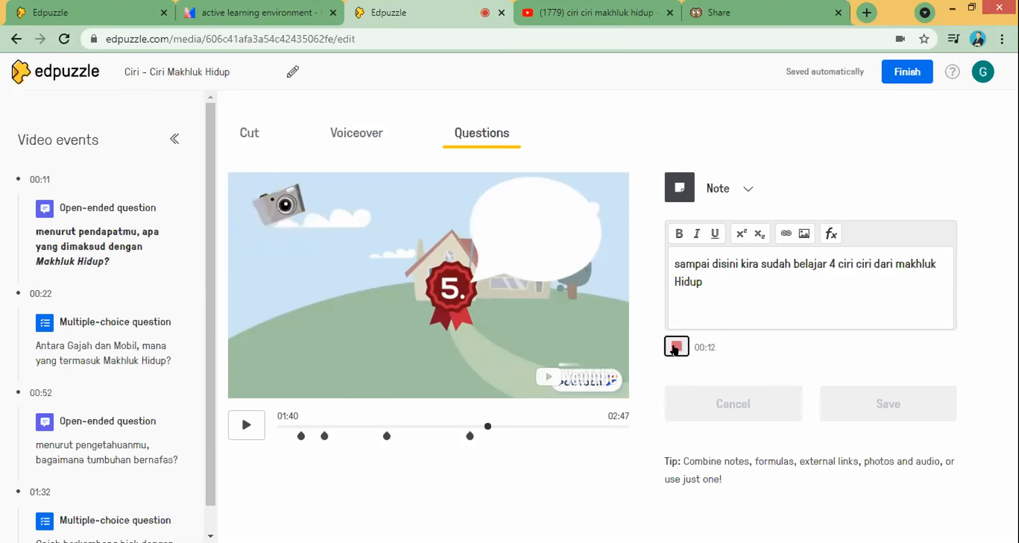
click(676, 347)
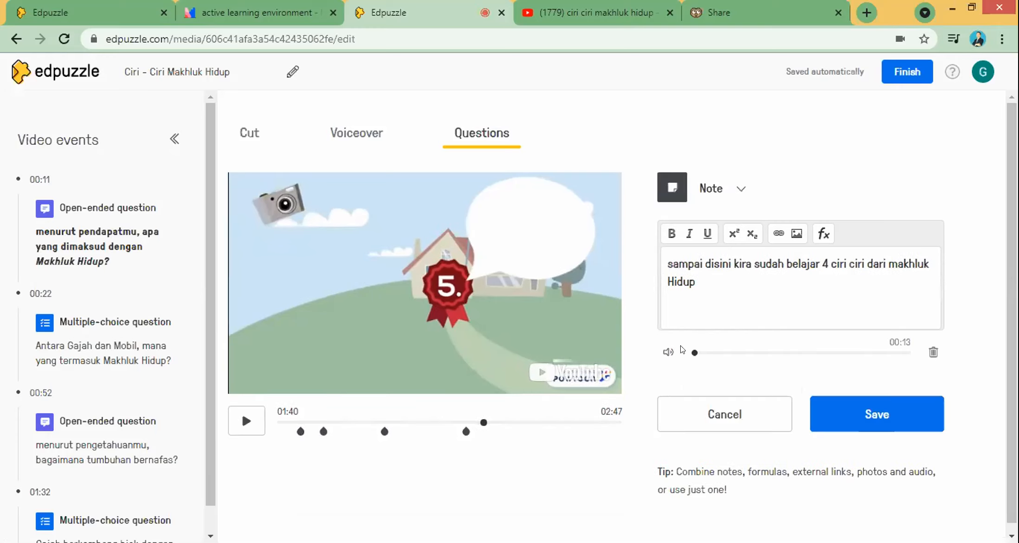
click(874, 409)
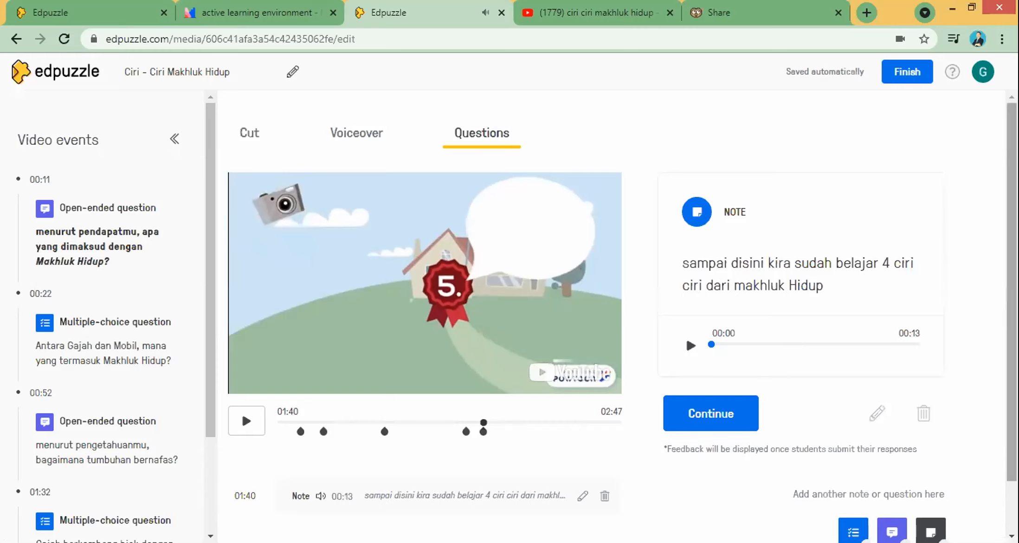
Step: Dismiss the 01:40 note, skip ahead to the adaptasi scene, and pause at 02:42
scroll(744, 377, down, 1)
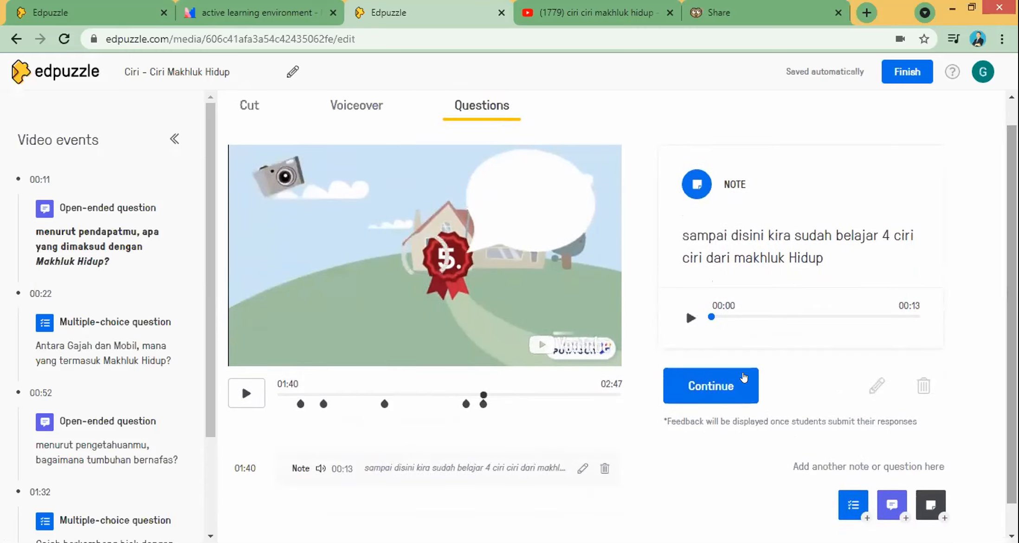
click(715, 385)
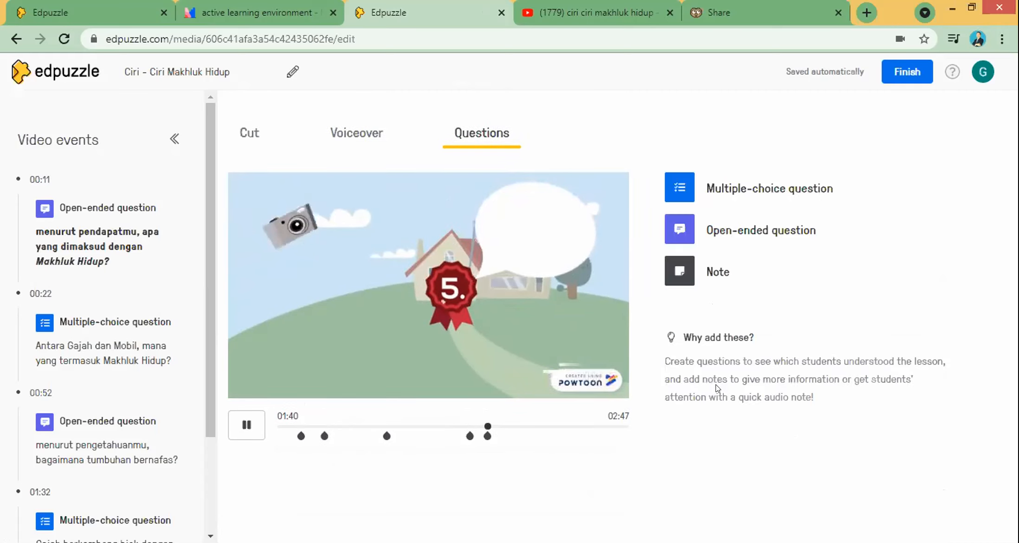
click(510, 426)
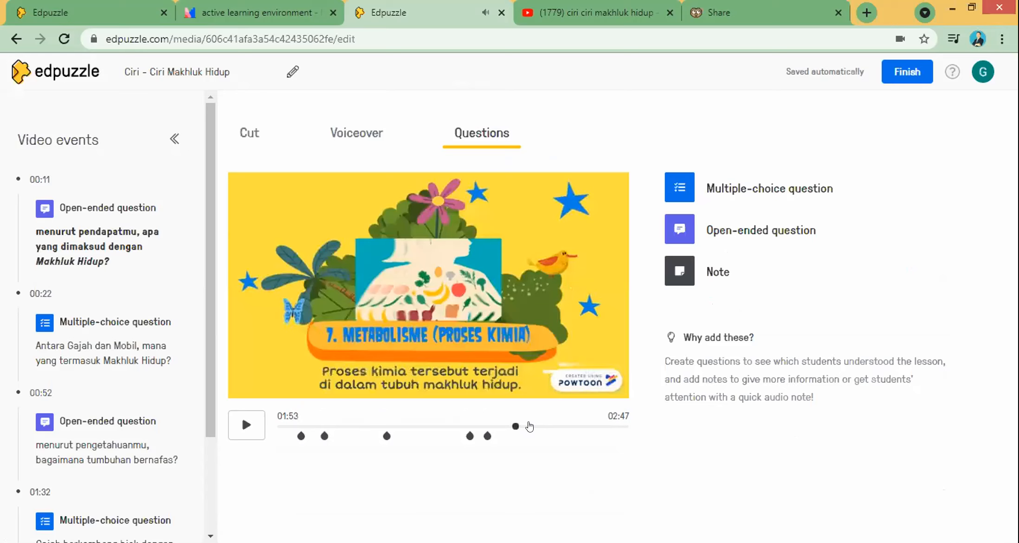
click(541, 426)
click(569, 426)
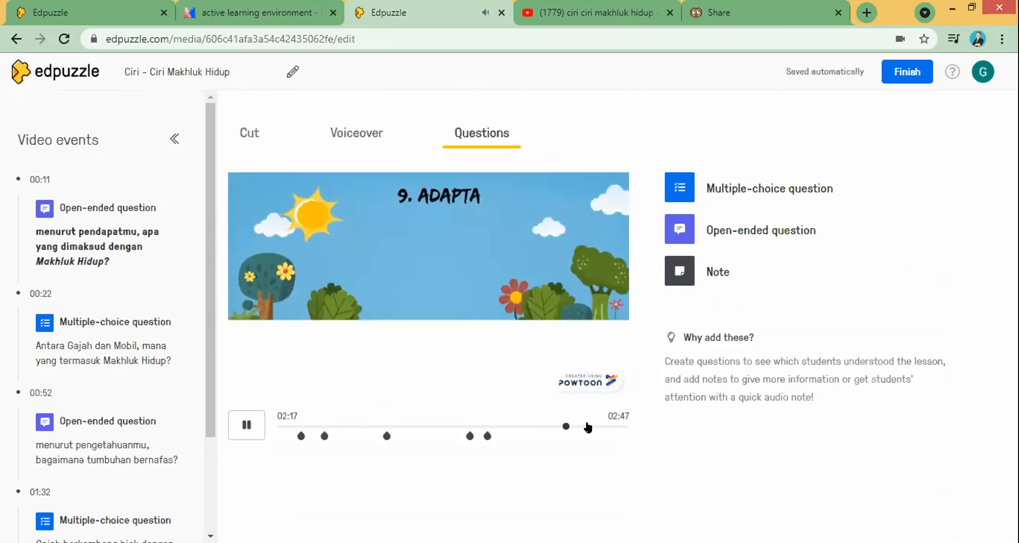
click(588, 426)
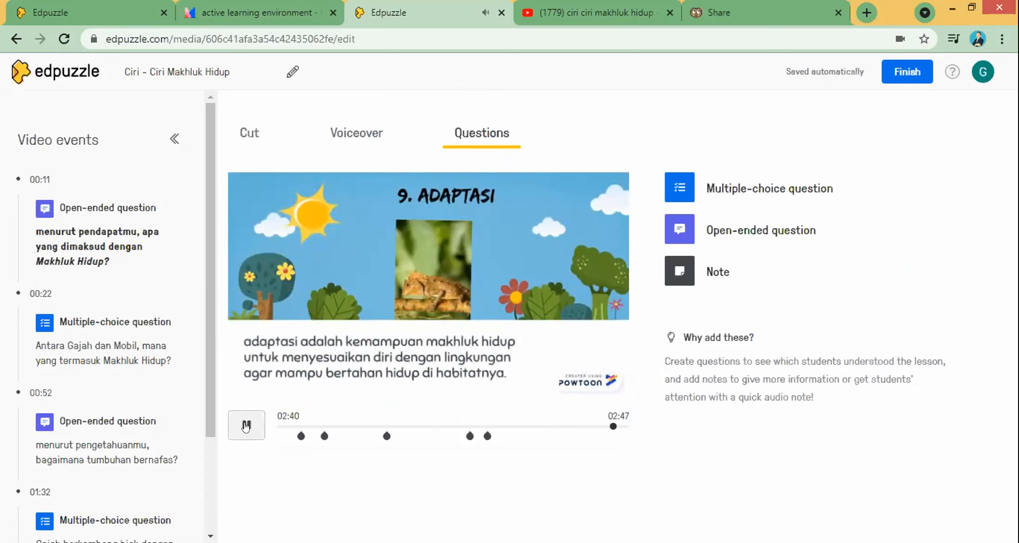
click(246, 426)
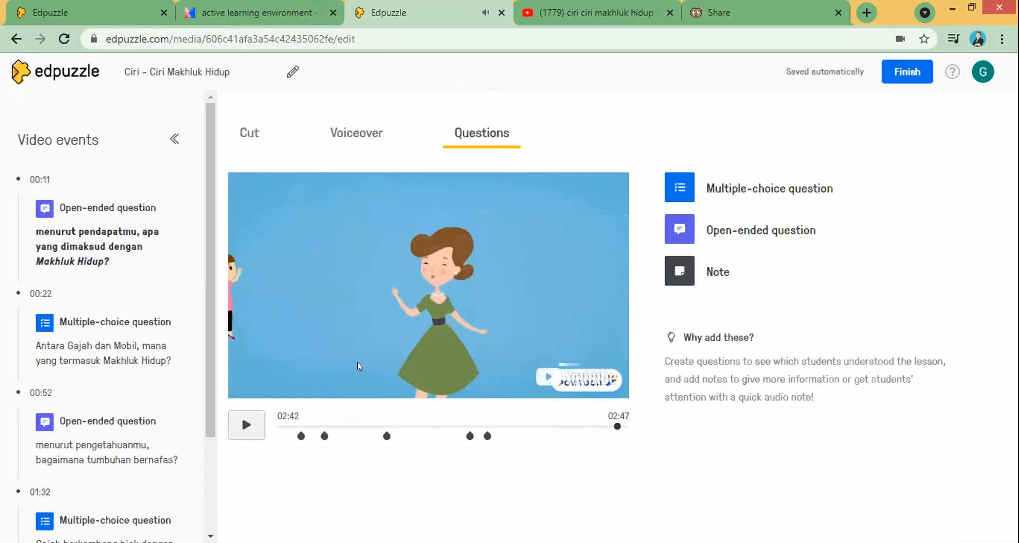
Step: Save a 02:42 open-ended question 'Nah, sampai sini coba kamu sebutkan kembali 9 ciri ciri dari makhluk hidup', then resume playback
click(757, 231)
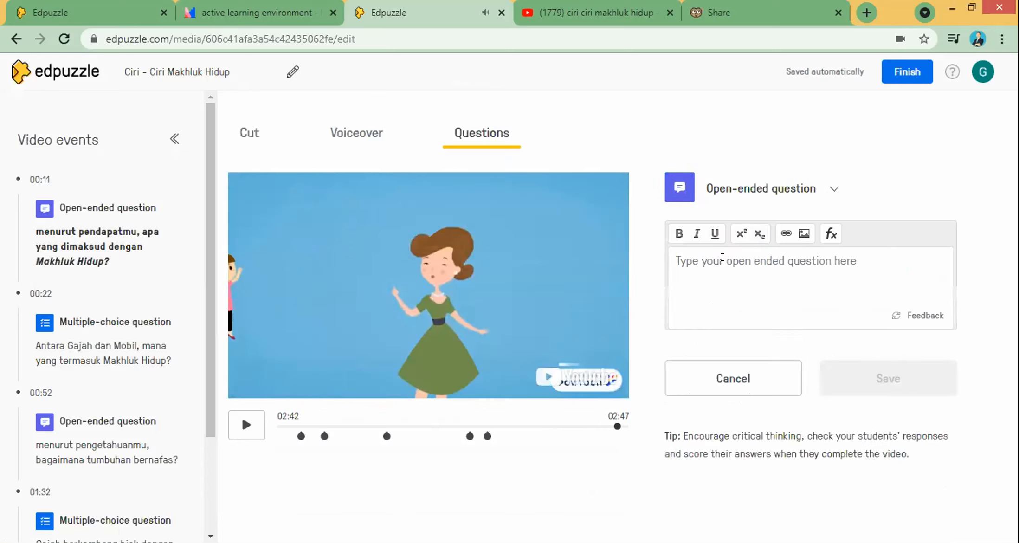
text(Nah, sam)
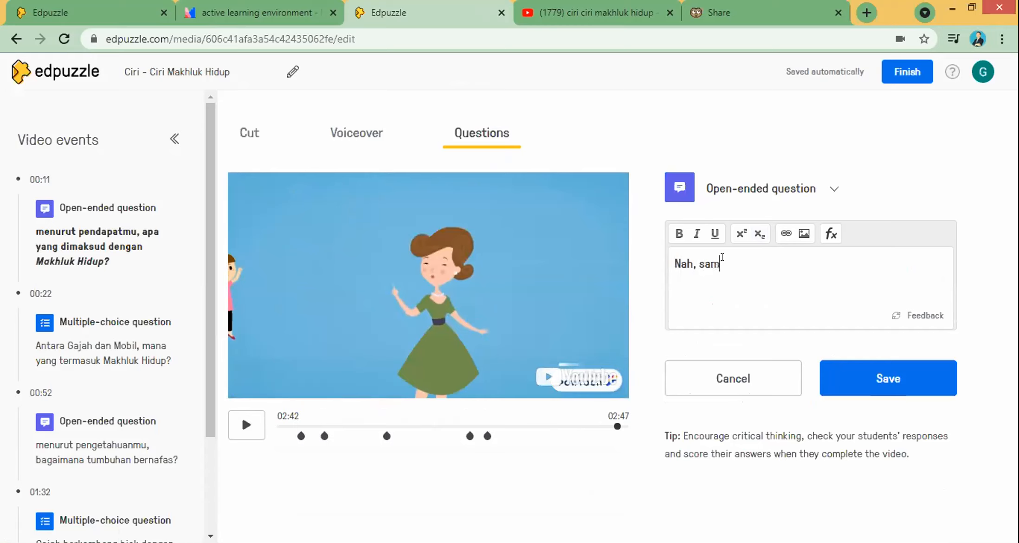
text(pai sini coba kamu sebutkan kembali 9 ciri ciri dari makhluk hidup)
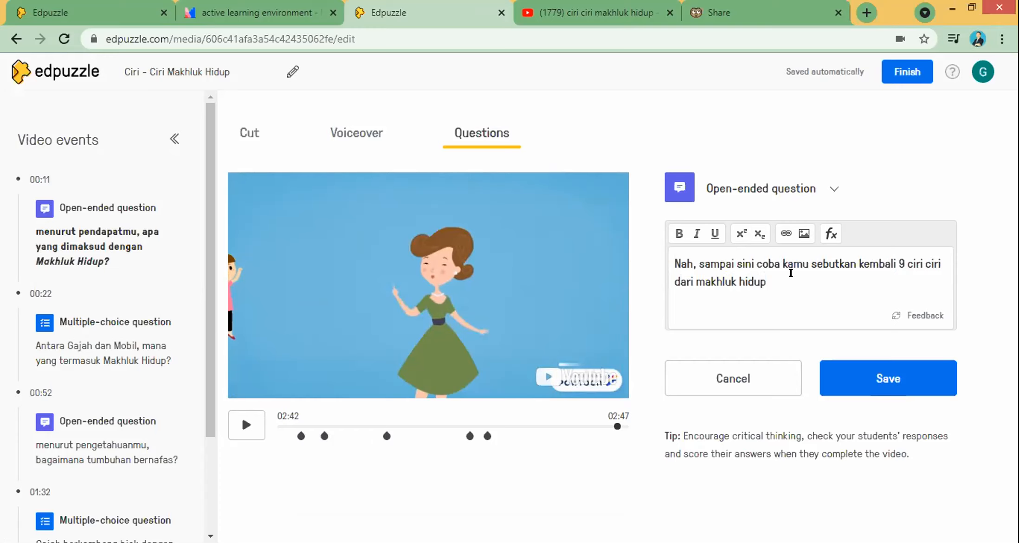
click(872, 376)
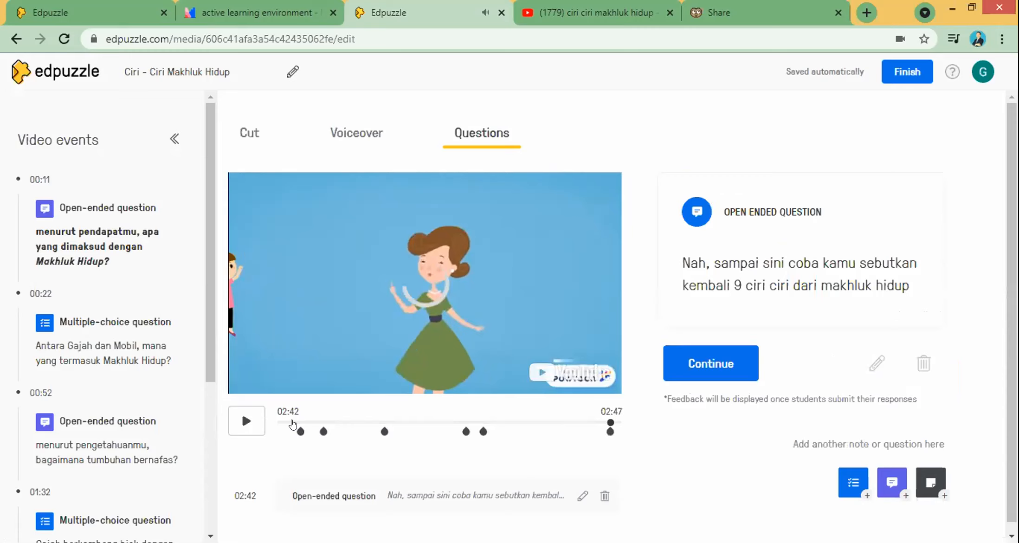
click(246, 421)
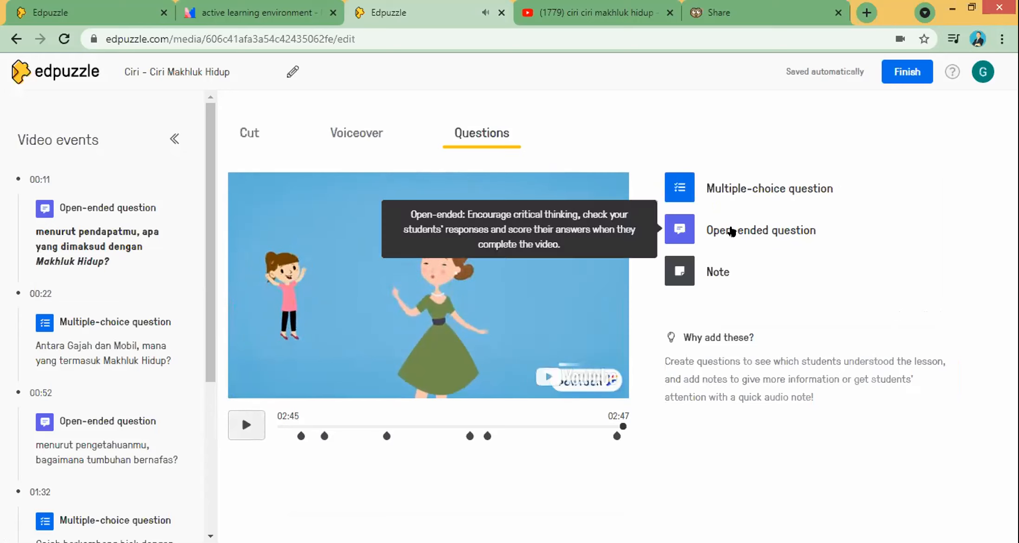
Step: Save a 02:45 open-ended question 'Bagaimana kesan pembelajaran hari ini anak anak?'
click(686, 230)
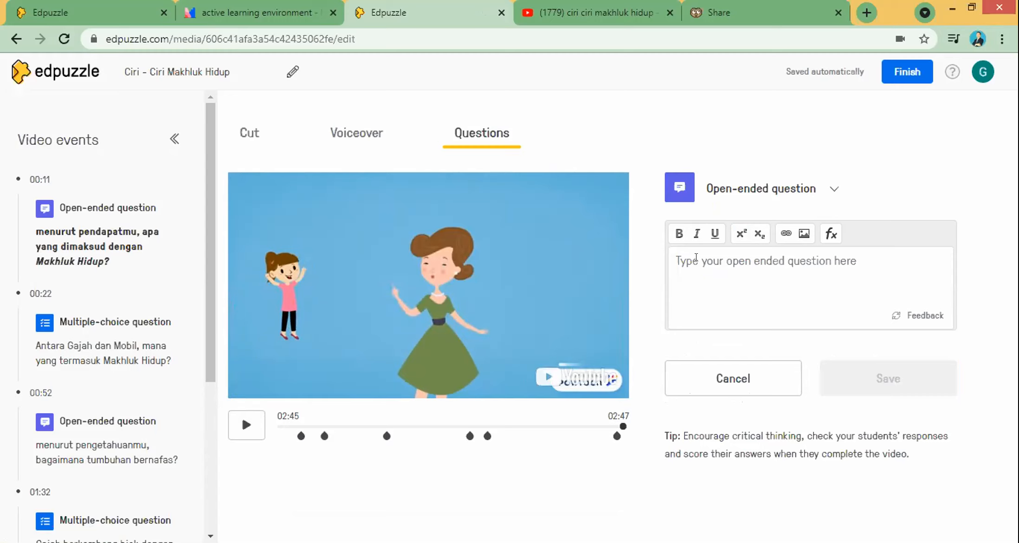
text(Bagaimana kesan pembelajaran hari ini anak anak?)
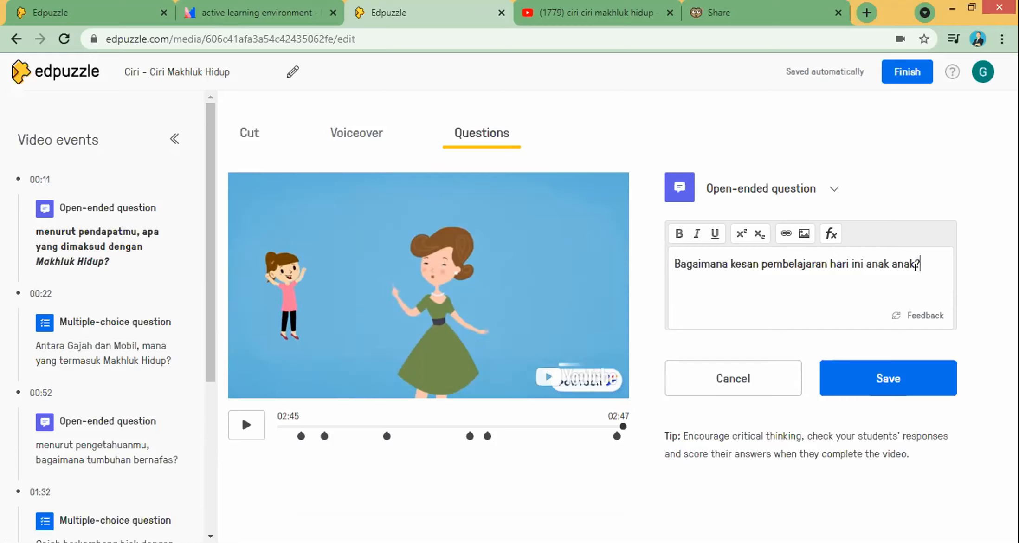
click(887, 376)
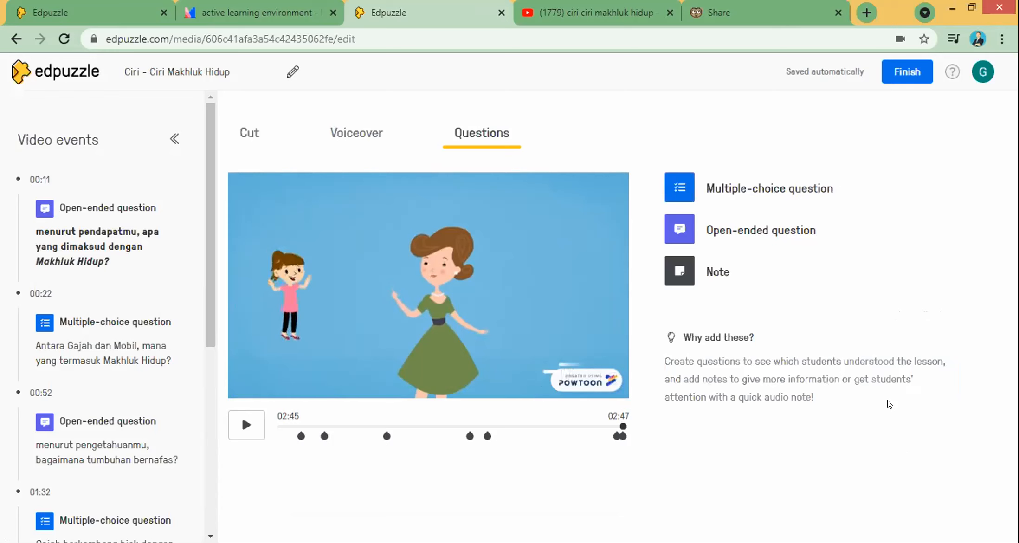
drag(1011, 324, 1012, 336)
Step: Continue past the 02:45 question, let the video run to 02:47, and finish editing
click(743, 352)
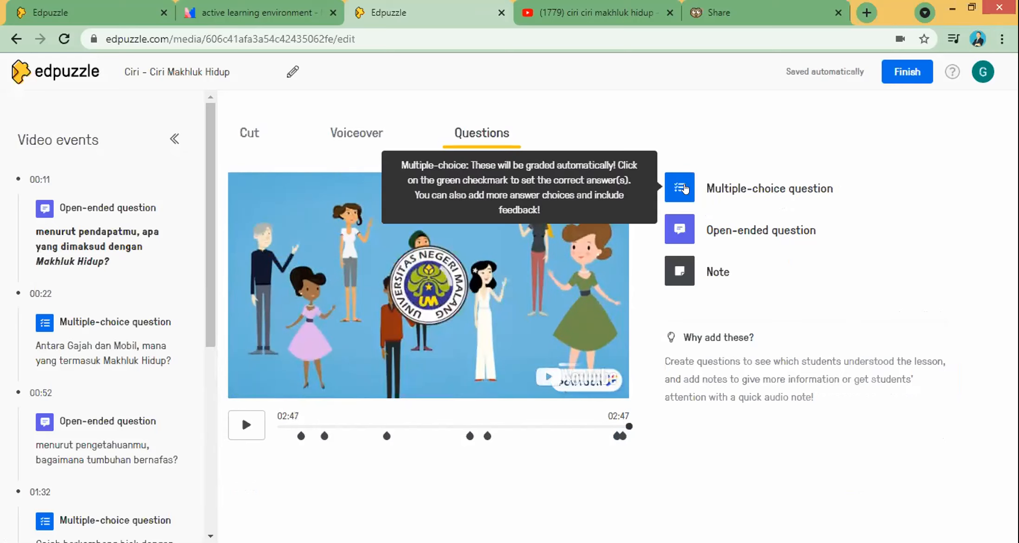
click(907, 77)
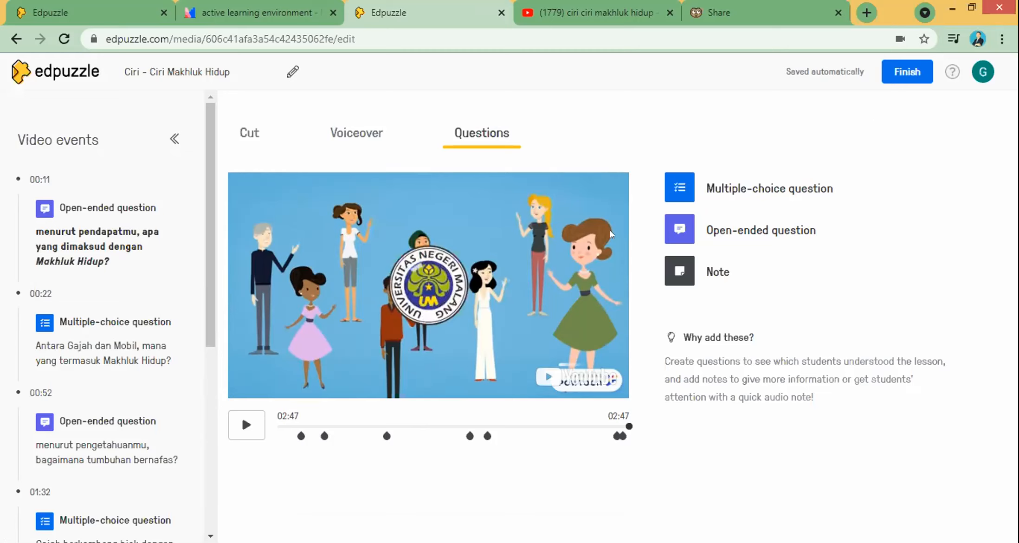
Step: Leave the editor and look over the video's overview page
click(907, 72)
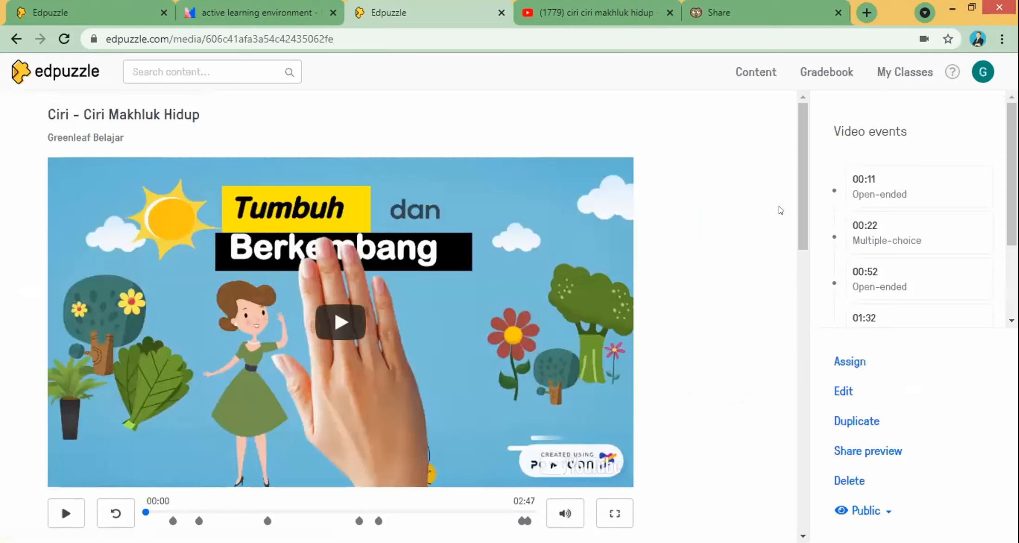
drag(800, 200, 799, 266)
scroll(792, 290, down, 1)
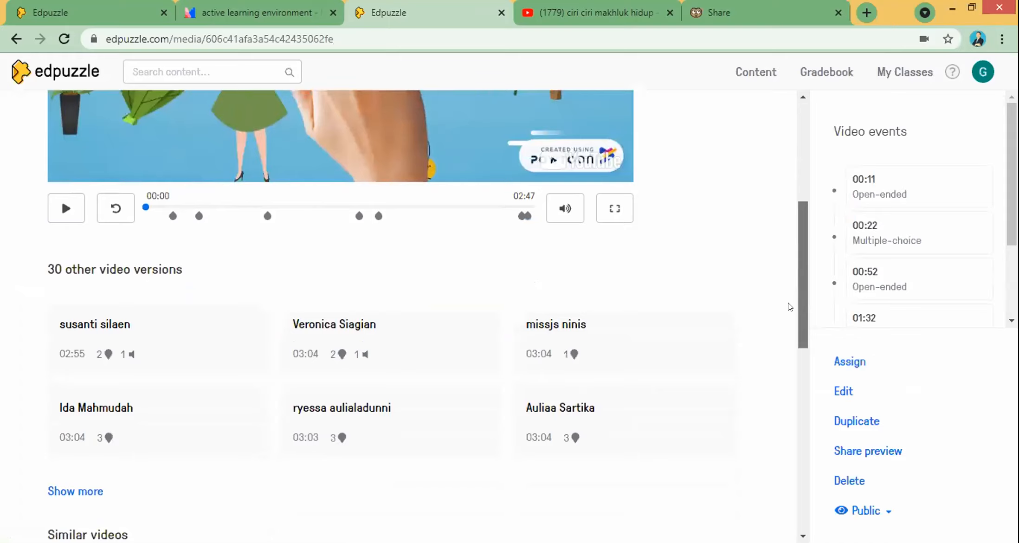
scroll(789, 302, up, 6)
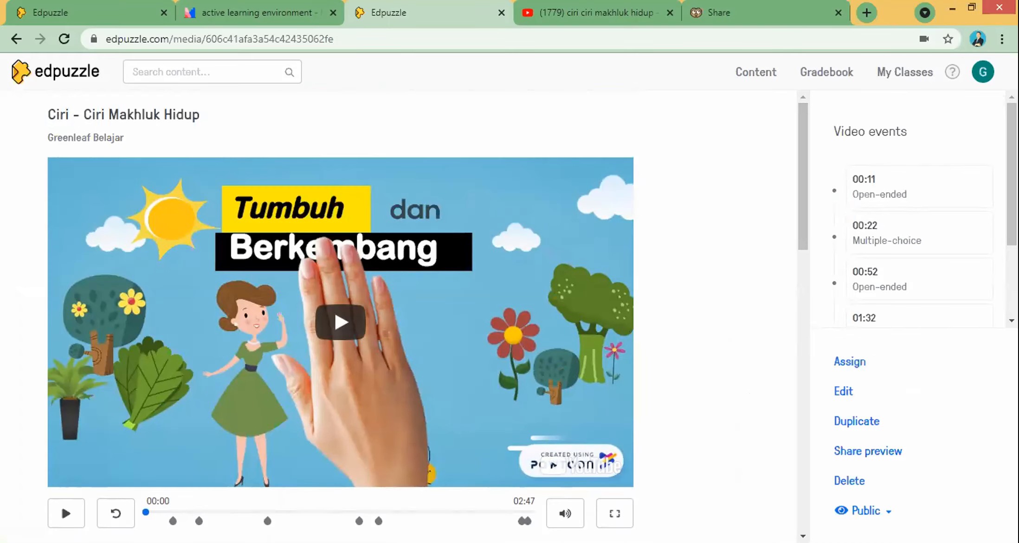
scroll(874, 224, down, 3)
scroll(875, 224, up, 3)
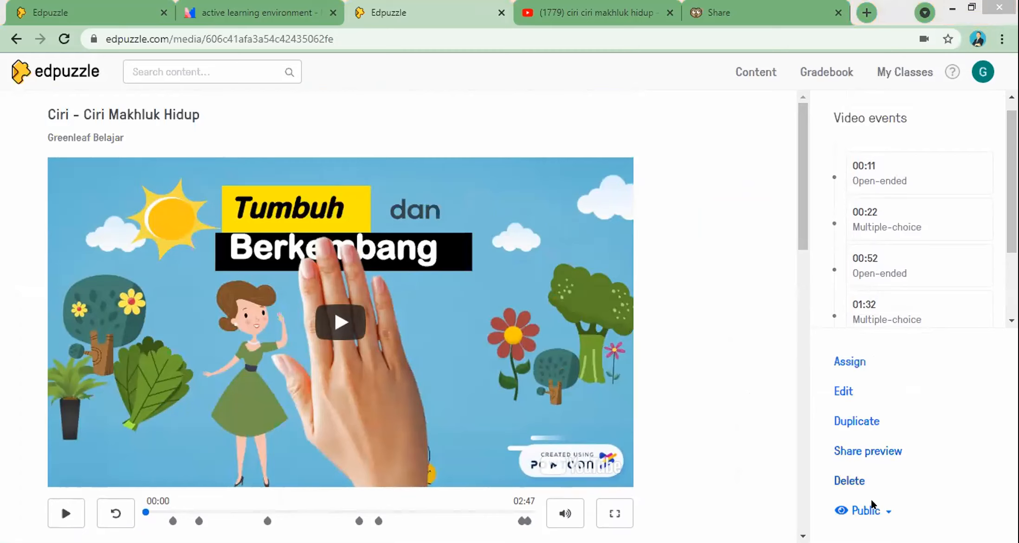
Step: Change the video's visibility from Public to Private
click(878, 510)
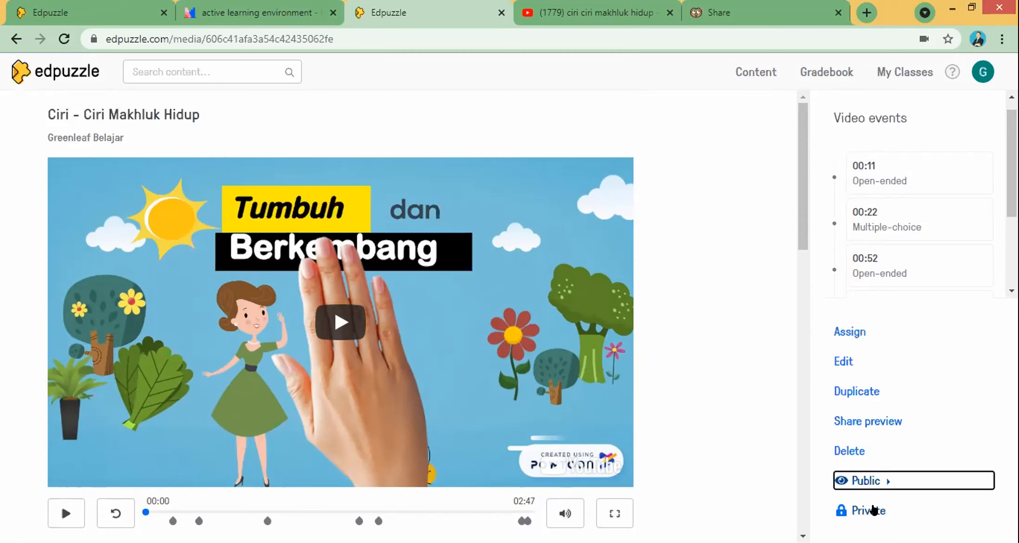
click(875, 510)
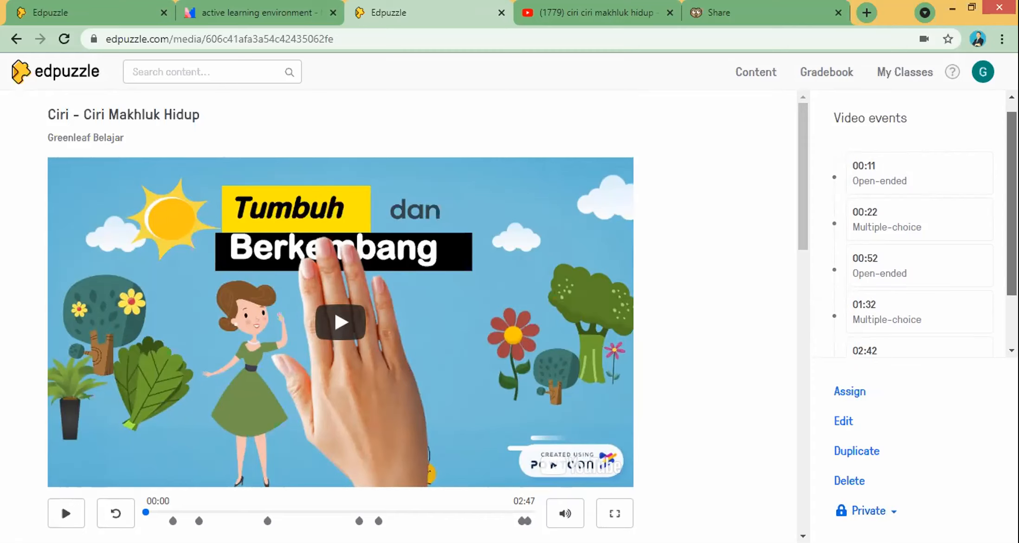
scroll(948, 334, down, 1)
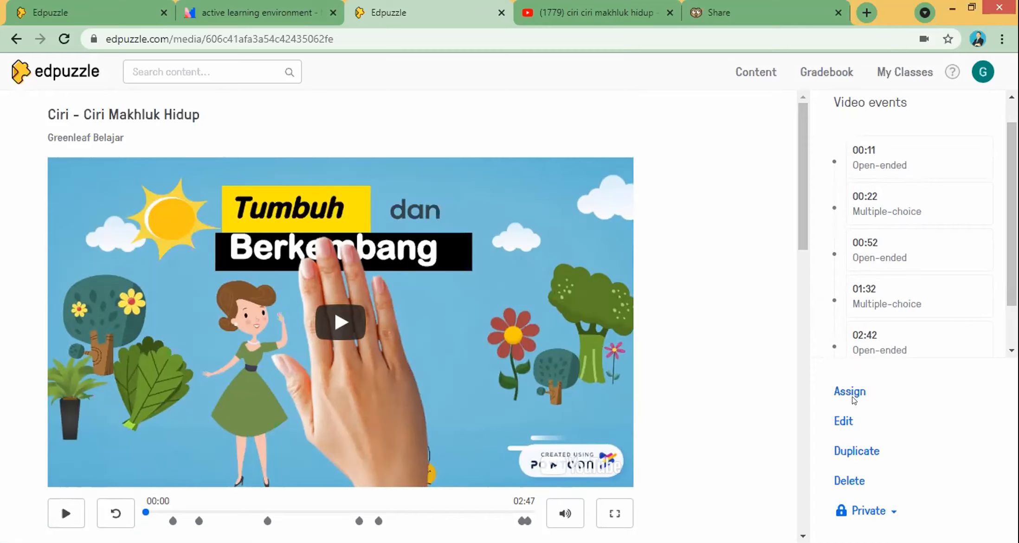
scroll(918, 278, down, 2)
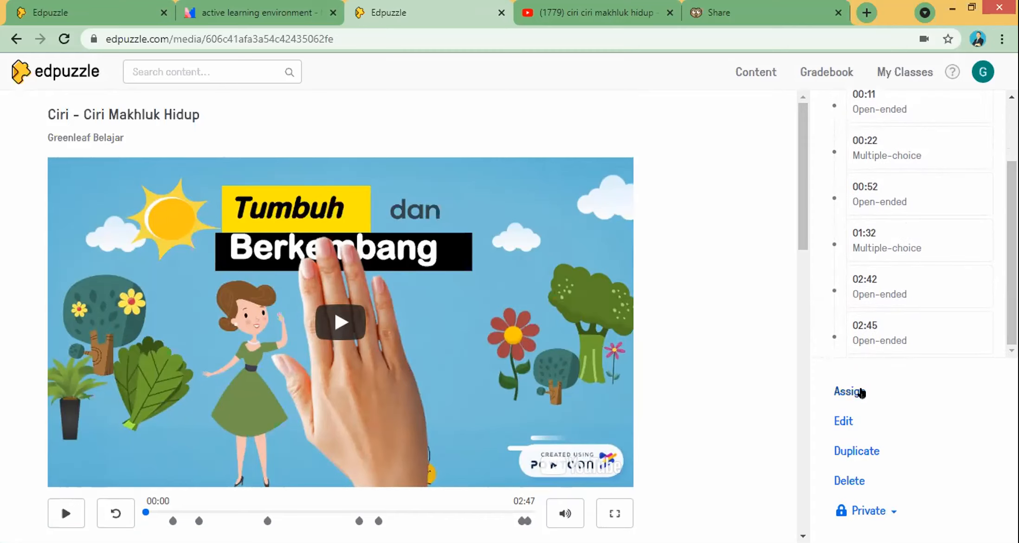
click(860, 392)
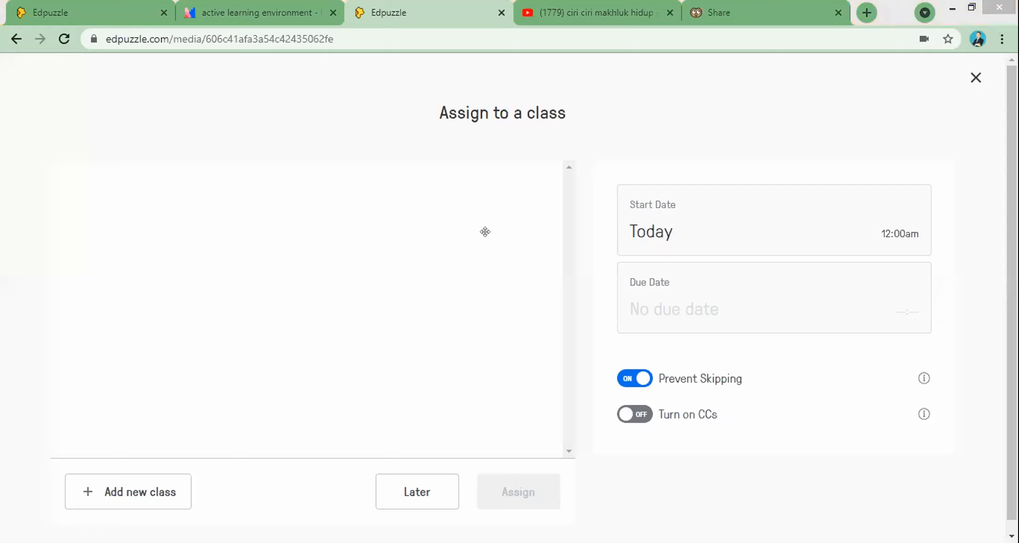
Step: Fill in a new class named X IPA 1 with description 'ciri ciri makhluk hidup', subject Other, and Open class type
scroll(553, 252, down, 1)
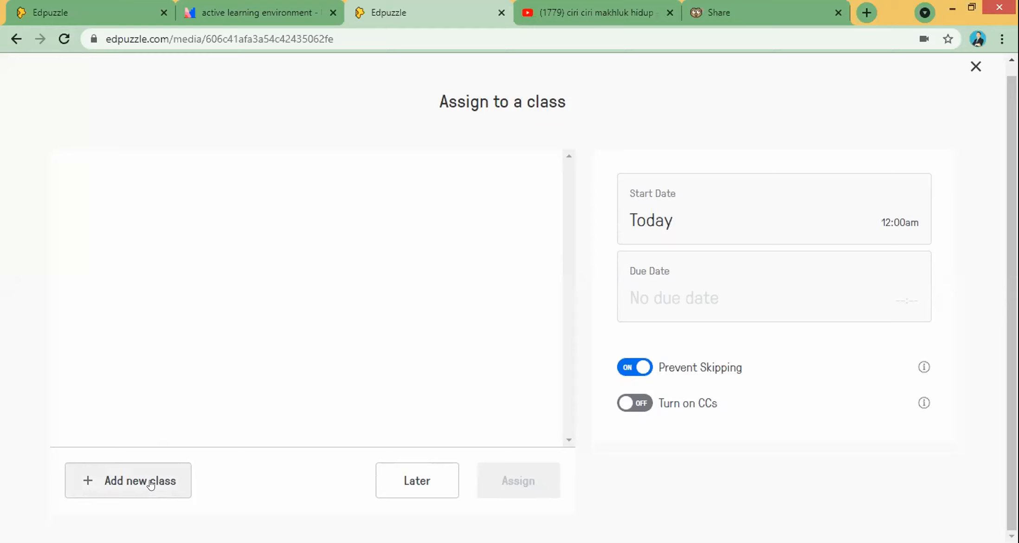
click(150, 484)
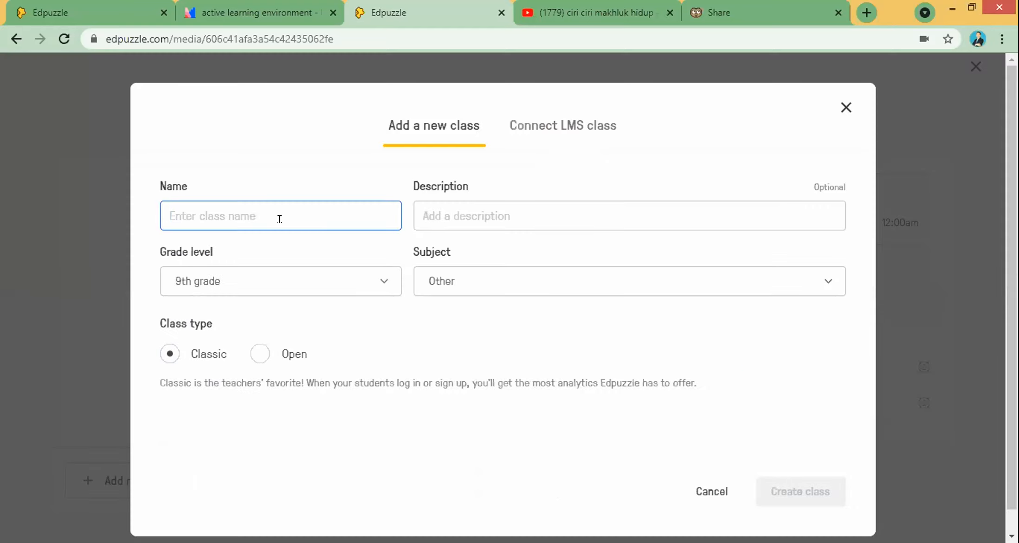
text(X IPA 1)
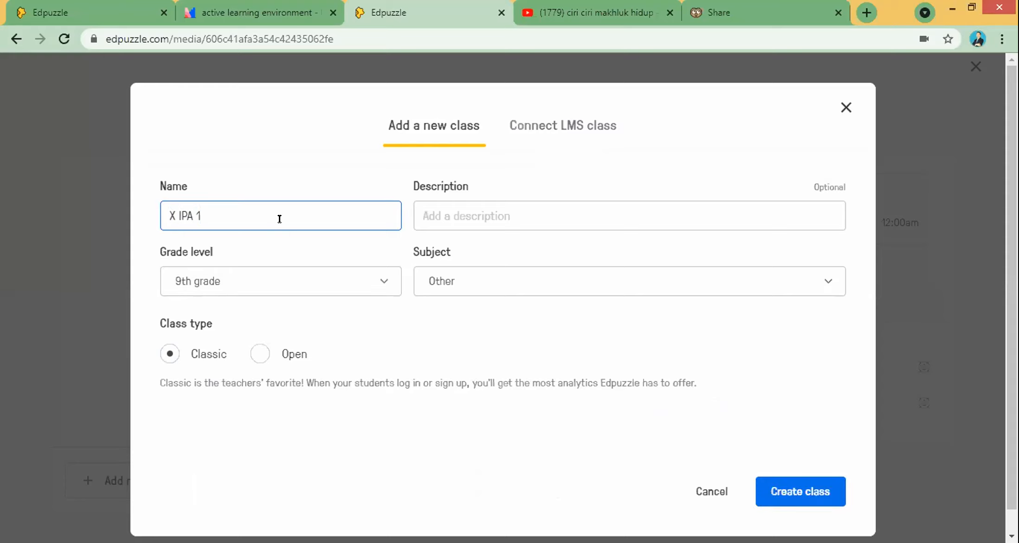
click(462, 218)
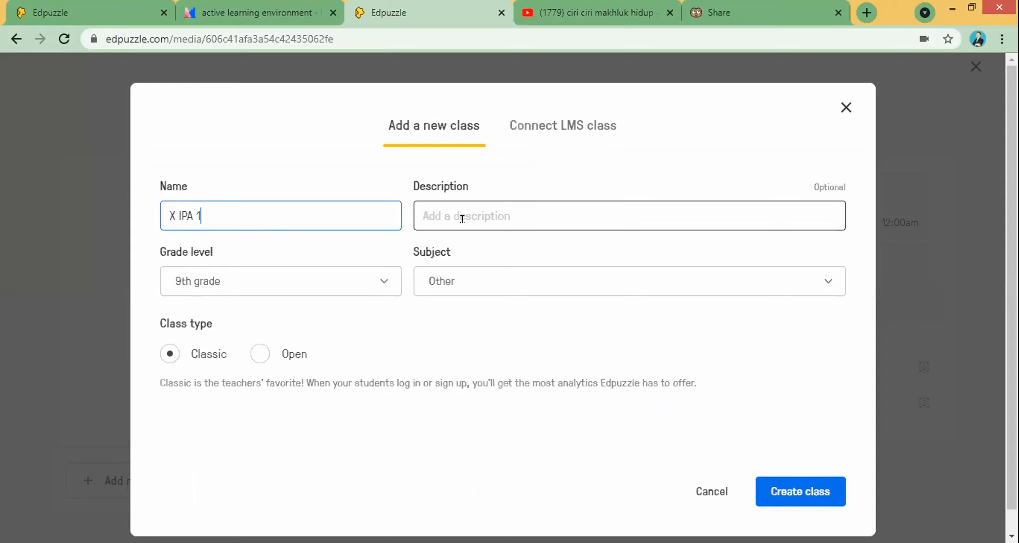
text(ciri ciri ma)
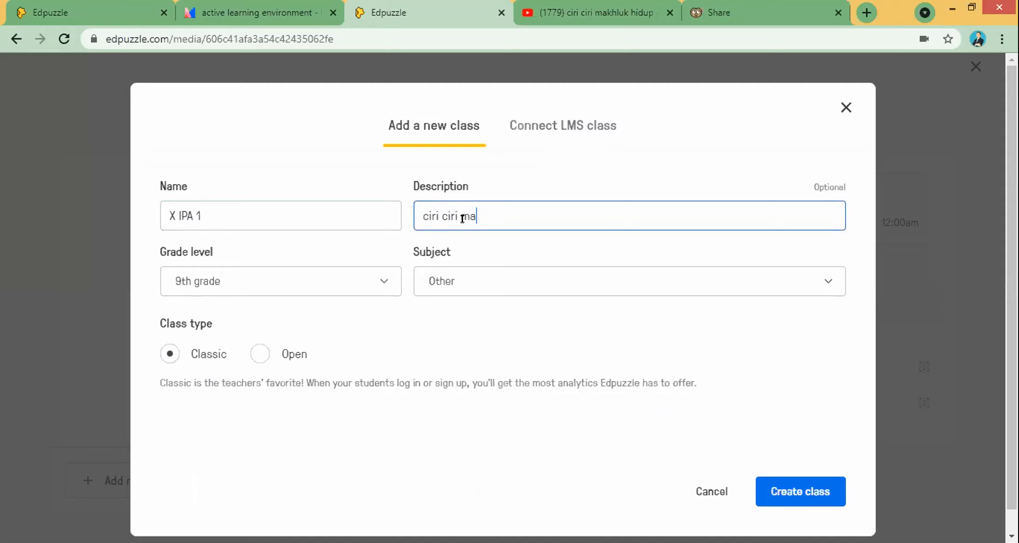
text(khluk hidup)
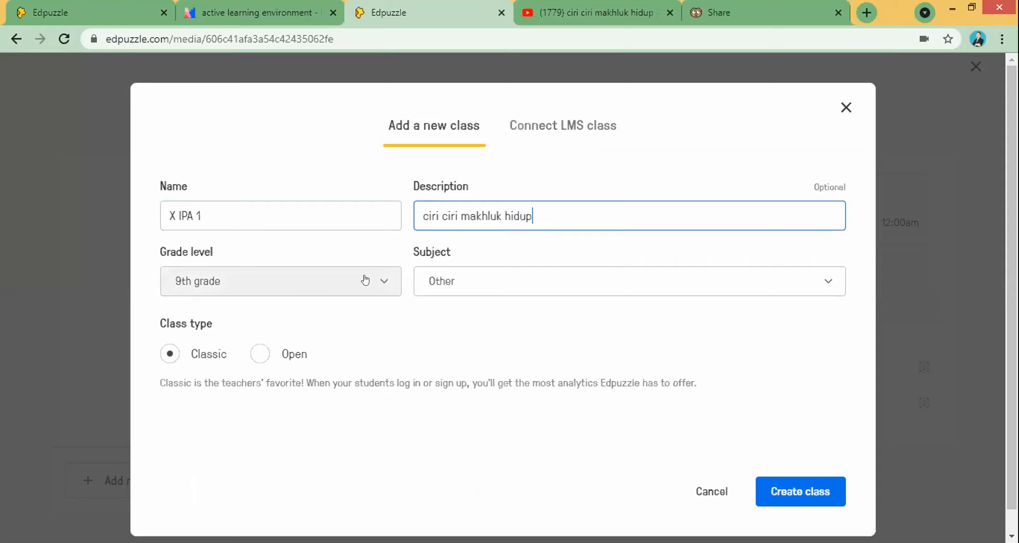
click(448, 281)
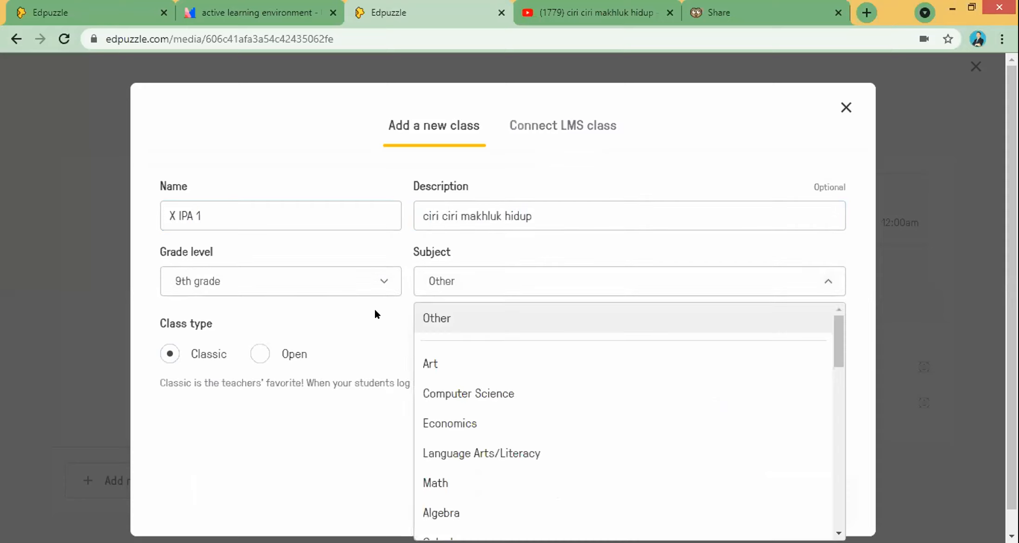
click(375, 314)
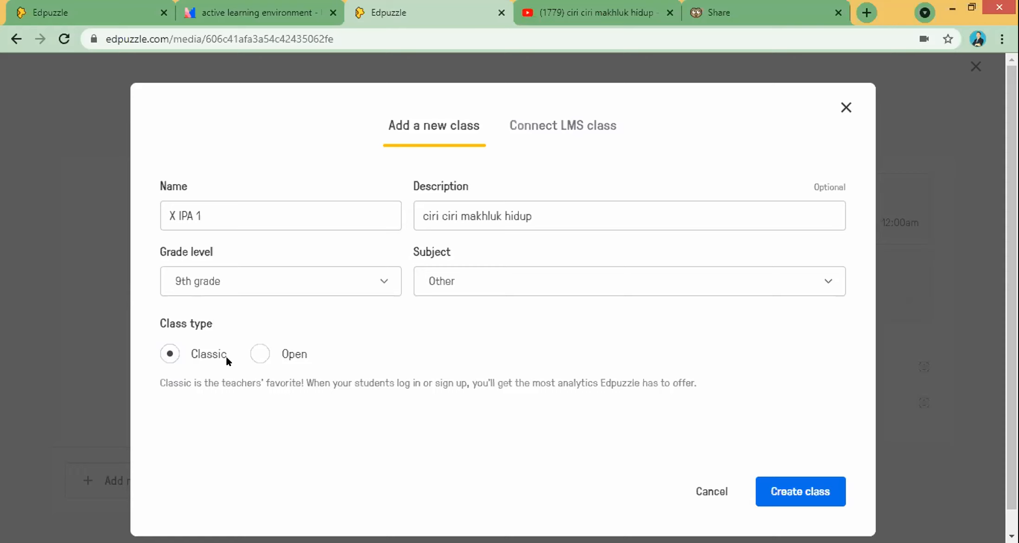
click(259, 354)
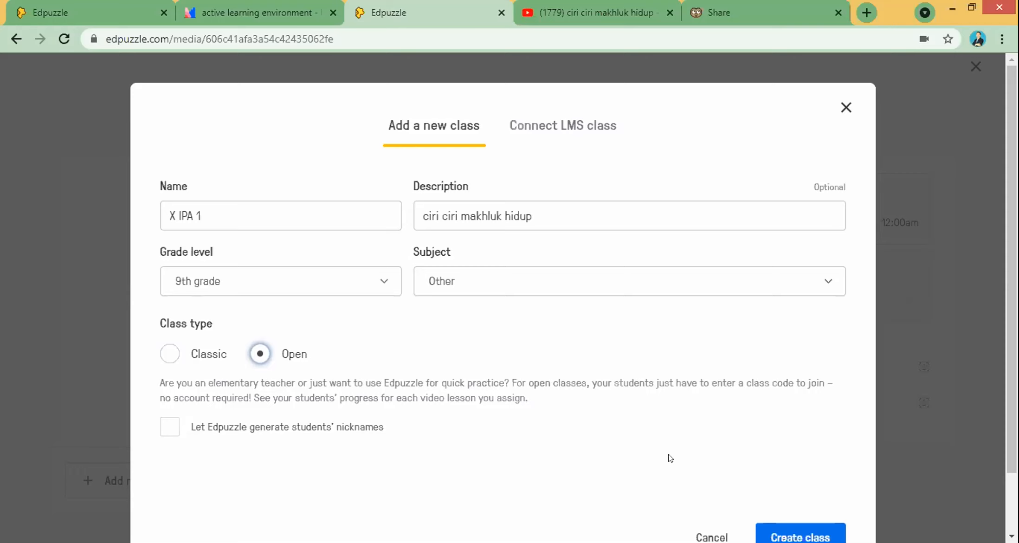
Step: Confirm creation of the X IPA 1 class so it appears in the assign list
scroll(813, 421, down, 2)
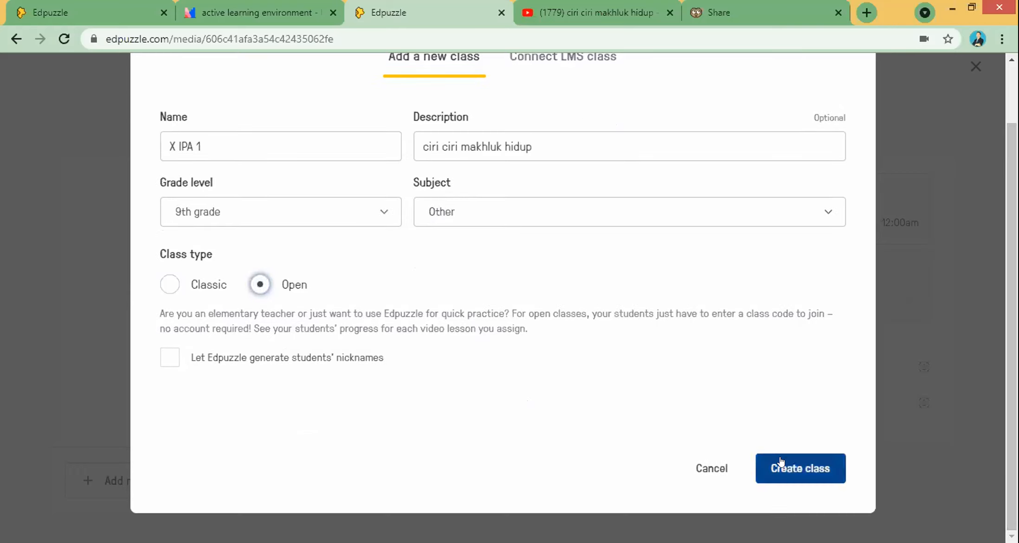
click(793, 470)
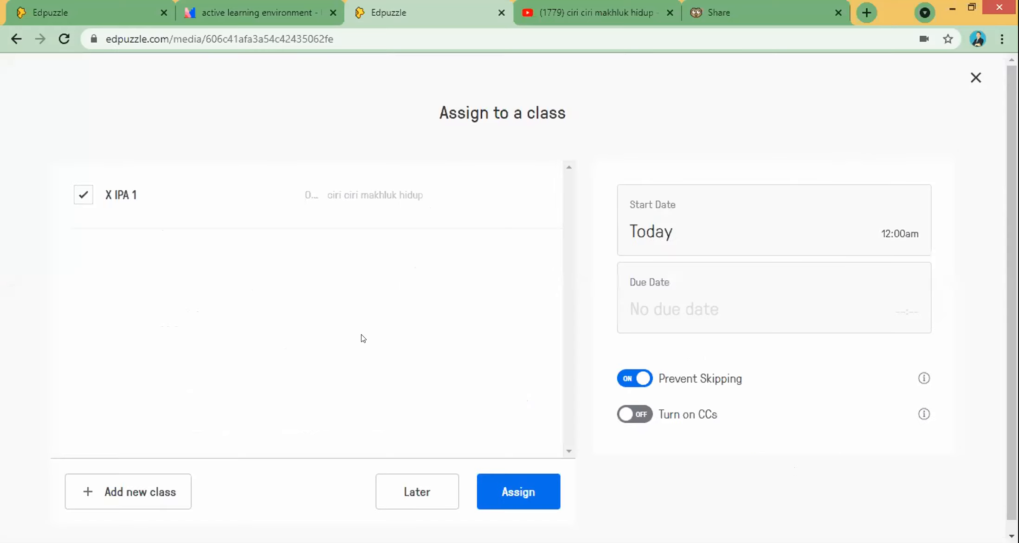
click(81, 197)
Step: Select X IPA 1 as the assignment's class and try picking April 10 as the due date
click(81, 199)
click(670, 234)
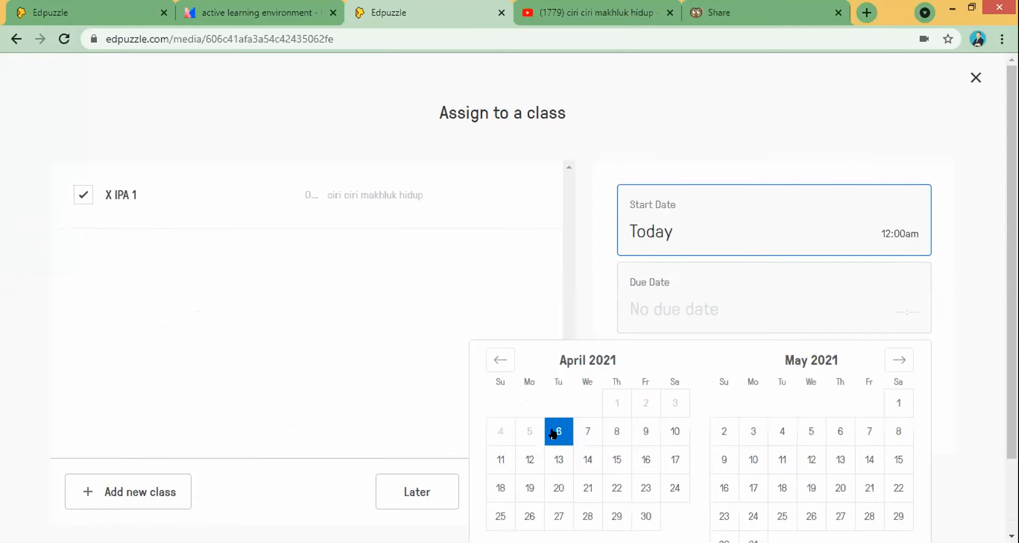
click(589, 159)
click(652, 280)
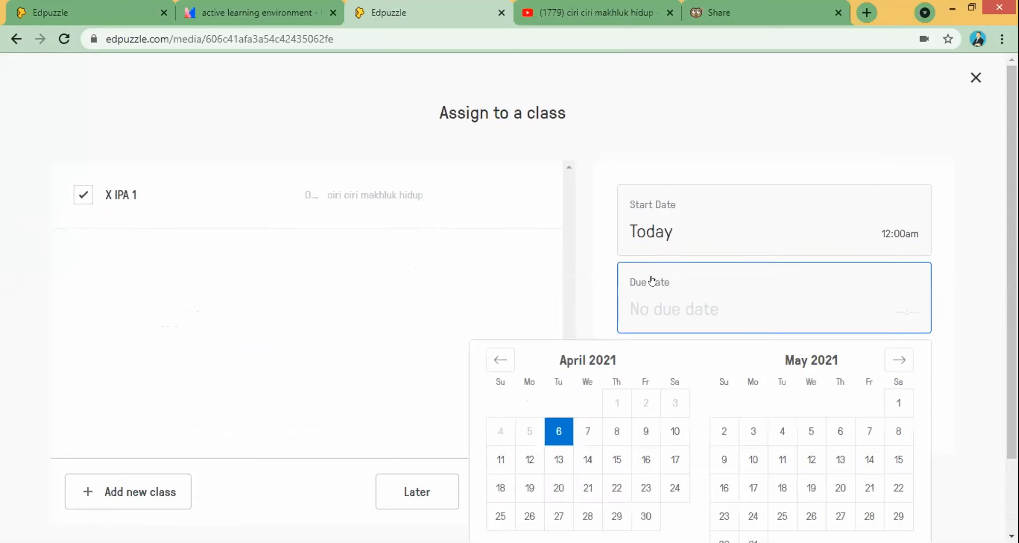
click(671, 433)
click(802, 159)
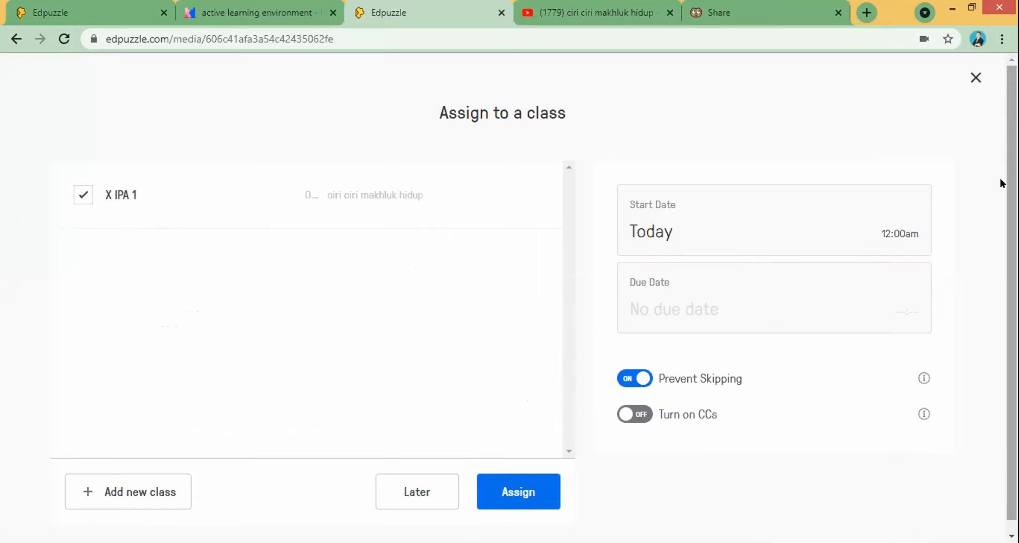
Step: Set the due date to April 10th at 11:59pm and save it
click(770, 291)
click(674, 426)
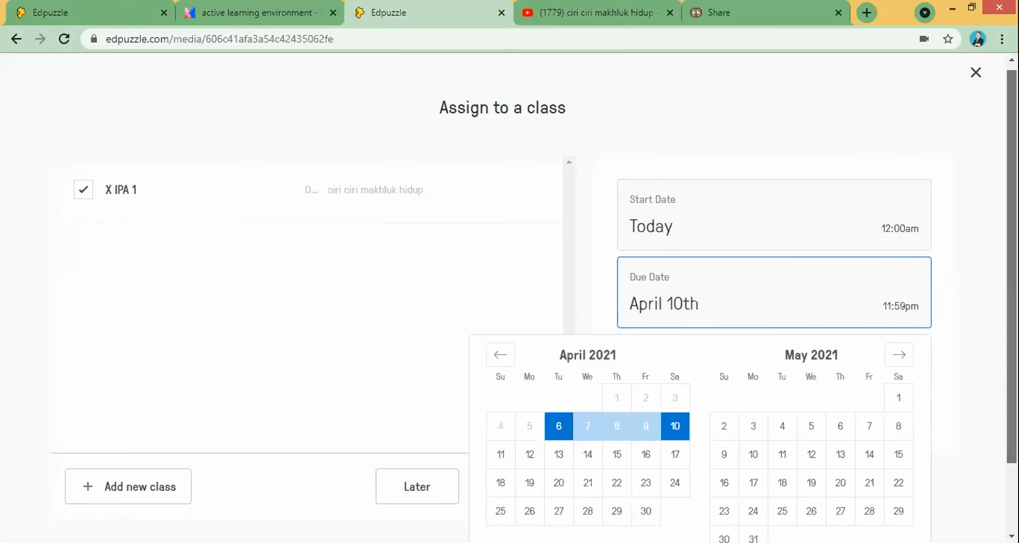
click(705, 319)
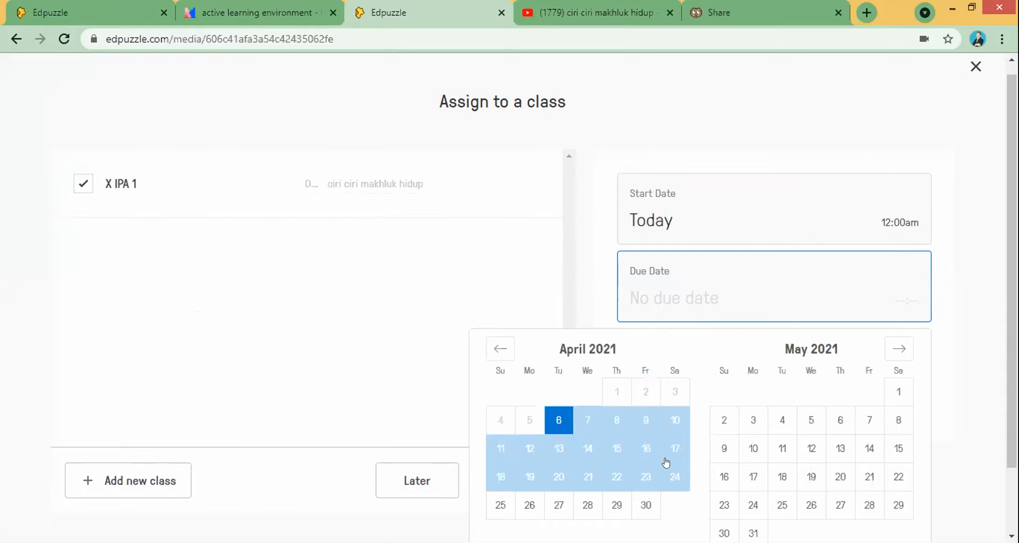
click(674, 421)
scroll(708, 423, down, 1)
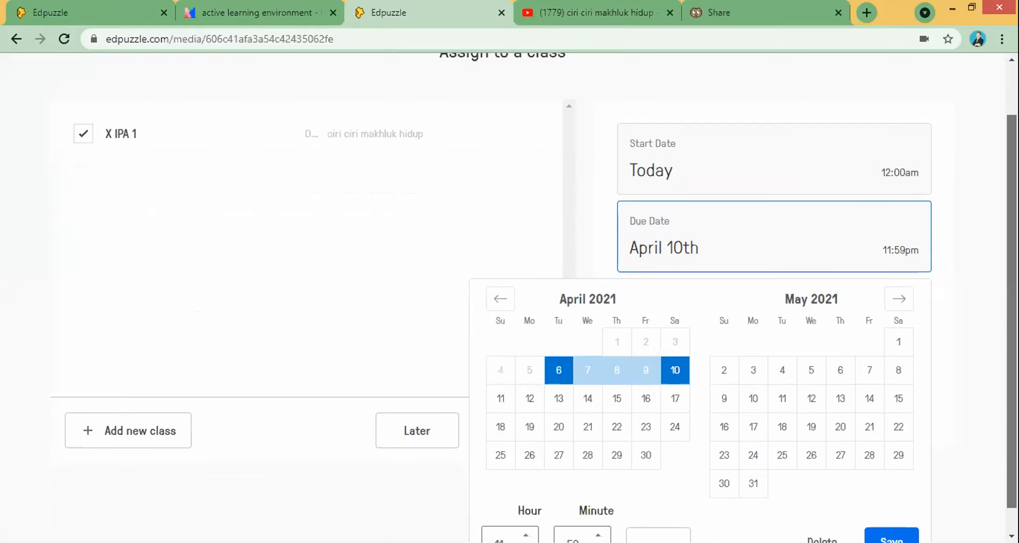
click(760, 293)
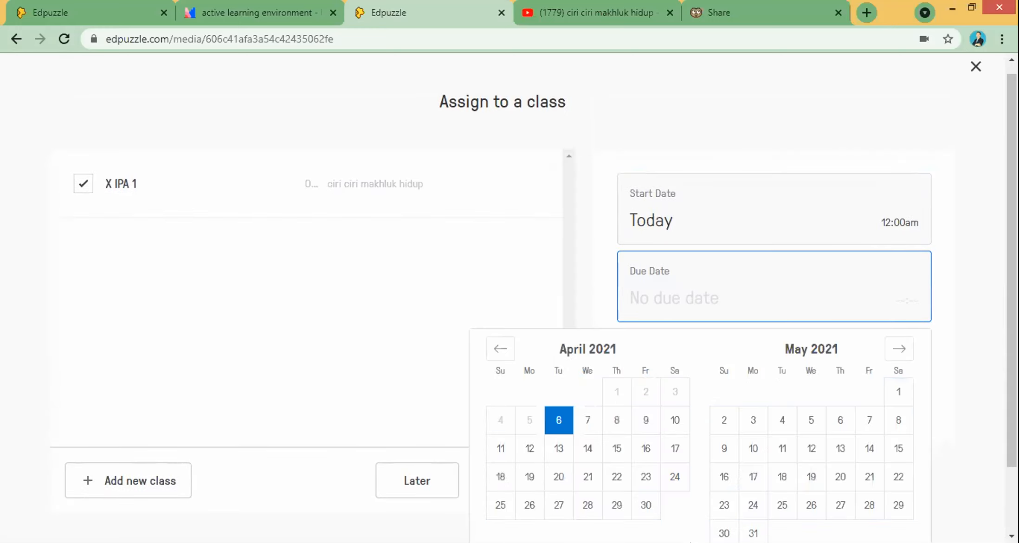
scroll(947, 506, down, 2)
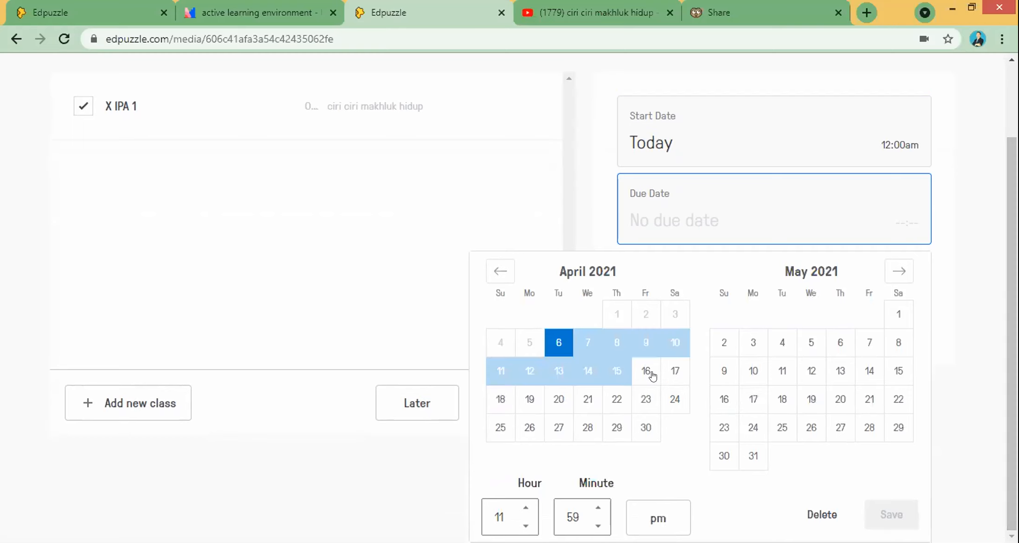
click(670, 345)
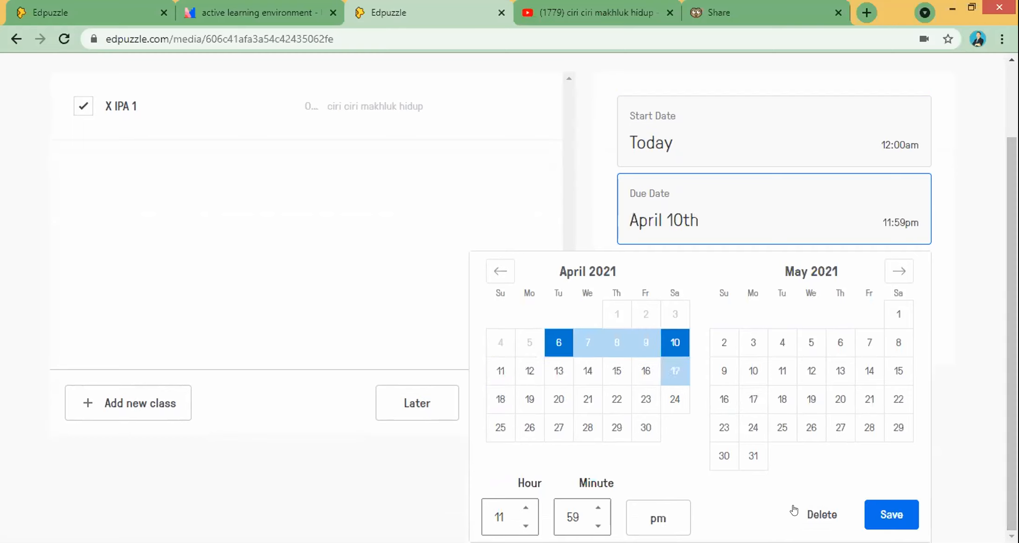
click(878, 510)
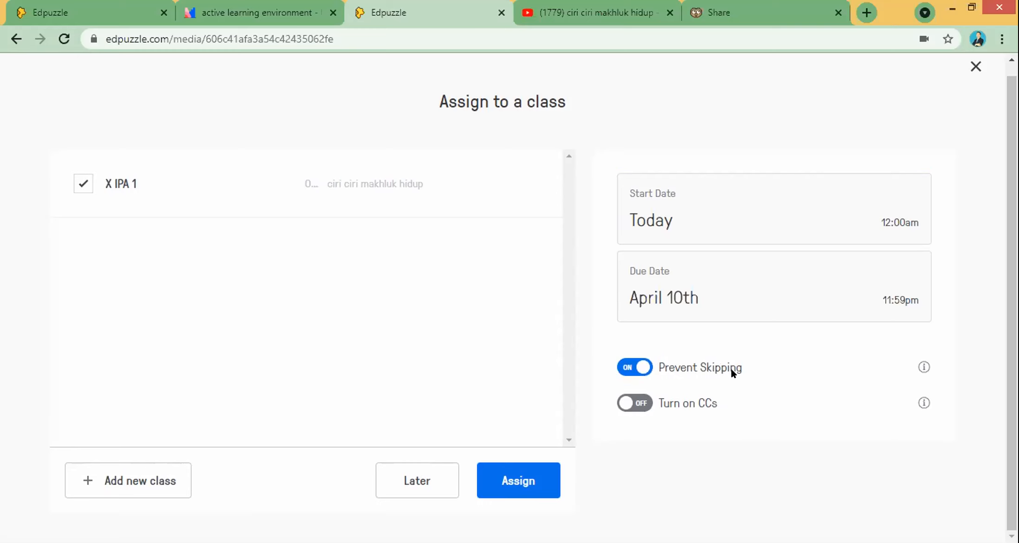
Step: Confirm the assignment to X IPA 1, bringing up its page due April 10th at 11:59pm
click(1011, 288)
drag(1011, 293, 1011, 283)
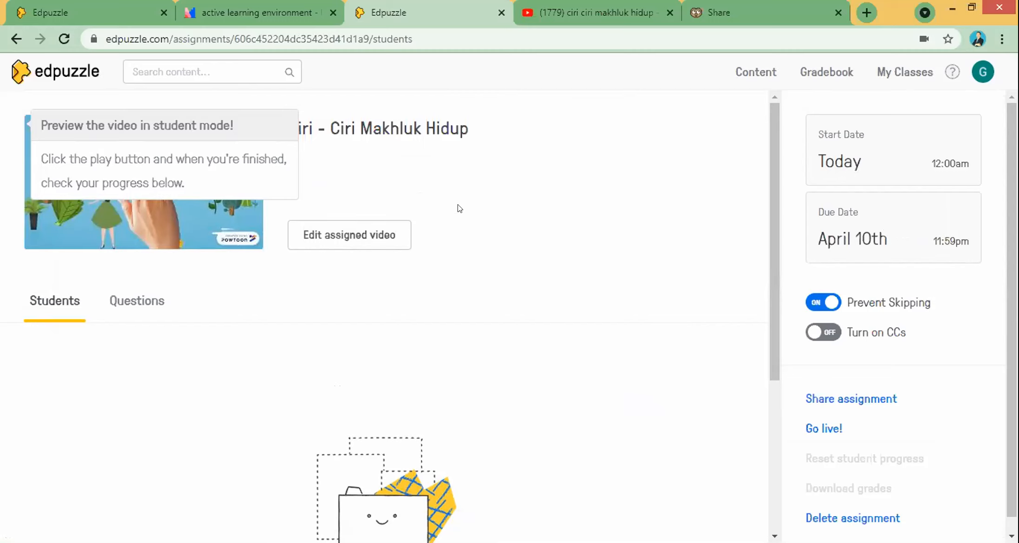
Step: Open Share assignment, answer 'No' to parental consent, and continue to the link and embed code
scroll(984, 190, down, 1)
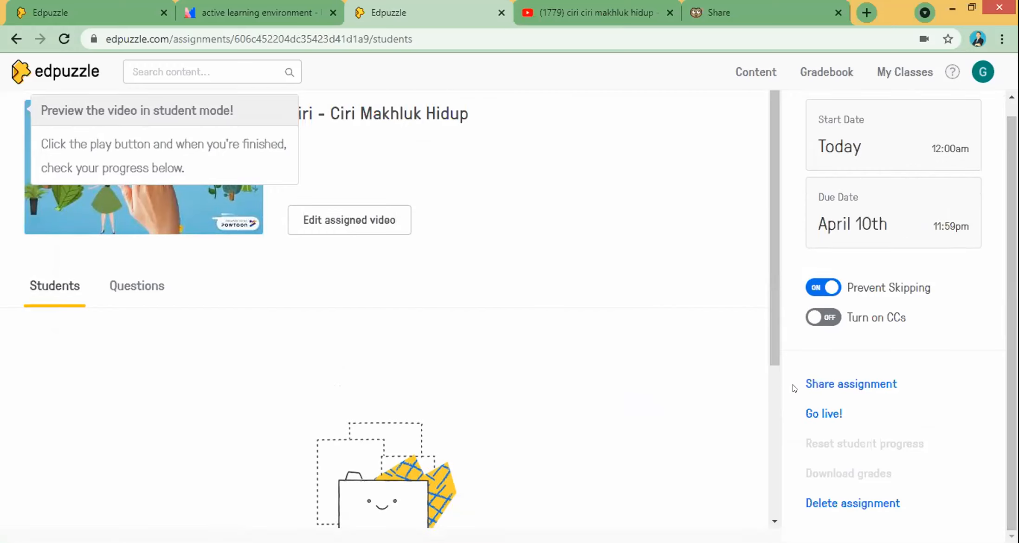
click(840, 385)
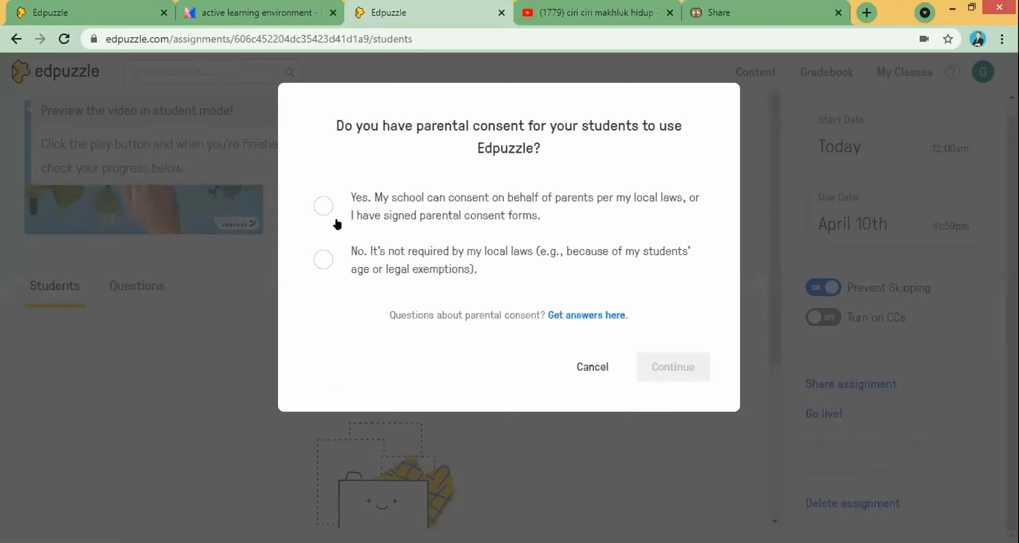
click(319, 259)
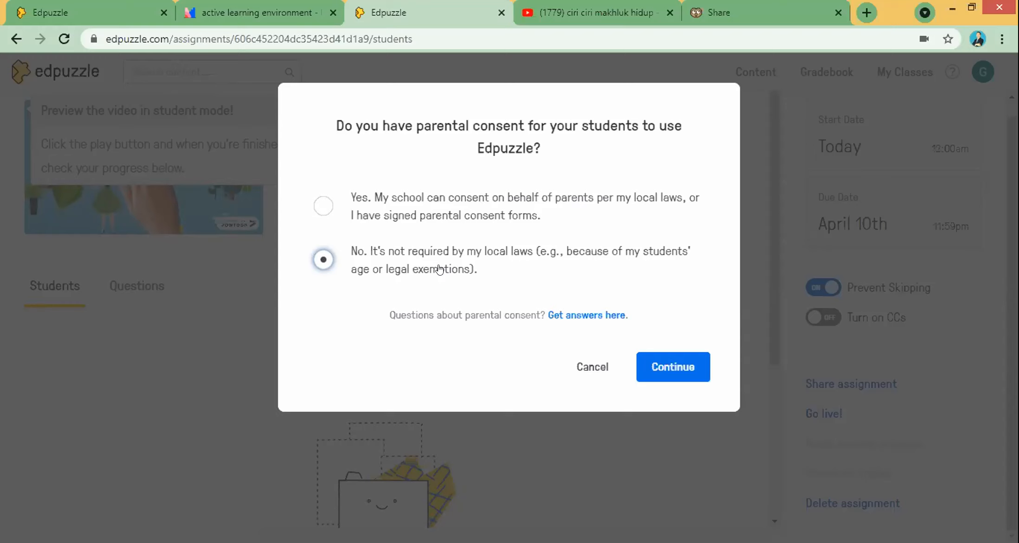
click(684, 365)
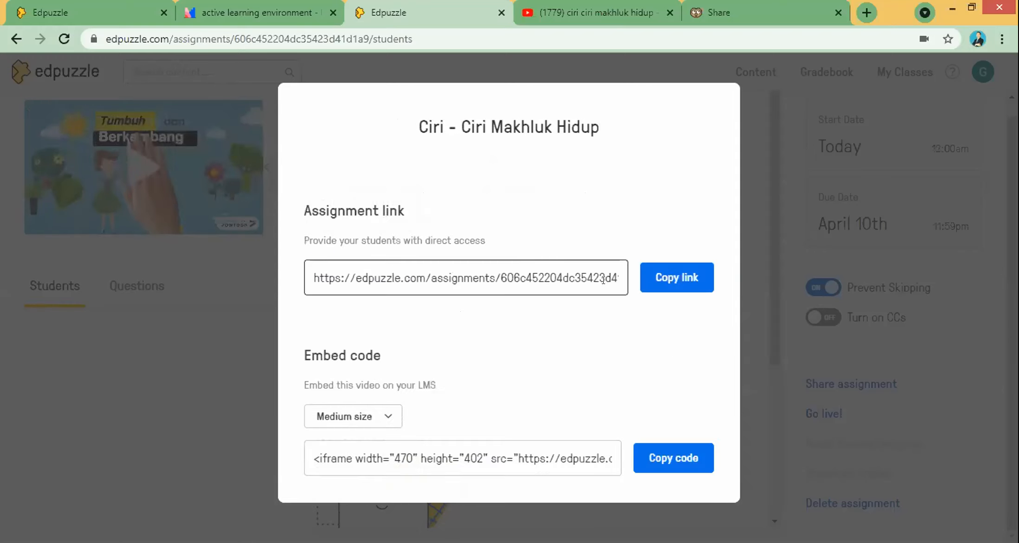
Step: Copy the Ciri - Ciri Makhluk Hidup assignment link from the share dialog until it shows Copied!
click(647, 284)
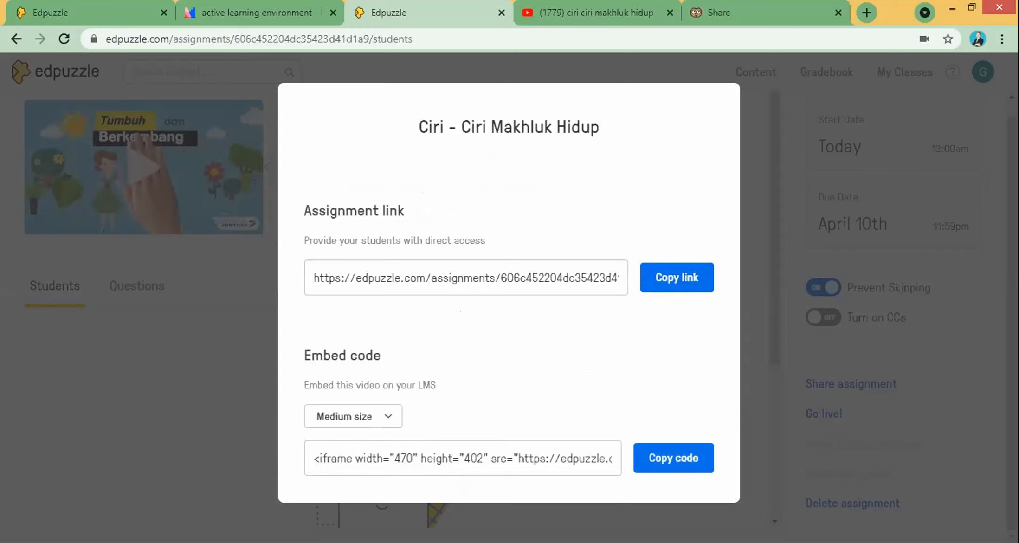
key(alt+Tab)
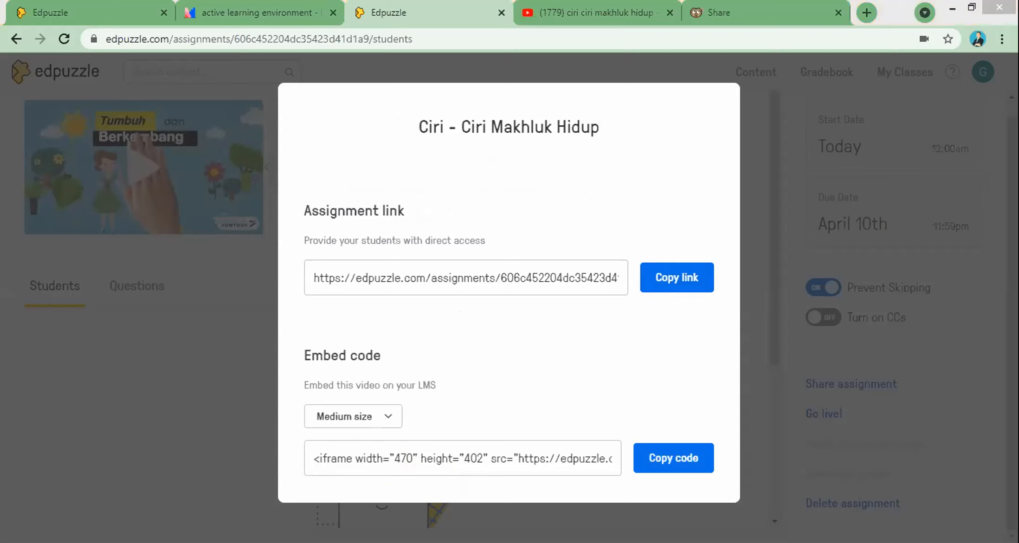
click(535, 323)
drag(307, 271, 604, 272)
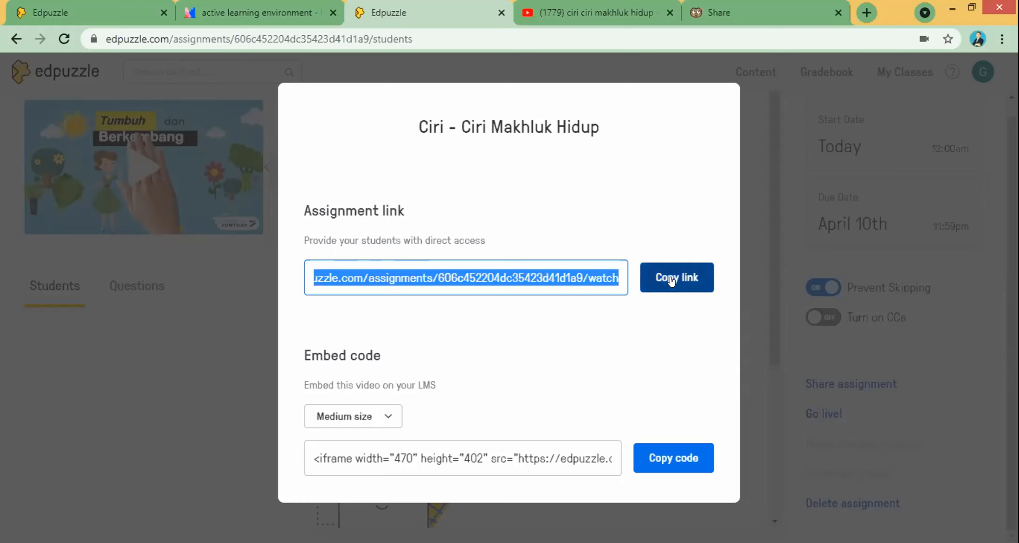
click(660, 290)
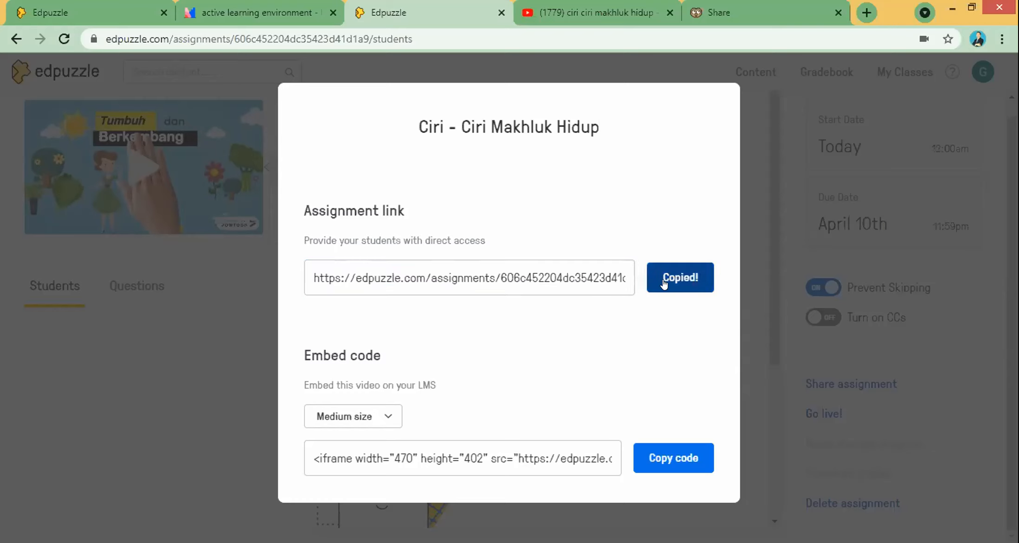
click(541, 278)
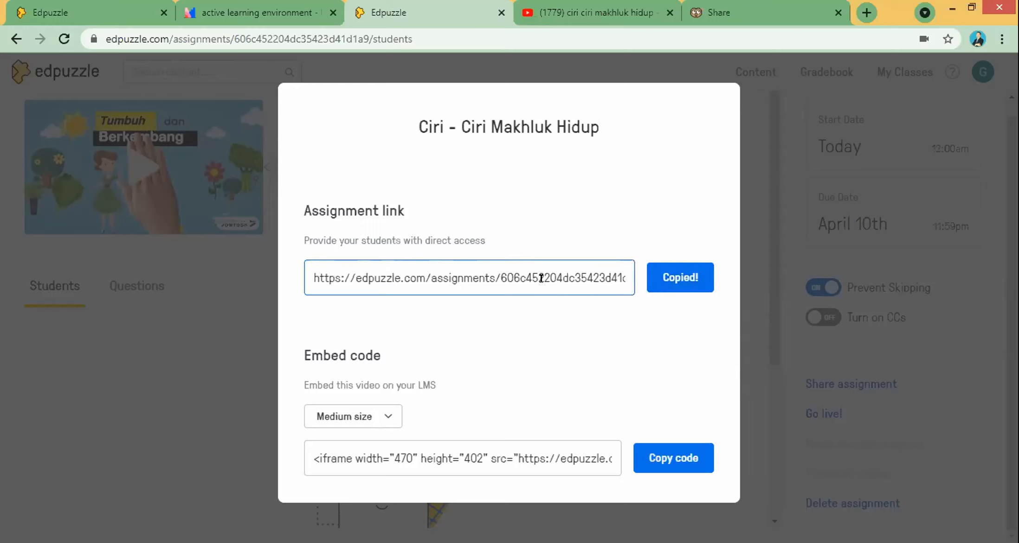
click(691, 273)
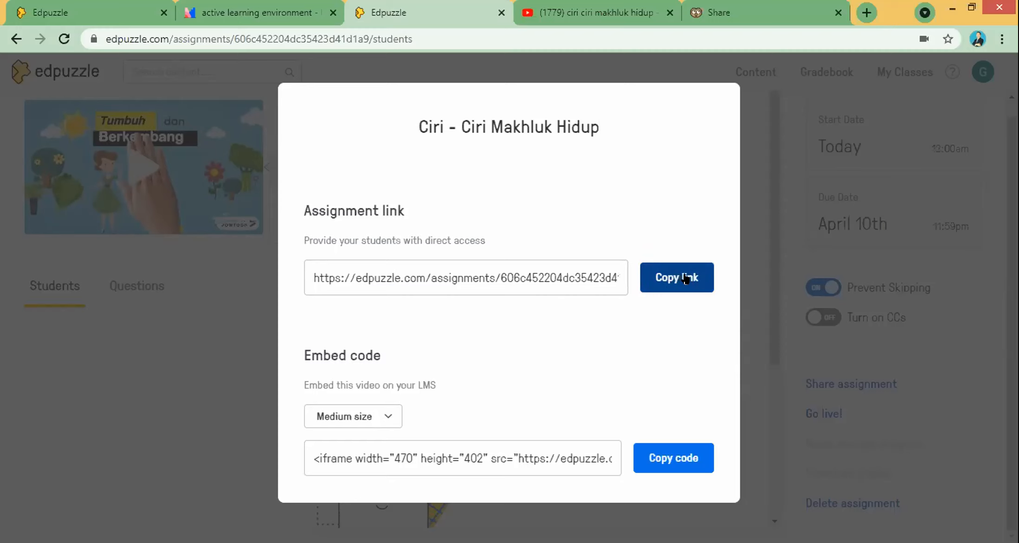
click(683, 278)
click(689, 278)
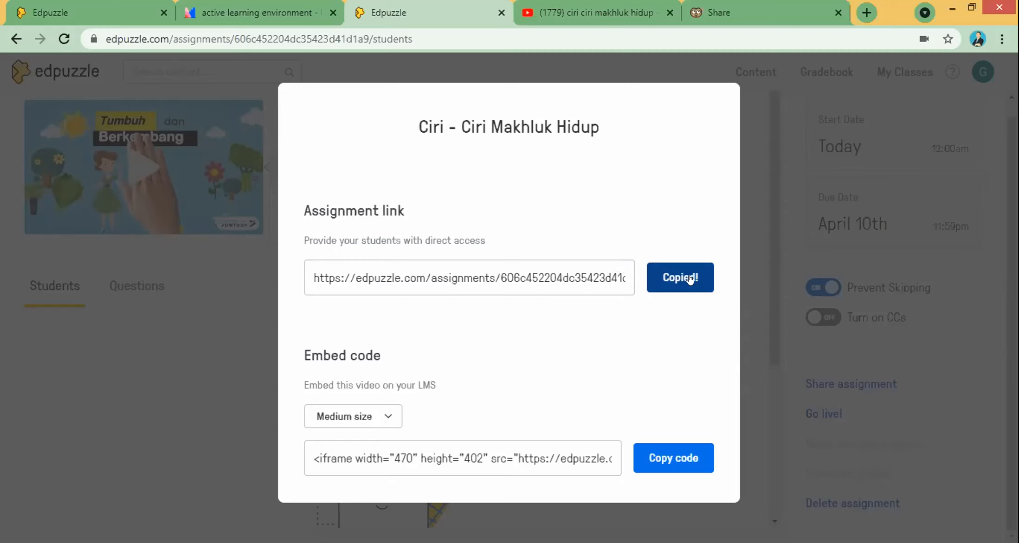
key(alt+Tab)
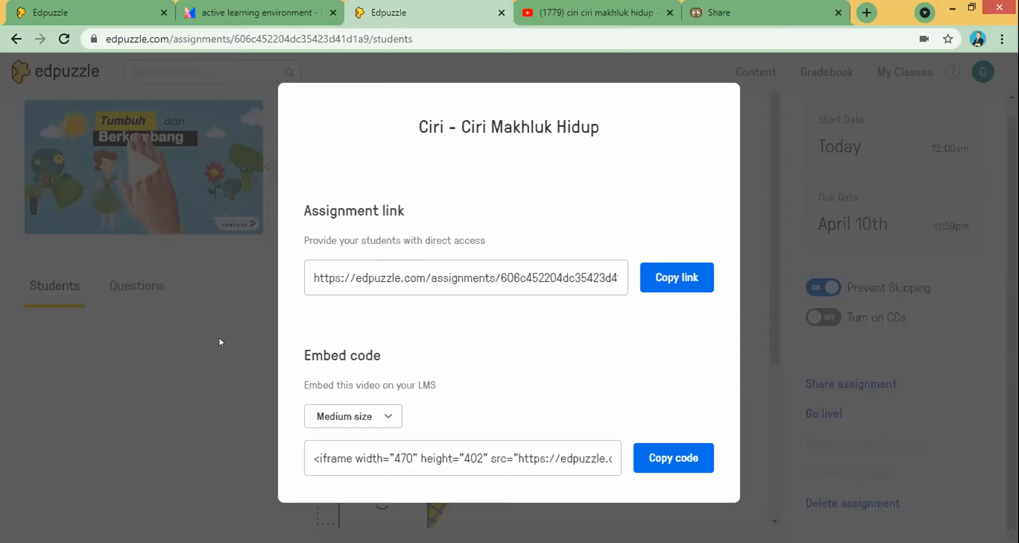
Step: Copy the assignment link once more and switch to the phone screen-share showing its home screen
click(678, 277)
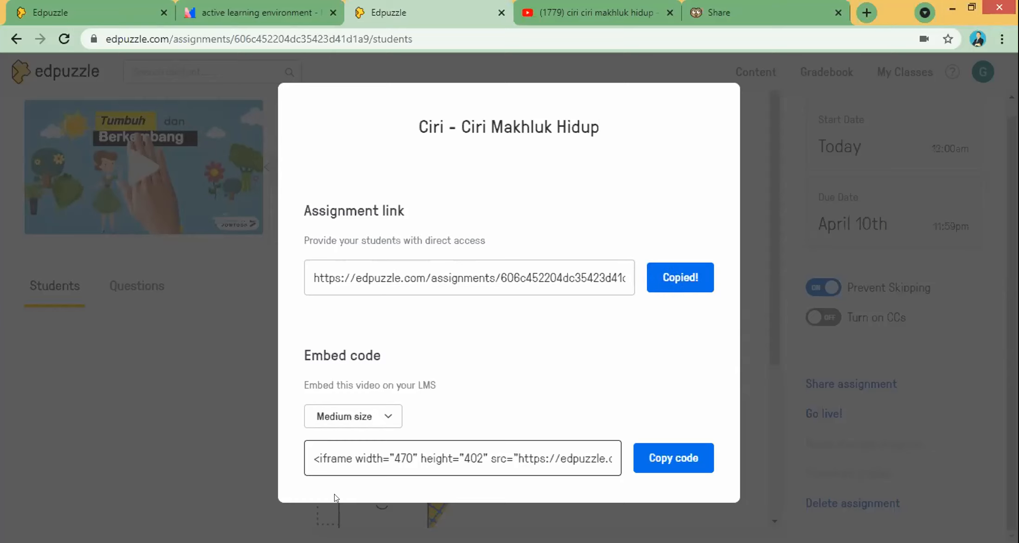
click(320, 542)
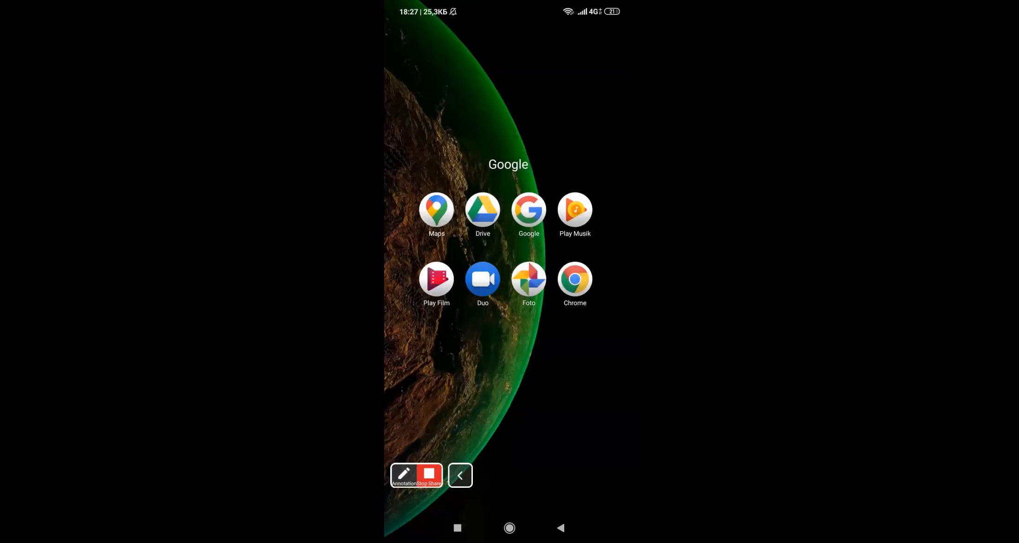
Step: On the phone, paste the copied assignment link into the Google app's search and open it
click(457, 527)
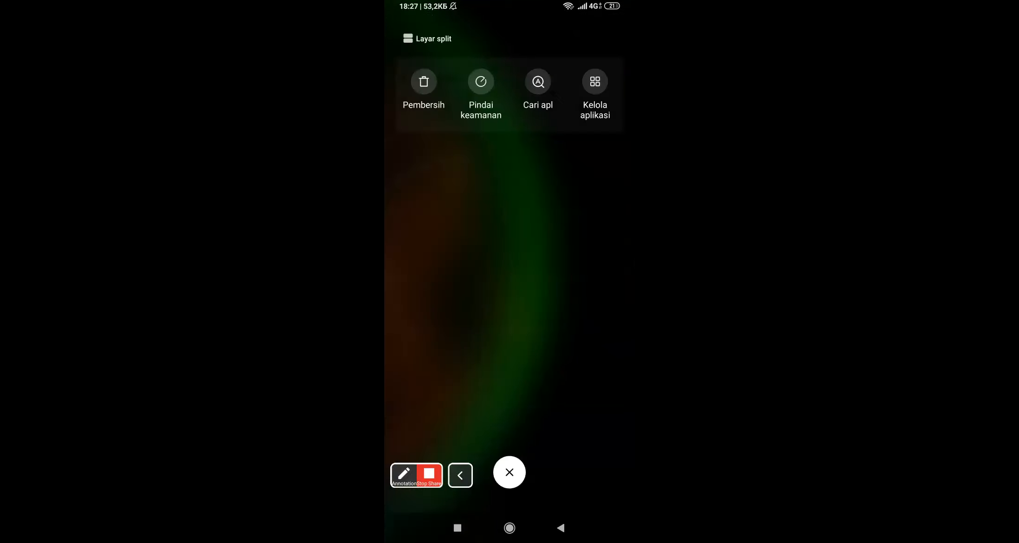
click(569, 288)
click(497, 103)
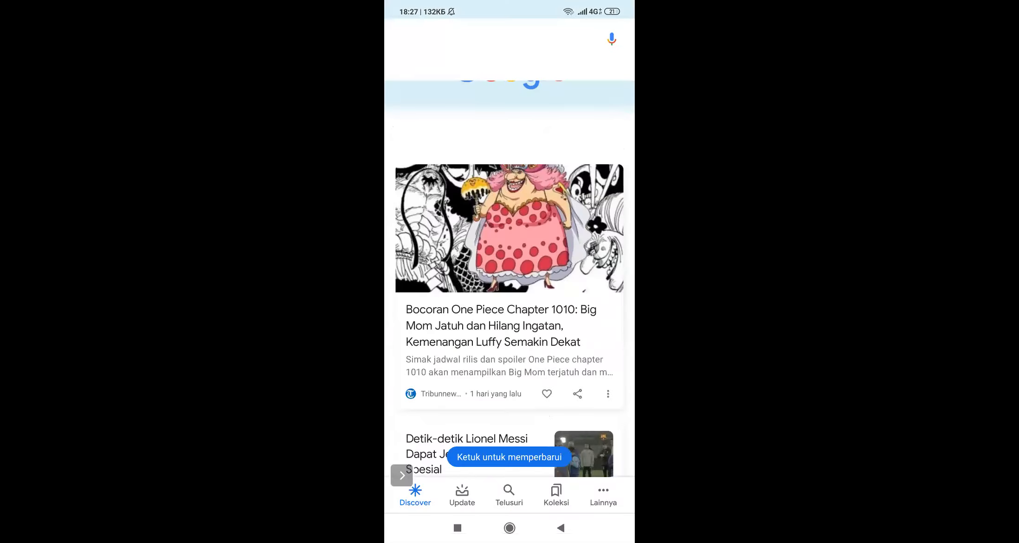
click(495, 46)
click(410, 79)
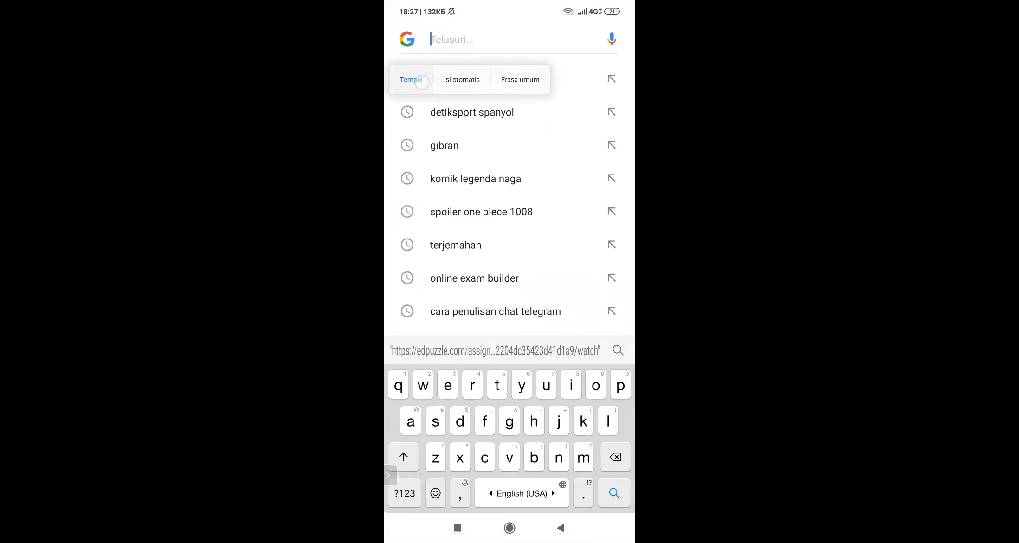
key(Return)
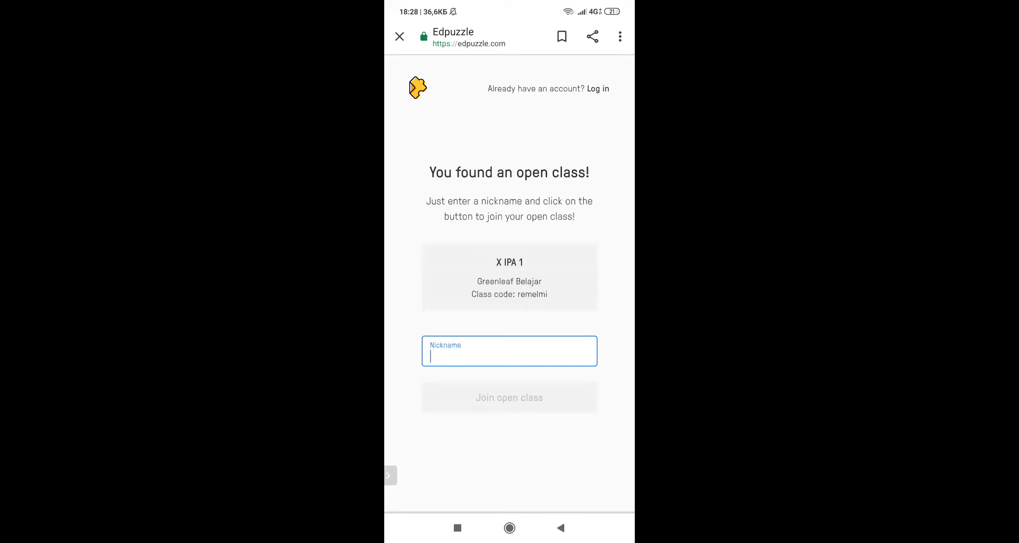
Step: Reload the open-class page in the phone browser and switch it to the desktop site
click(620, 37)
click(610, 38)
click(620, 37)
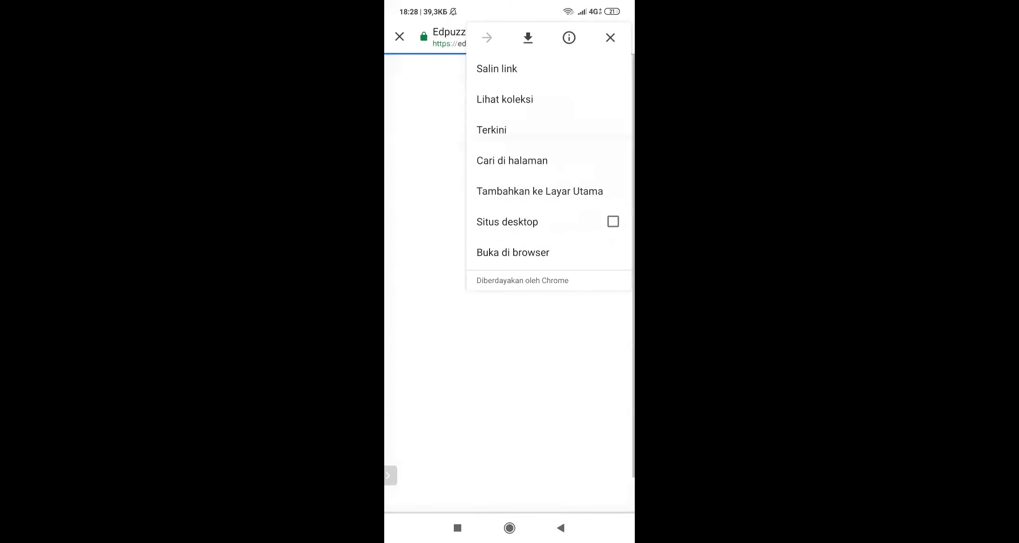
click(509, 446)
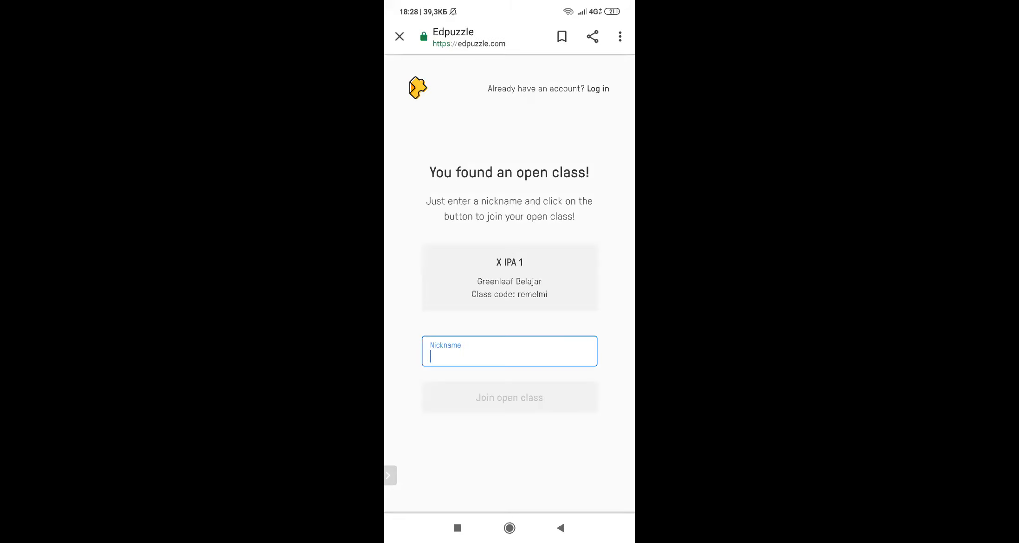
click(620, 37)
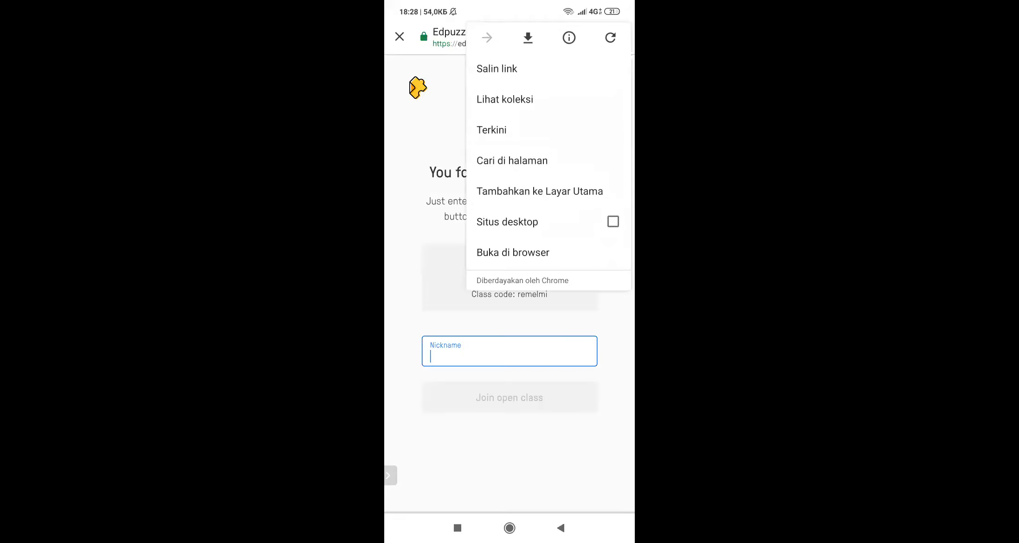
click(612, 221)
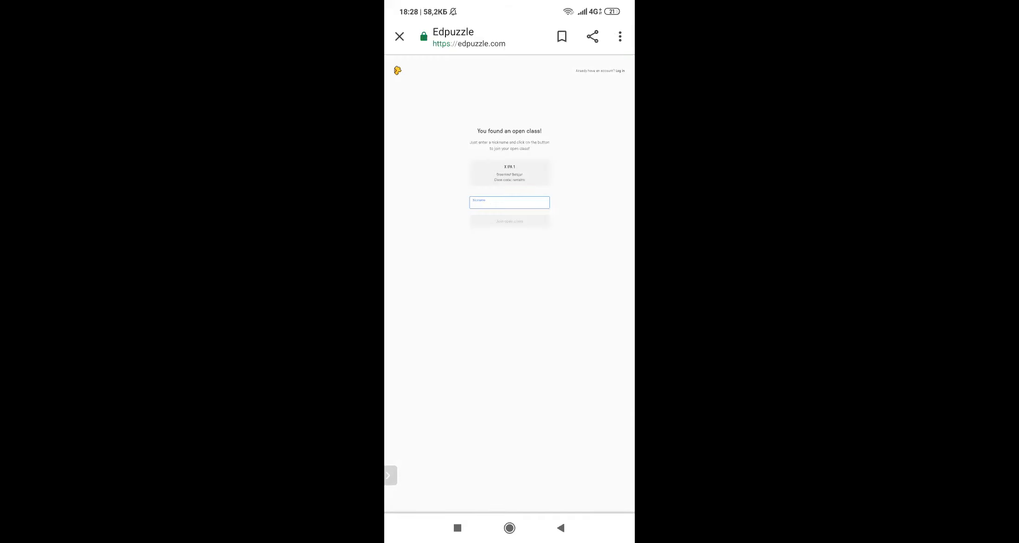
Step: Enter a student nickname and join the X IPA 1 open class
scroll(519, 177, up, 5)
click(528, 245)
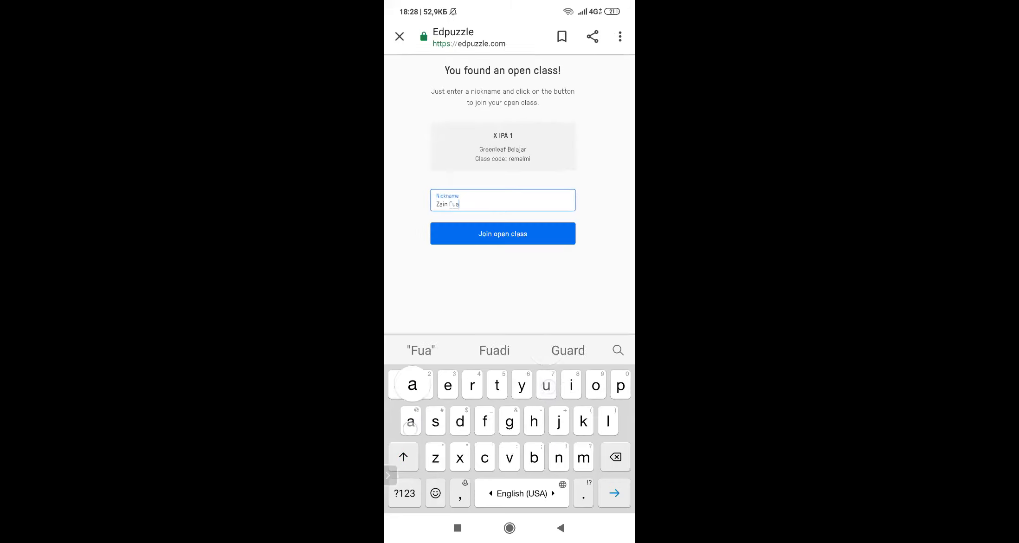
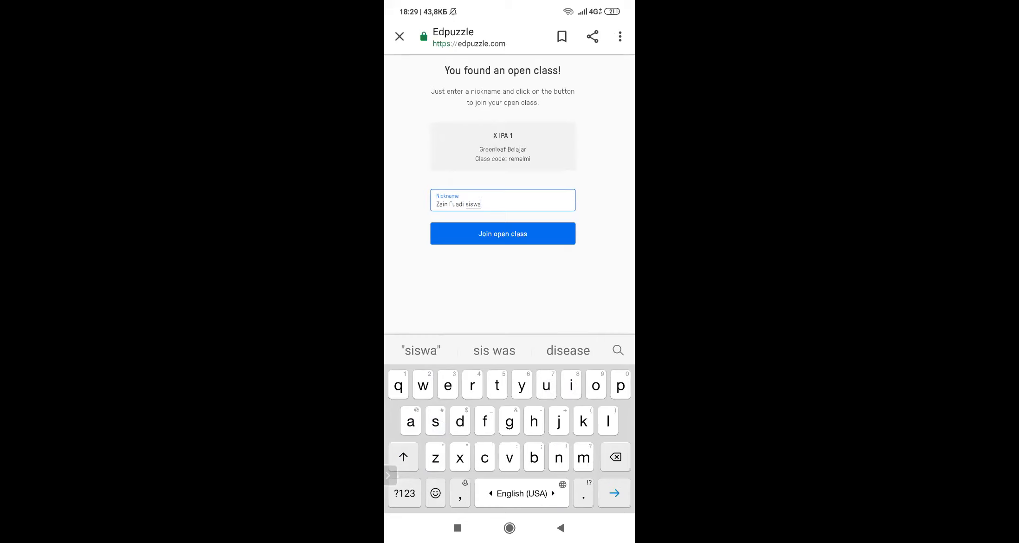
click(502, 234)
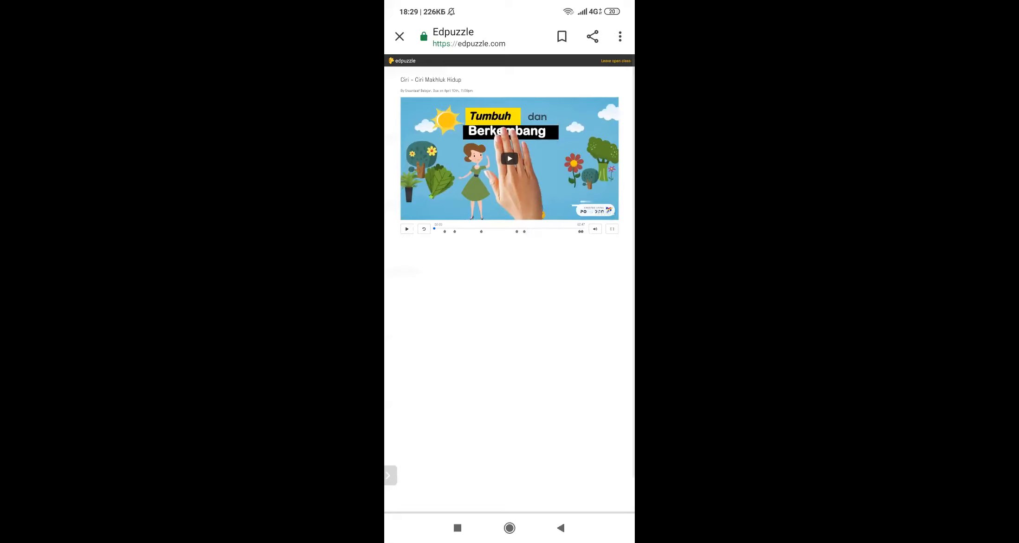
Step: Play the video and submit 'Makhluk yg hidup, bernafas danbergerak' to the open-ended question
click(509, 159)
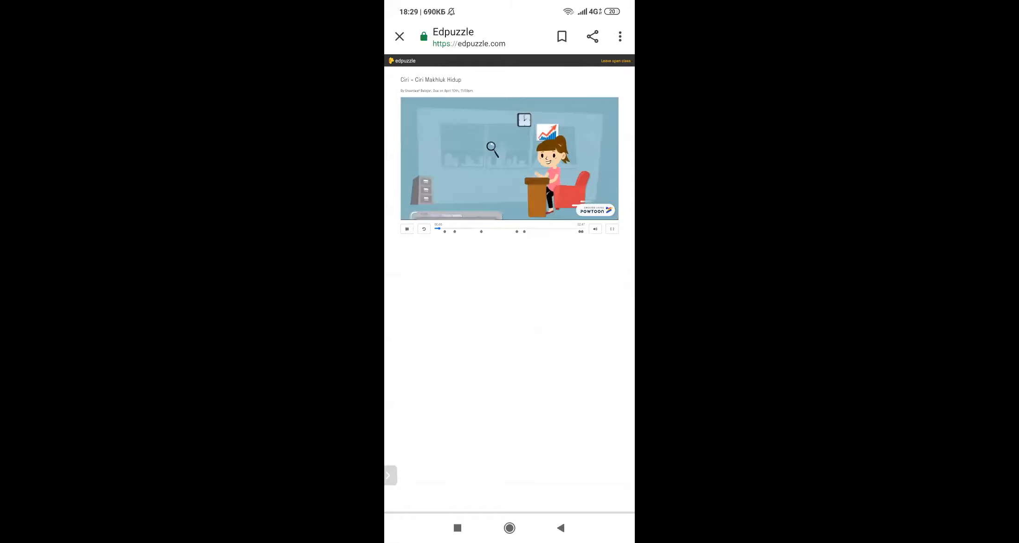
key(XF86AudioLowerVolume)
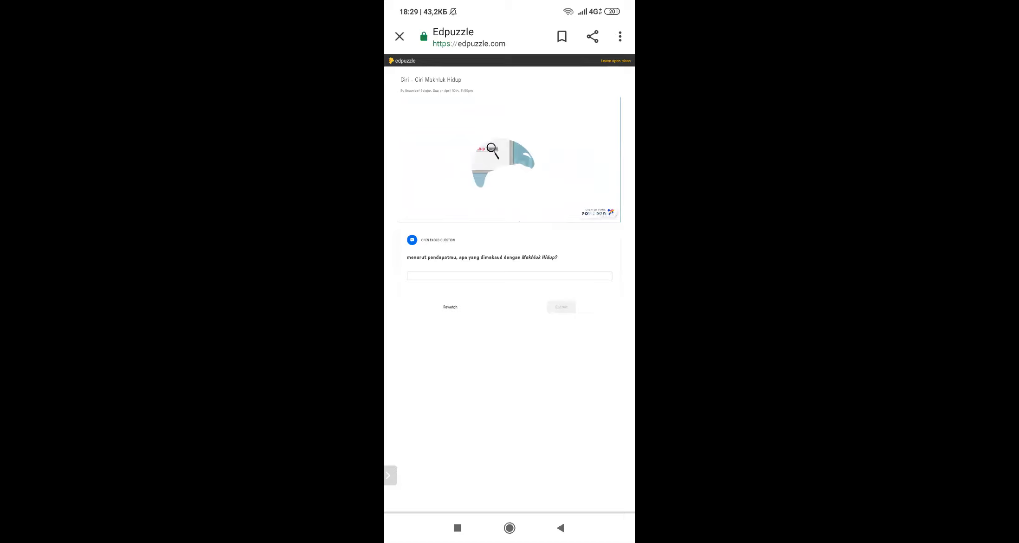
click(527, 276)
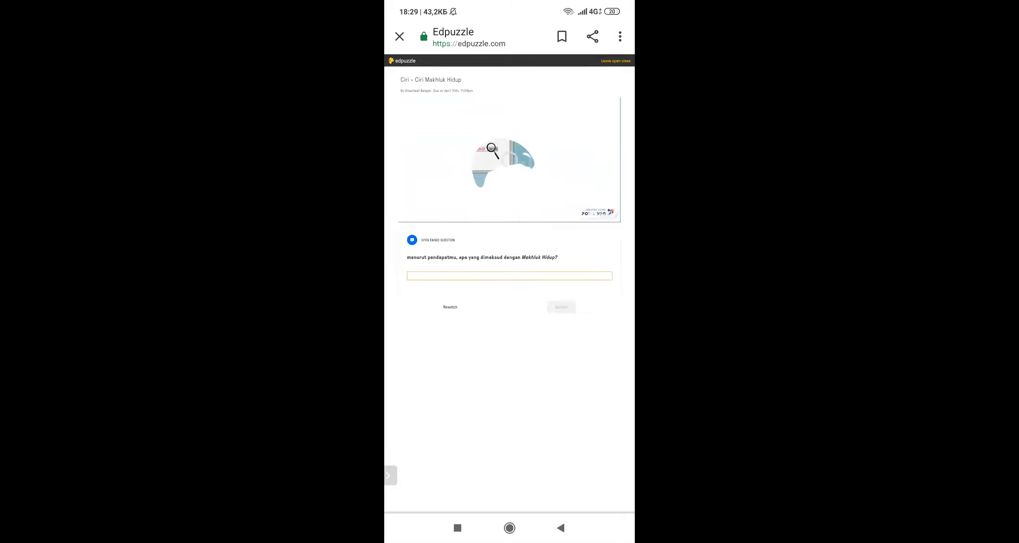
text(Makhluk yg hidu)
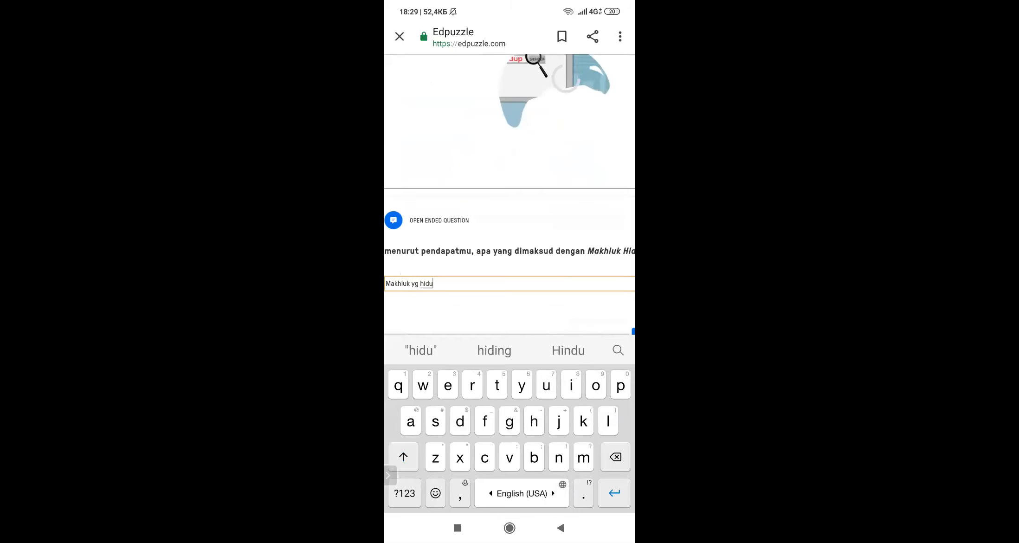
text(p, be)
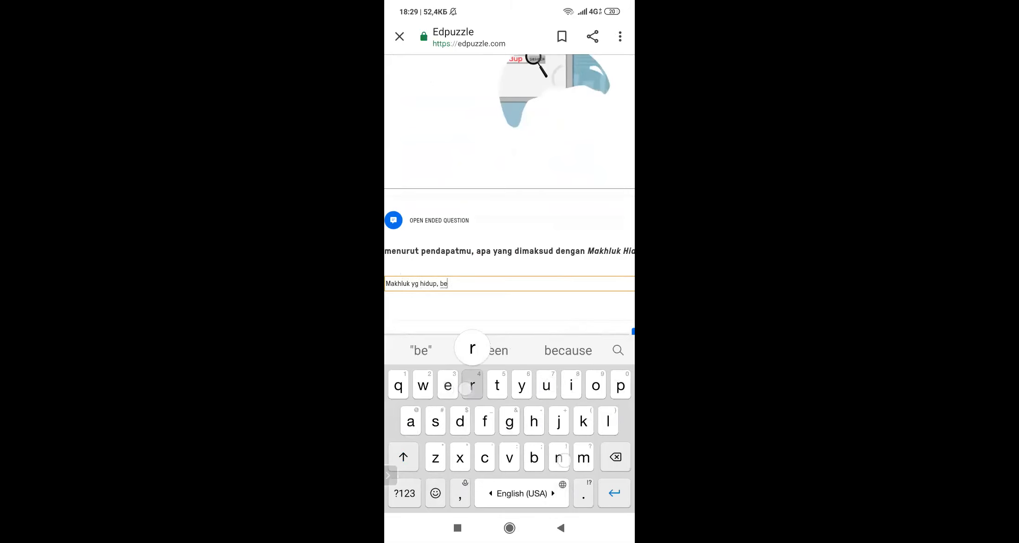
text(rnafas)
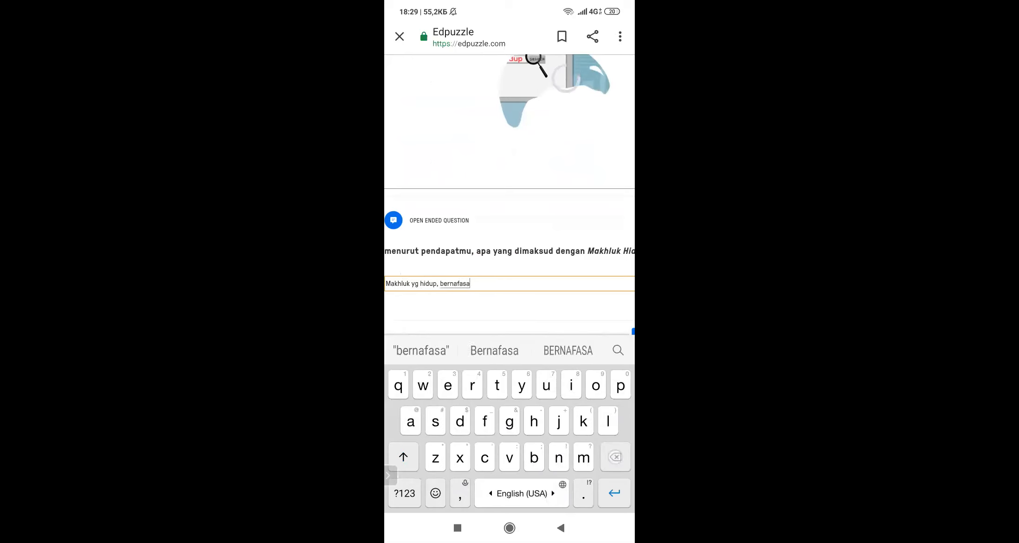
text( danb)
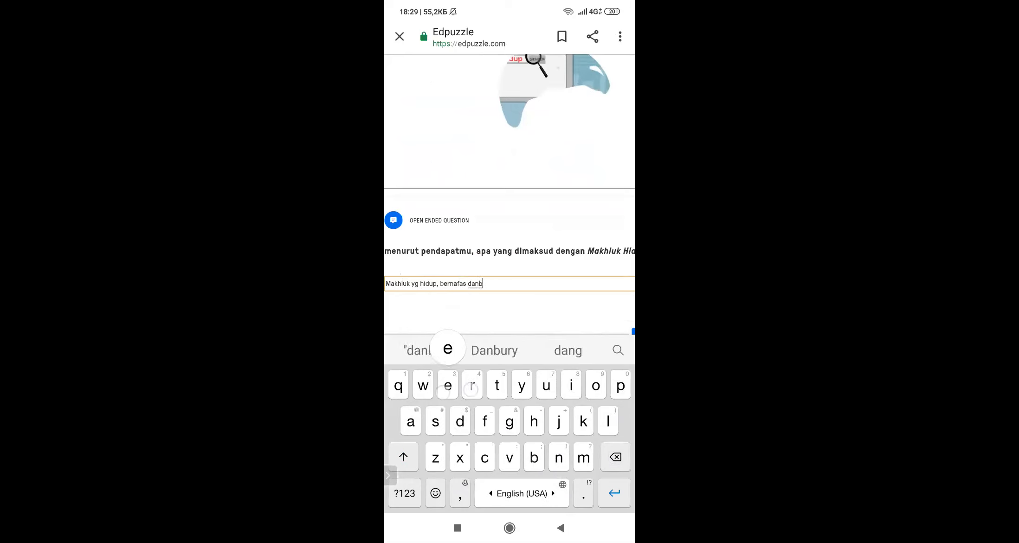
text(ergerak)
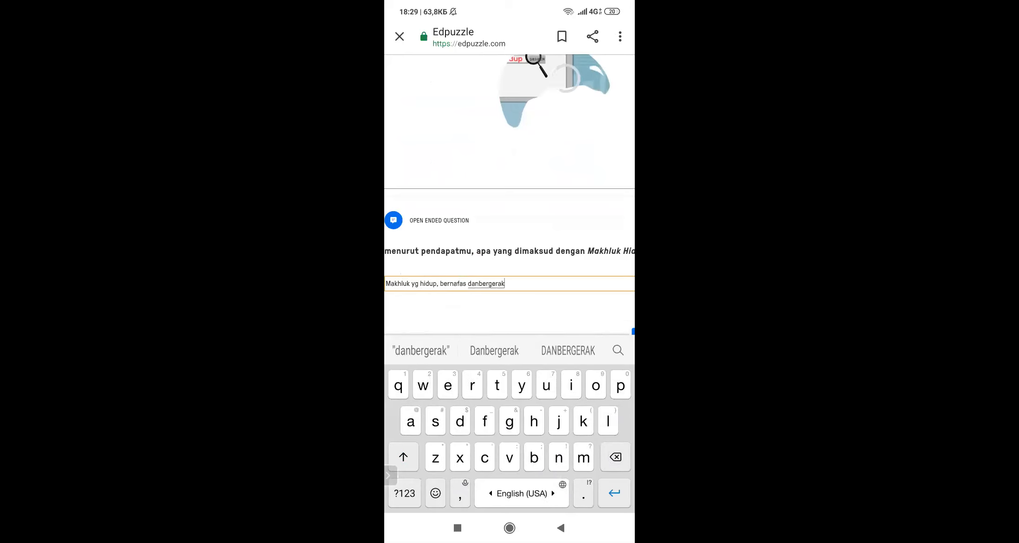
scroll(560, 220, down, 5)
click(561, 309)
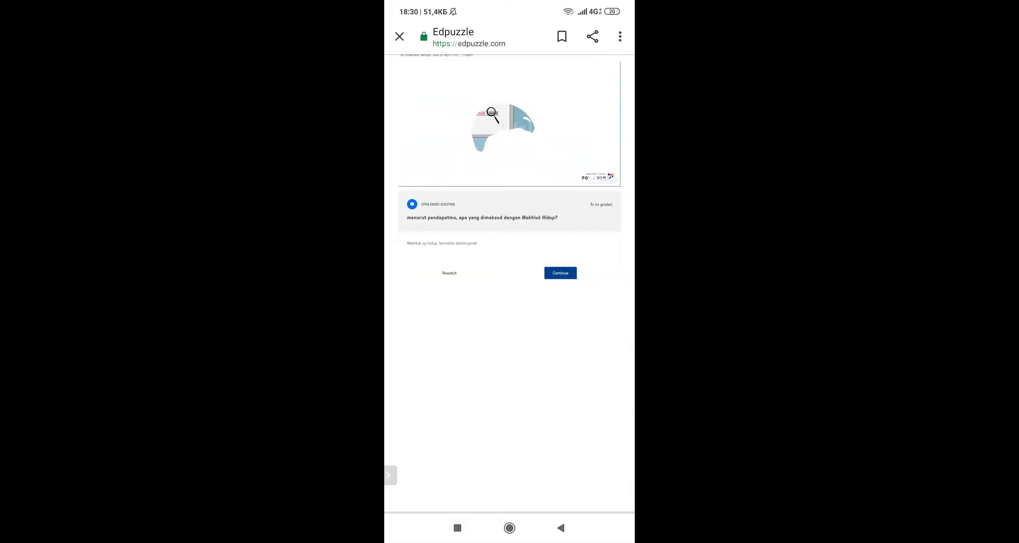
Step: Continue to the multiple-choice question, submit only Gajah for 100 points, then resume the video
click(560, 273)
click(483, 199)
click(521, 196)
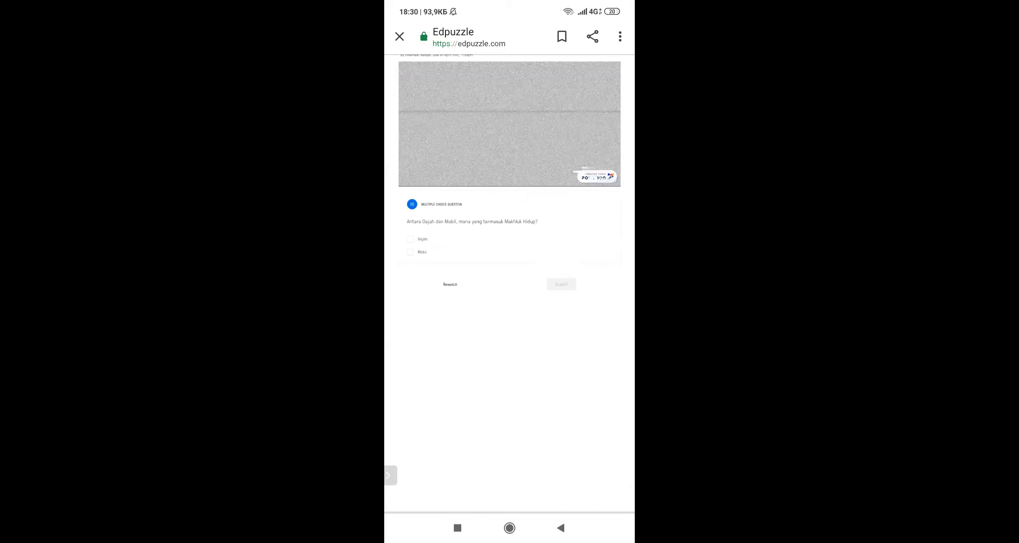
click(410, 252)
click(412, 239)
click(412, 253)
click(561, 284)
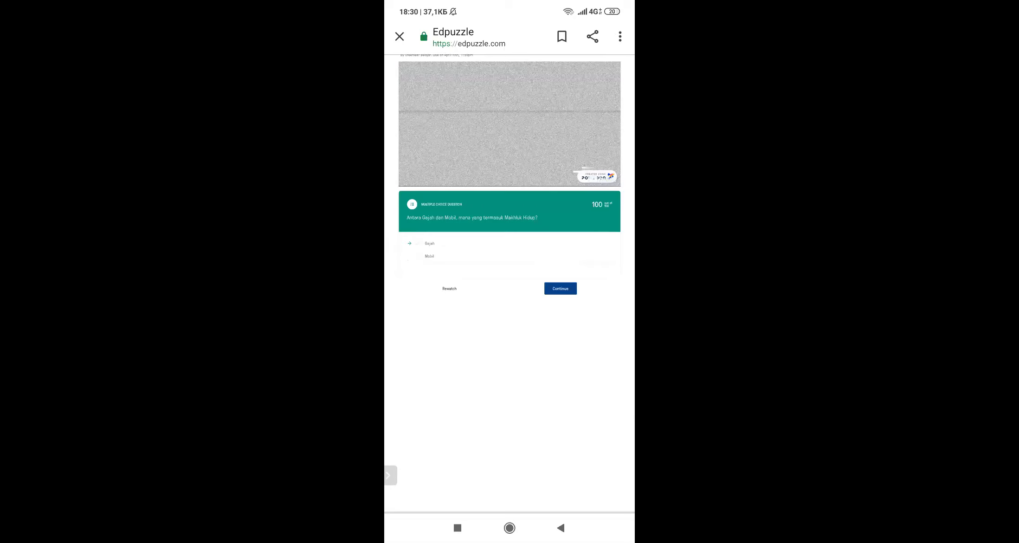
click(561, 288)
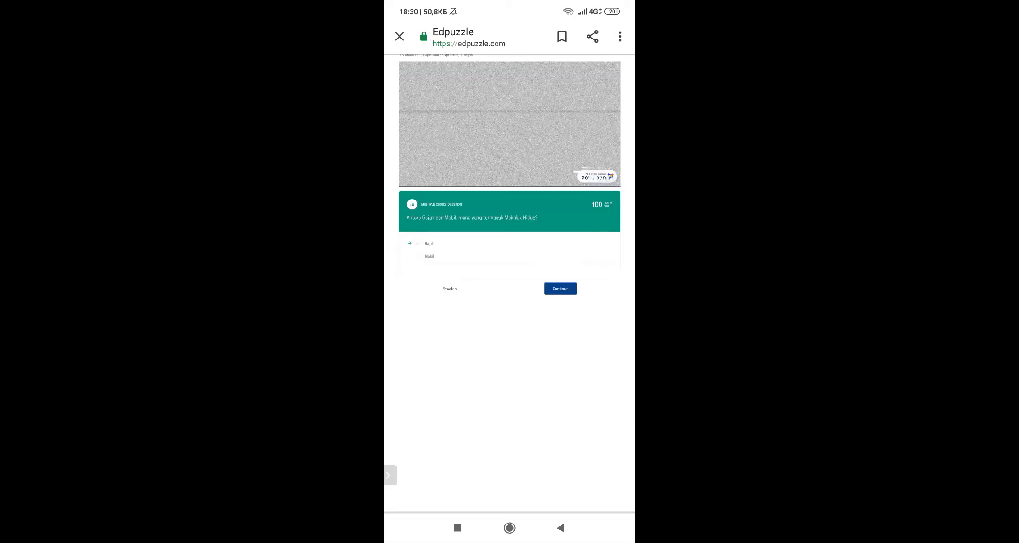